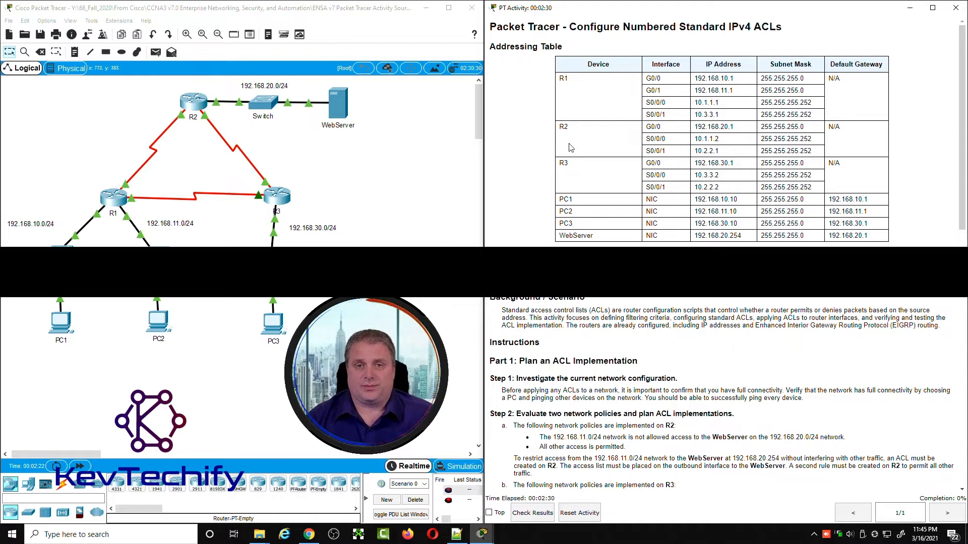
# Step: Review the addressing table and ACL planning instructions, and locate the PCs and WebServer in the topology
pyautogui.moveTo(490, 49); pyautogui.dragTo(910, 241)
pyautogui.click(805, 113)
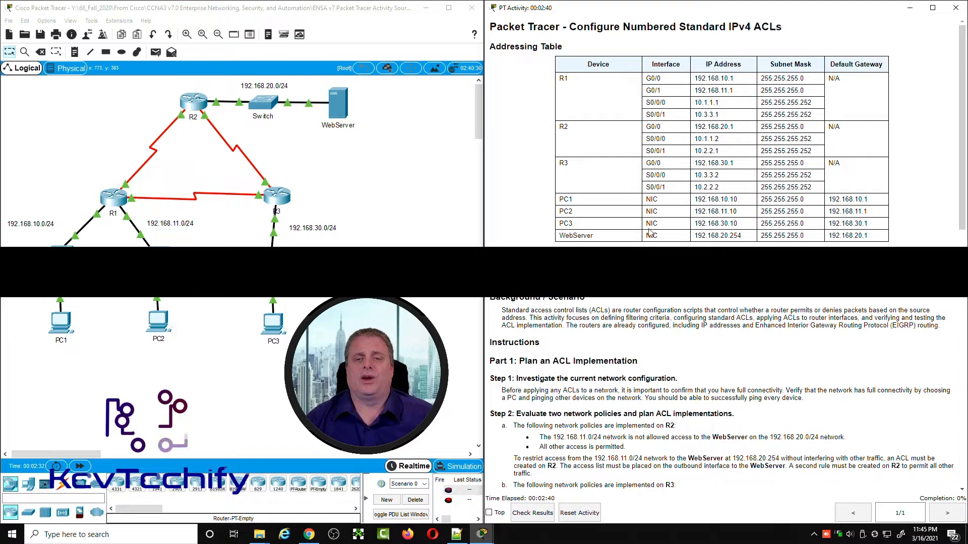
pyautogui.scroll(-8, 726, 152)
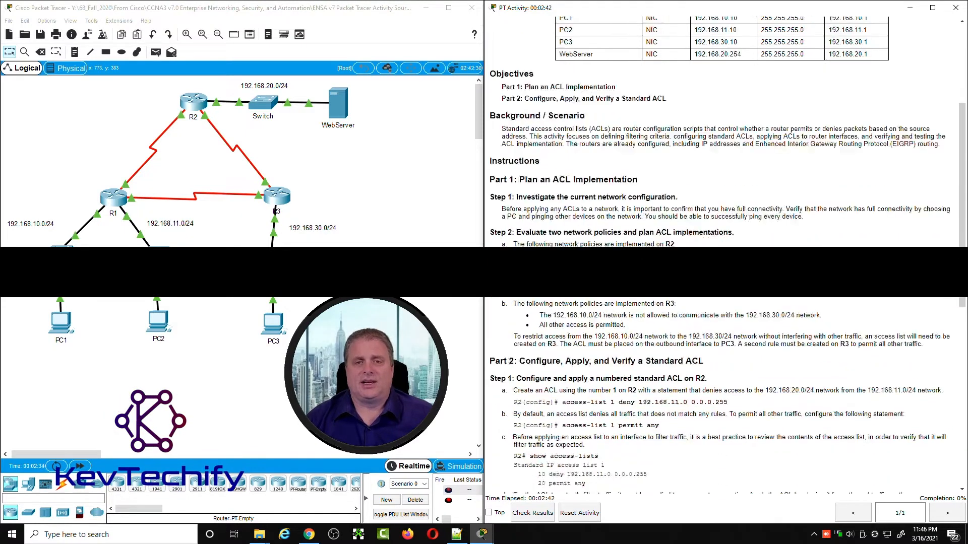
pyautogui.scroll(-1, 726, 252)
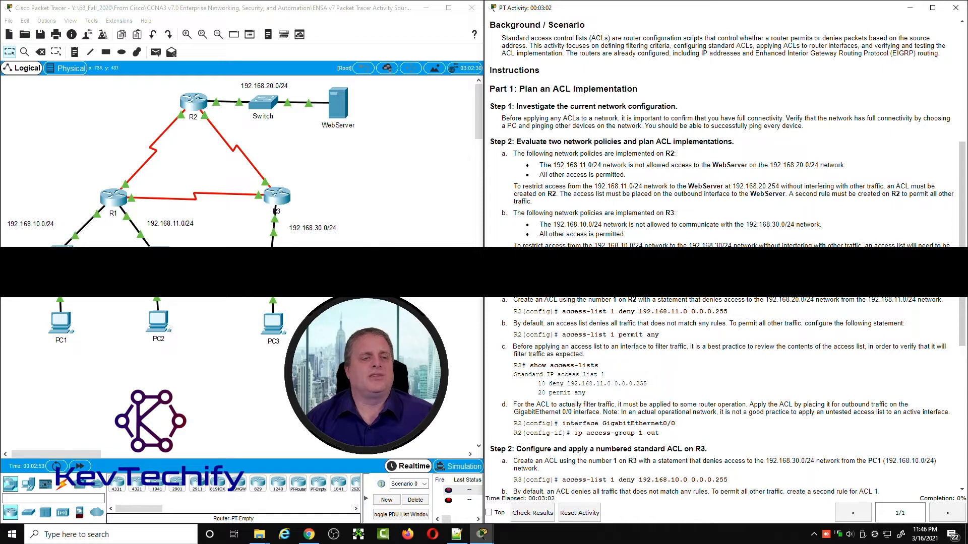
pyautogui.moveTo(89, 344); pyautogui.dragTo(113, 350)
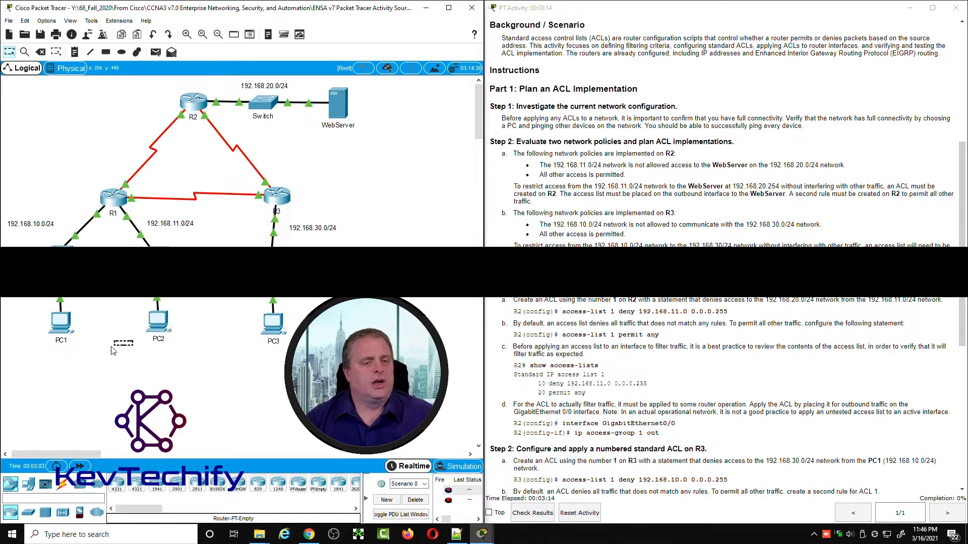
pyautogui.moveTo(233, 342); pyautogui.dragTo(246, 316)
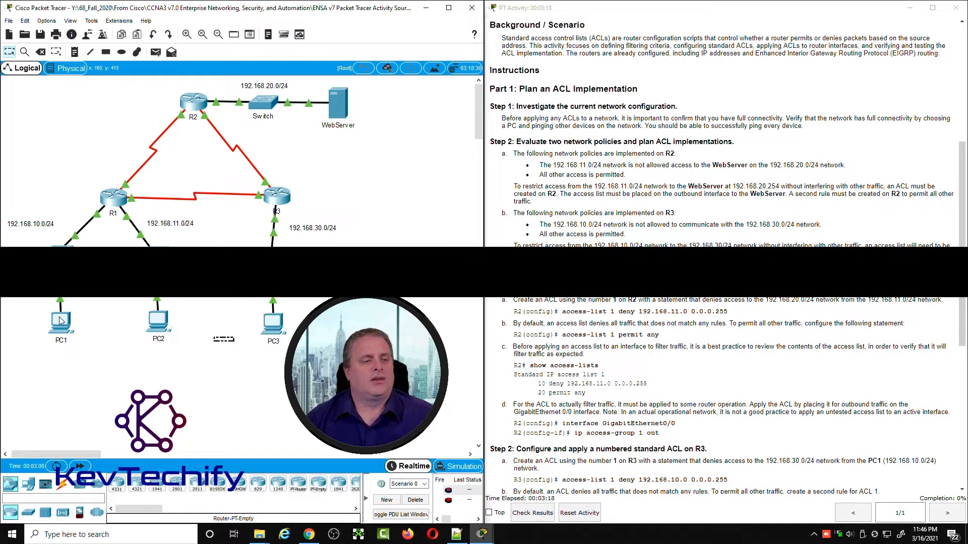
pyautogui.moveTo(361, 139); pyautogui.dragTo(312, 84)
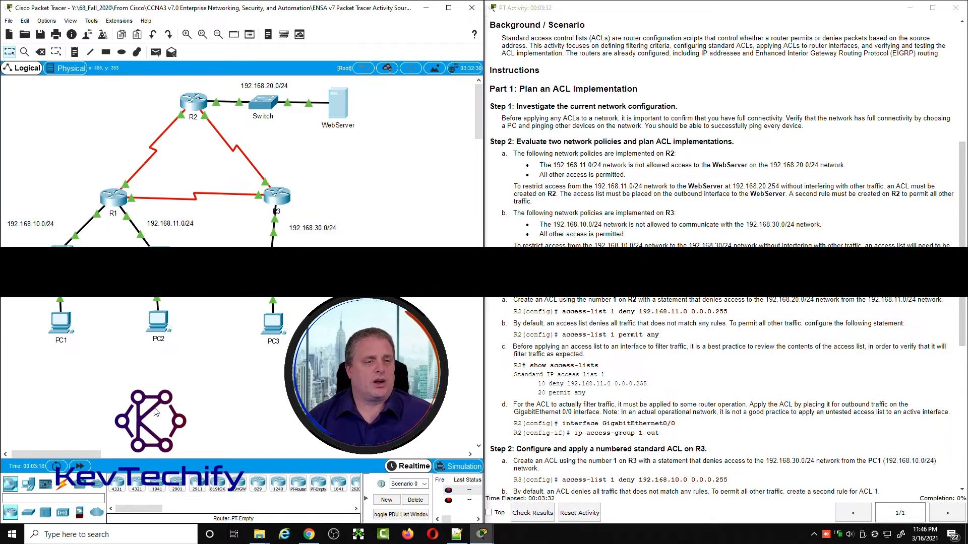
# Step: Open the Command Prompt on PC1, with its window moved clear of the instructions
pyautogui.click(61, 323)
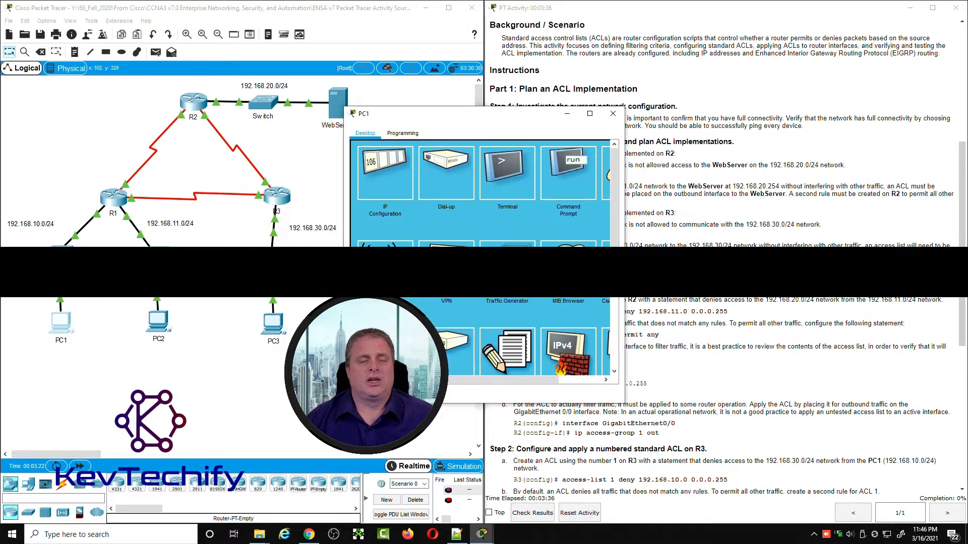
pyautogui.moveTo(496, 116); pyautogui.dragTo(219, 26)
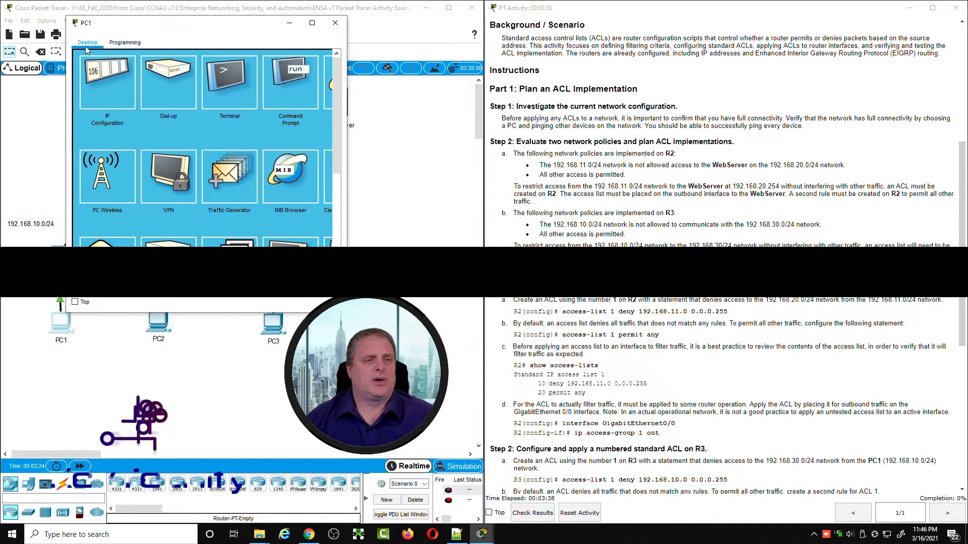
pyautogui.click(288, 83)
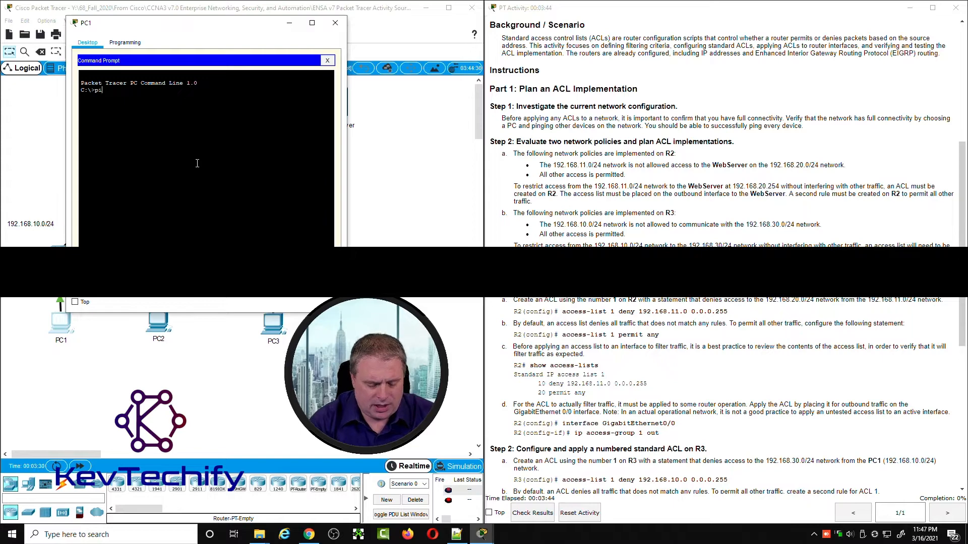
# Step: Ping PC2 at 192.168.11.10 from PC1 twice, taking the address from the addressing table
pyautogui.write('ping')
pyautogui.scroll(3, 497, 193)
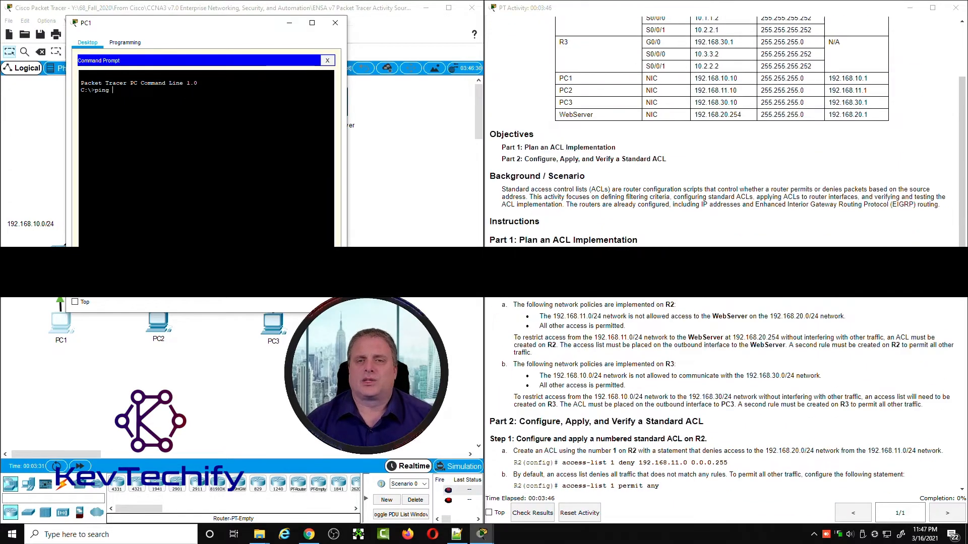
pyautogui.scroll(3, 726, 131)
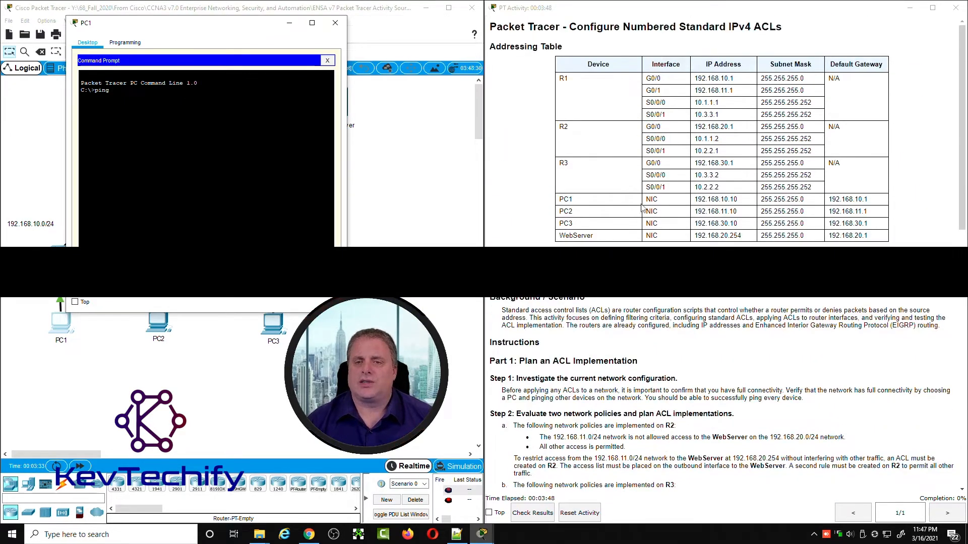
pyautogui.click(698, 213)
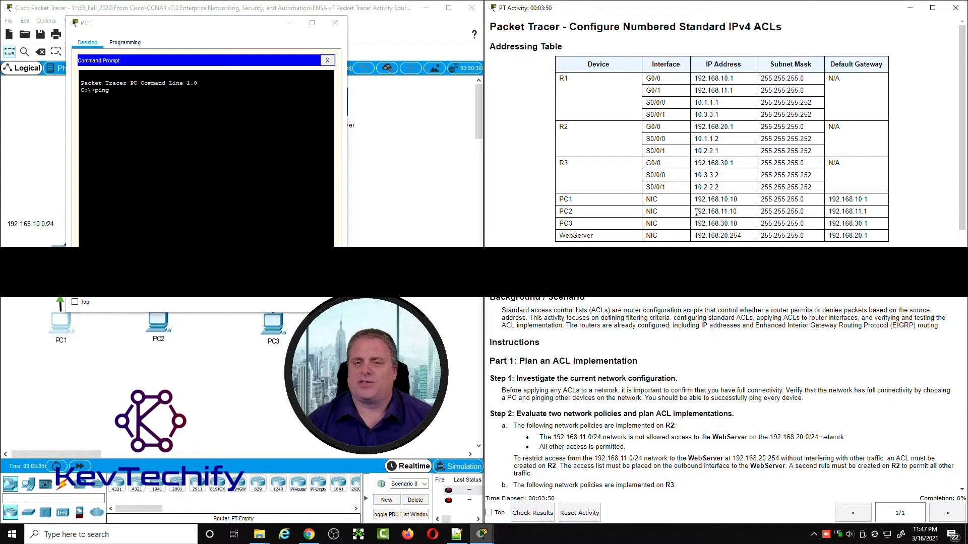
pyautogui.moveTo(696, 212); pyautogui.dragTo(742, 215)
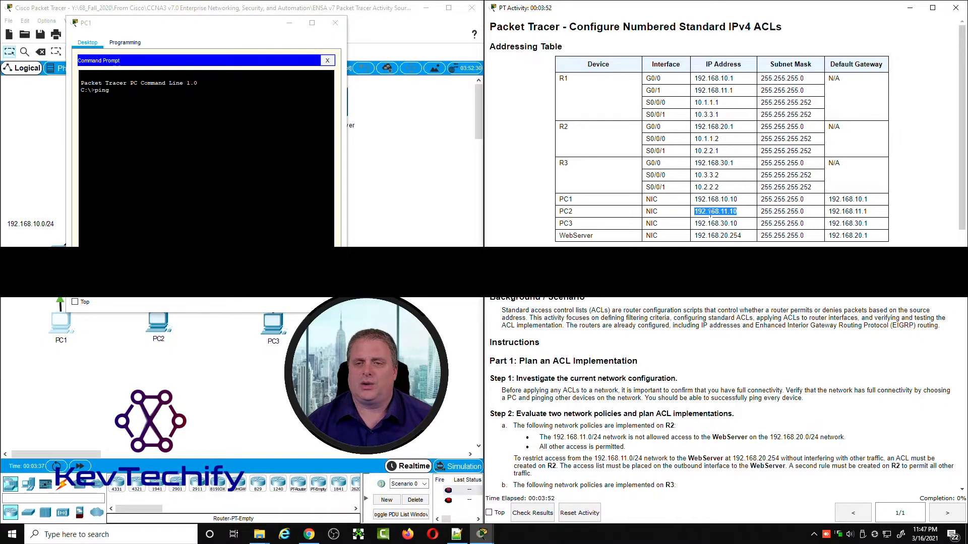
pyautogui.click(187, 98)
pyautogui.write('192')
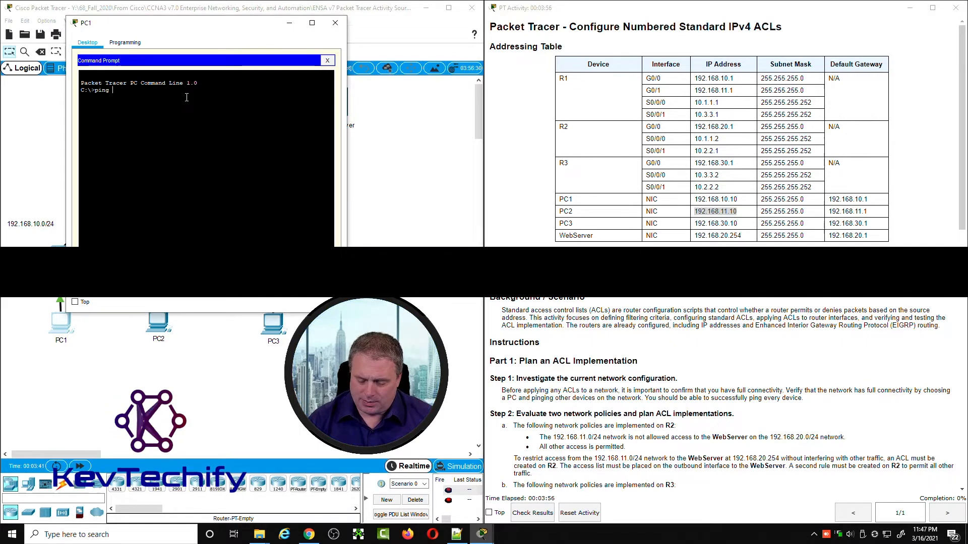
pyautogui.write('.168.11.')
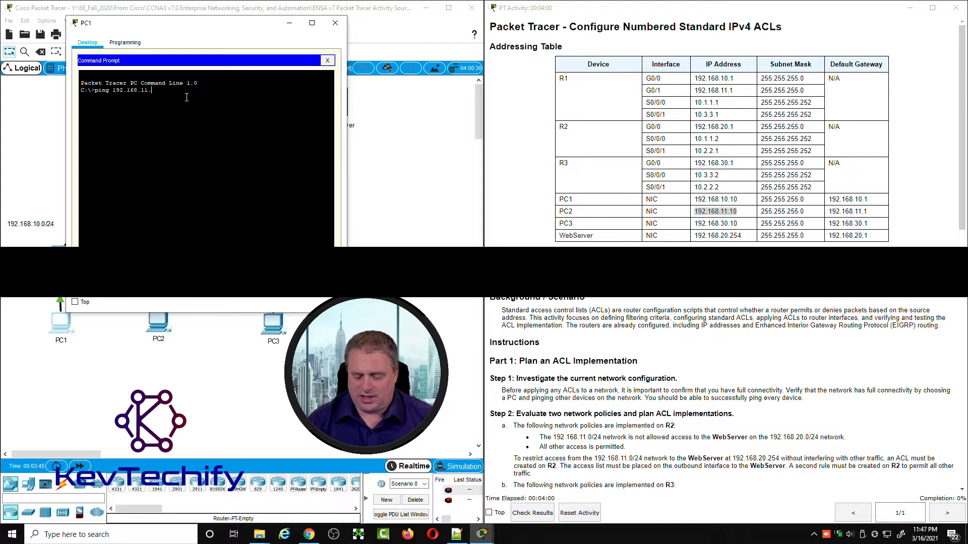
pyautogui.write('10')
pyautogui.press('Return')
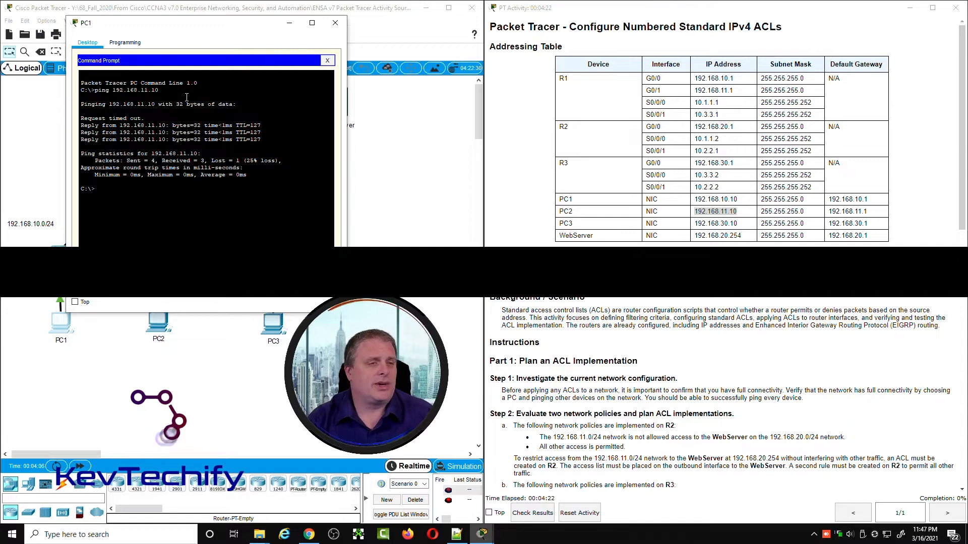
pyautogui.press('Up')
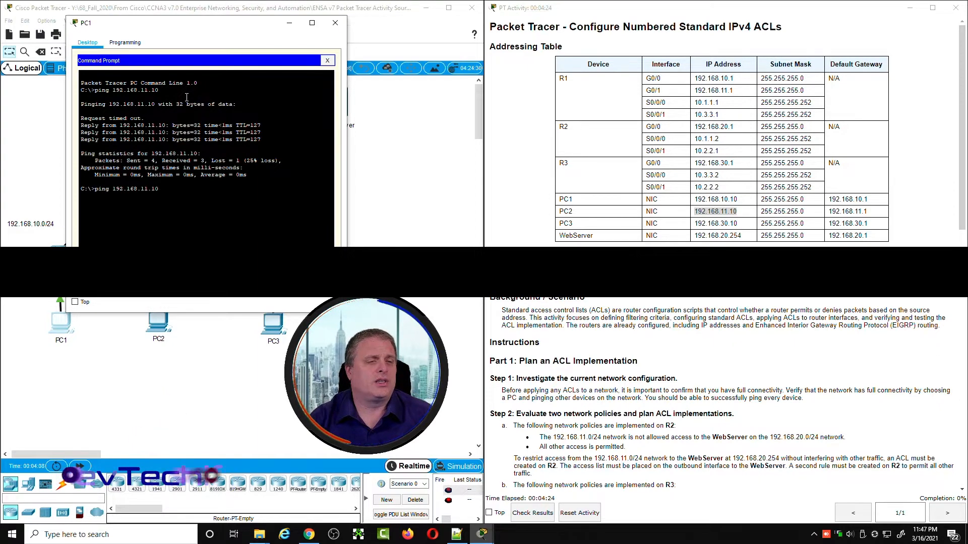
pyautogui.press('Return')
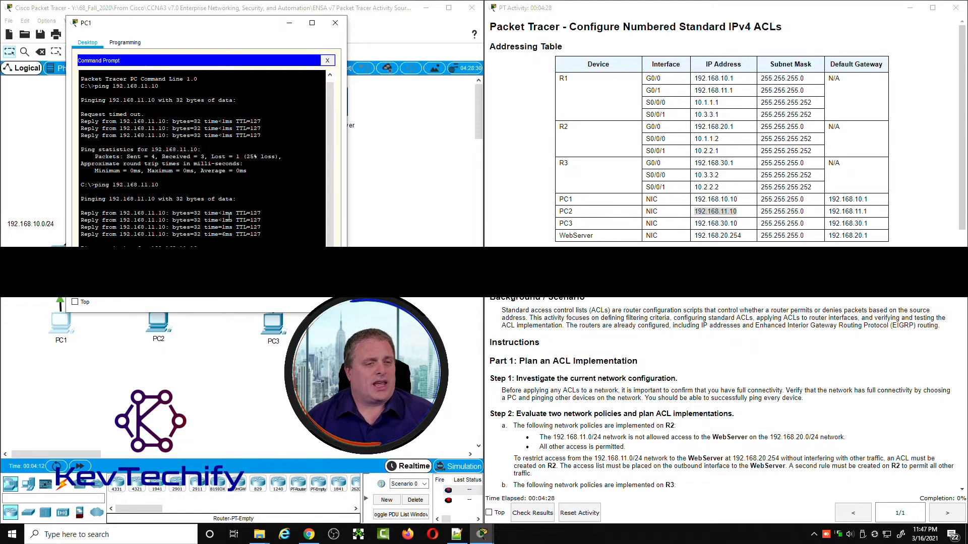
# Step: Ping PC3 at 192.168.30.10 from PC1 twice to test connectivity
pyautogui.click(699, 224)
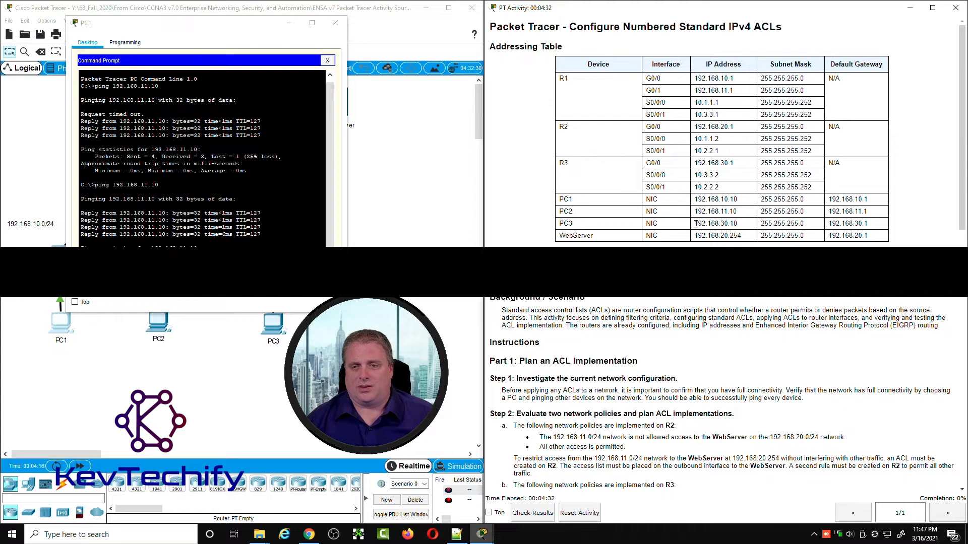
pyautogui.moveTo(696, 224); pyautogui.dragTo(739, 224)
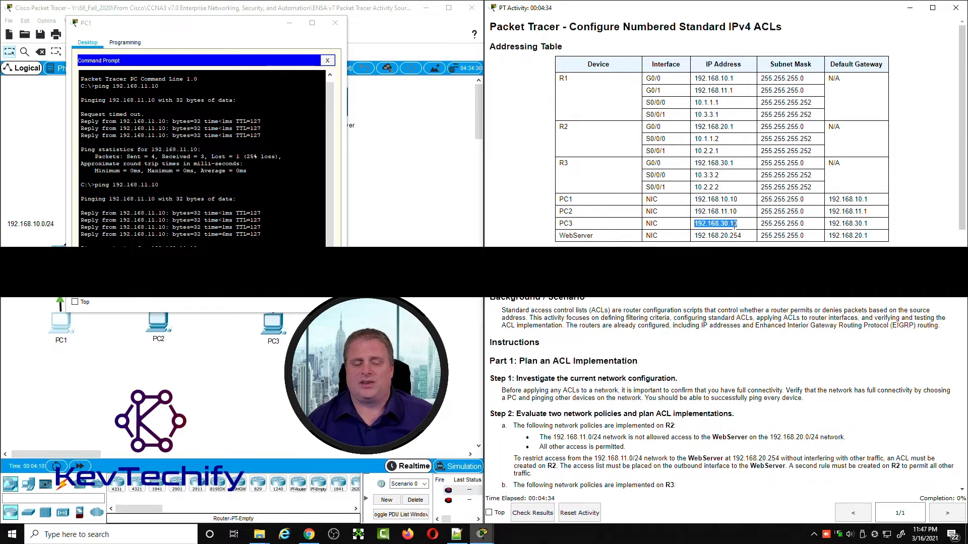
pyautogui.click(186, 273)
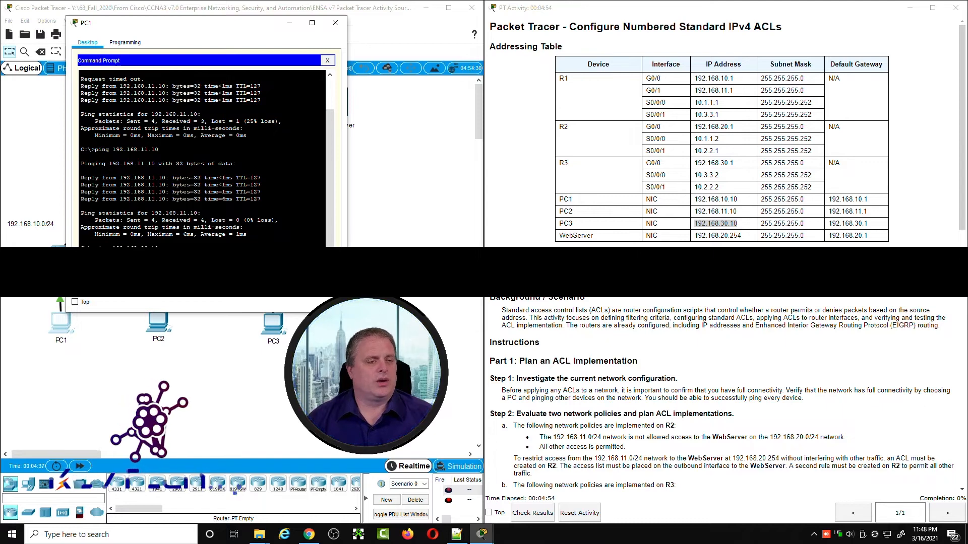
pyautogui.press('Return')
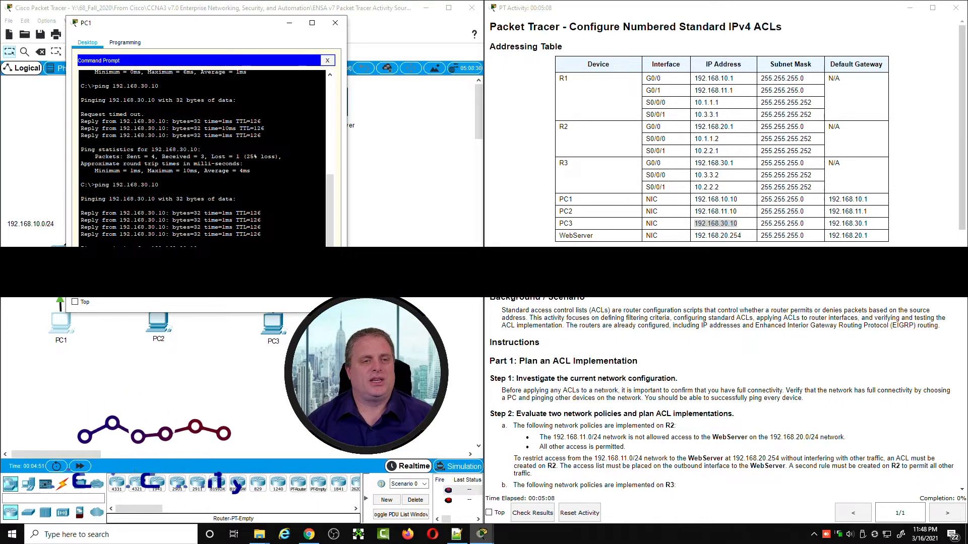
# Step: Ping the WebServer at 192.168.20.254 from PC1 twice to test connectivity
pyautogui.click(697, 237)
pyautogui.moveTo(696, 237); pyautogui.dragTo(736, 235)
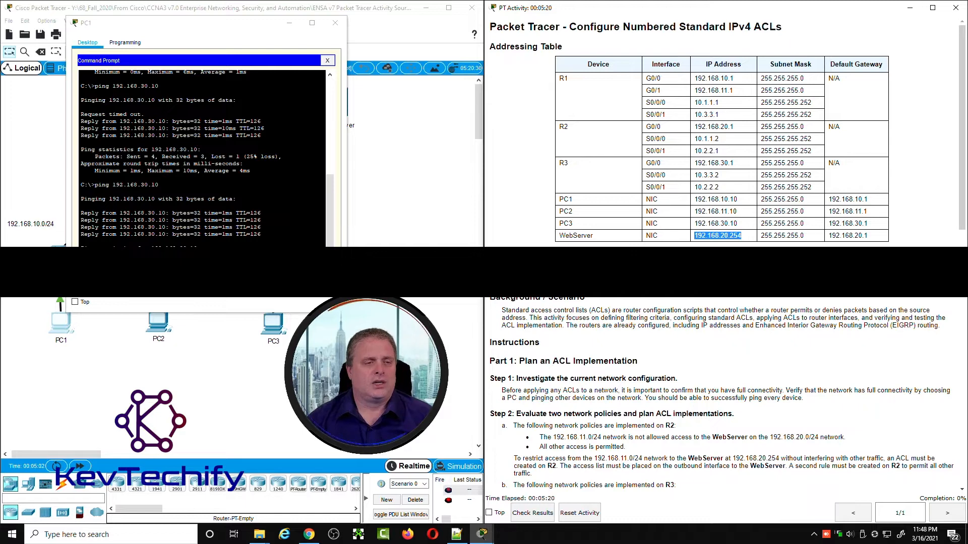
pyautogui.click(151, 244)
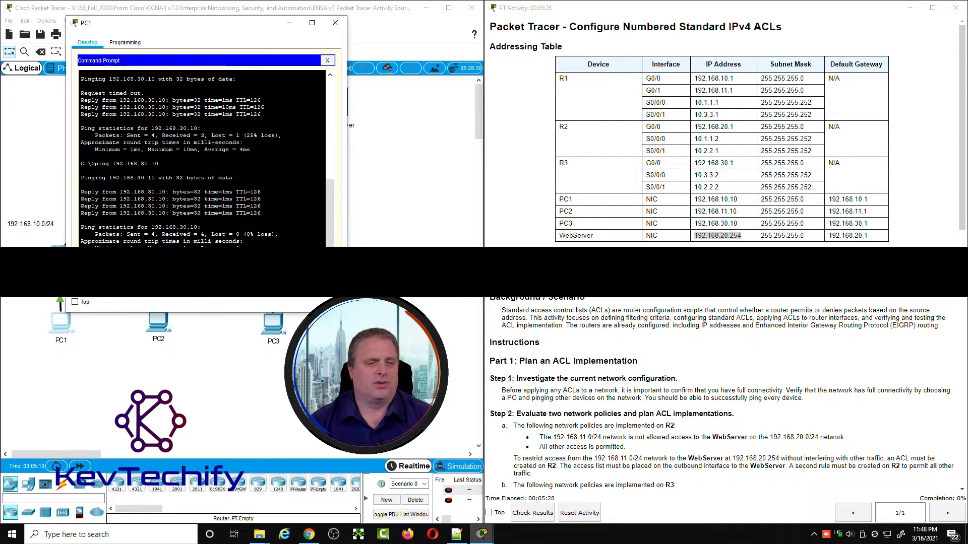
pyautogui.press('Return')
pyautogui.press('Return')
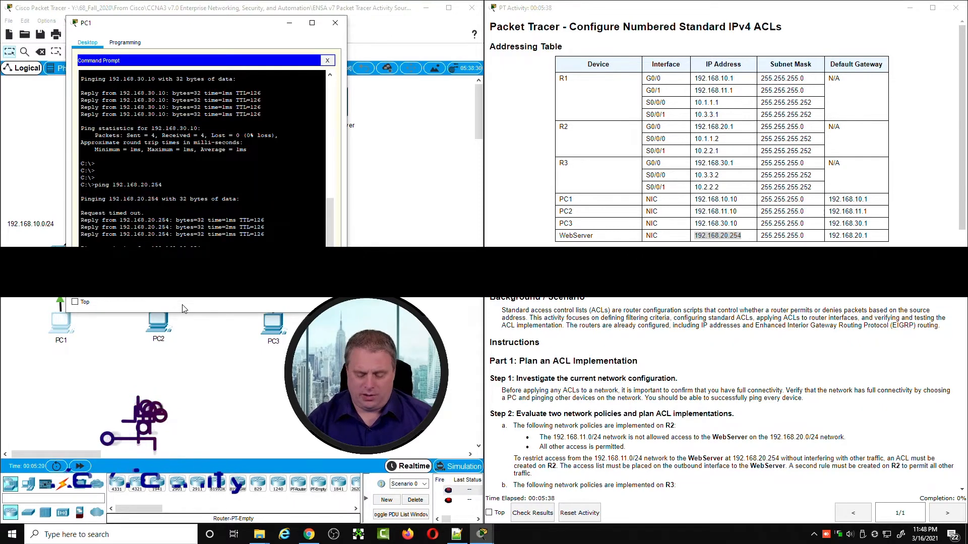
pyautogui.press('Up')
pyautogui.press('Return')
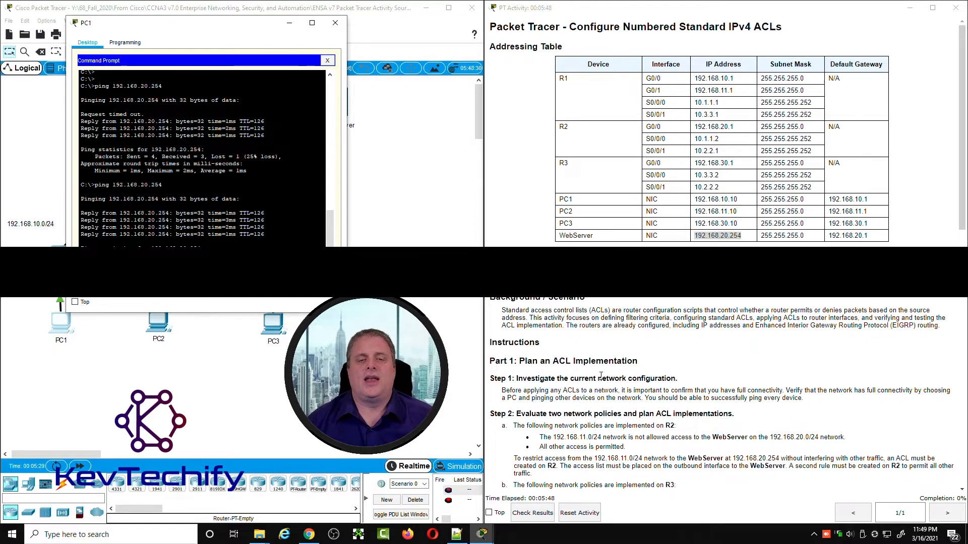
# Step: Read the Step 2 instructions on evaluating two network policies and planning ACL implementations
pyautogui.scroll(-3, 600, 376)
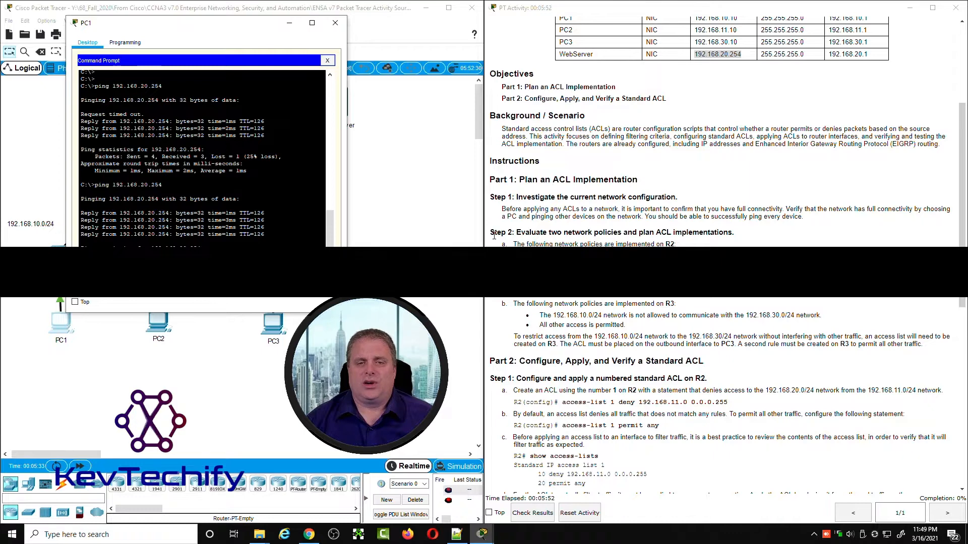
pyautogui.moveTo(492, 233); pyautogui.dragTo(736, 233)
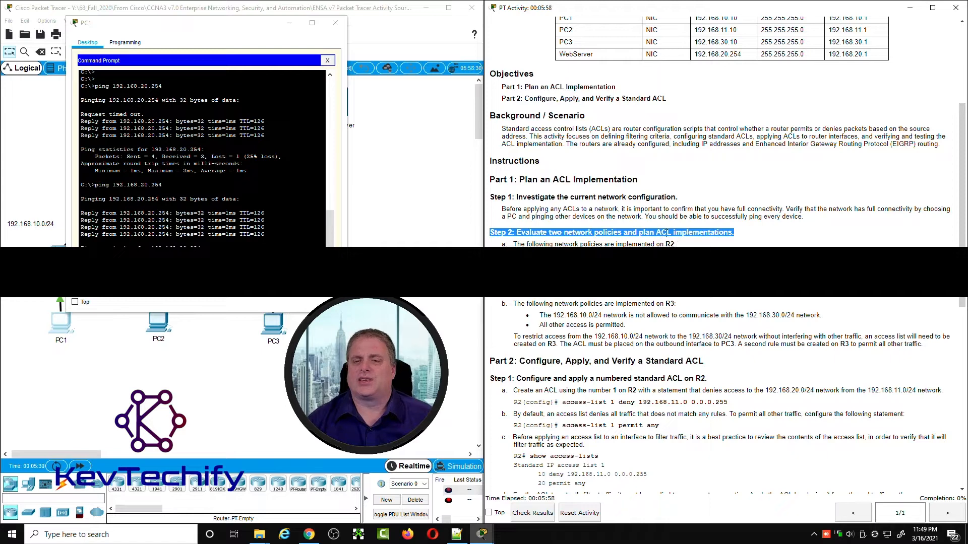
pyautogui.click(738, 238)
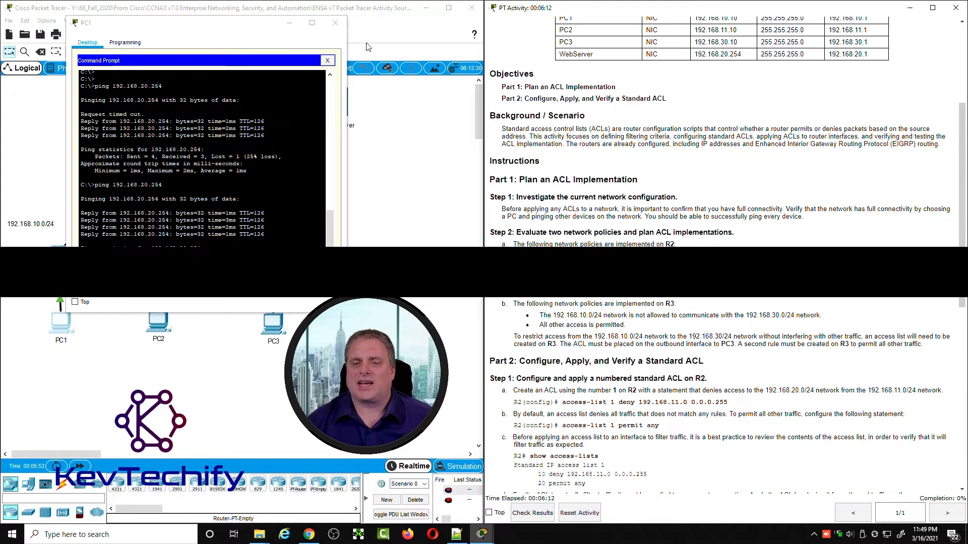
# Step: Minimize the PC1 window and examine R2, the 192.168.11.0/24 network, the WebServer and R2's interface toward the switch
pyautogui.click(290, 24)
pyautogui.click(185, 103)
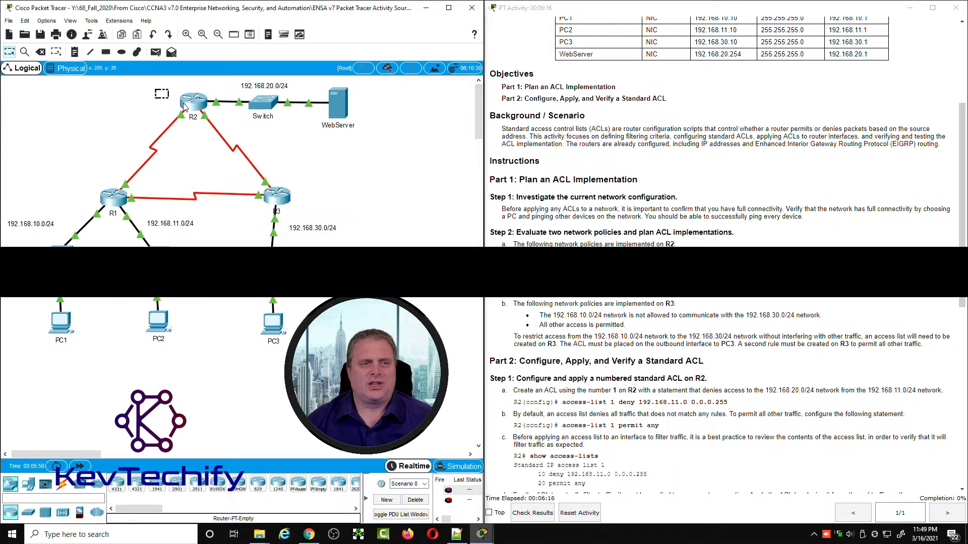
pyautogui.moveTo(185, 102); pyautogui.dragTo(218, 131)
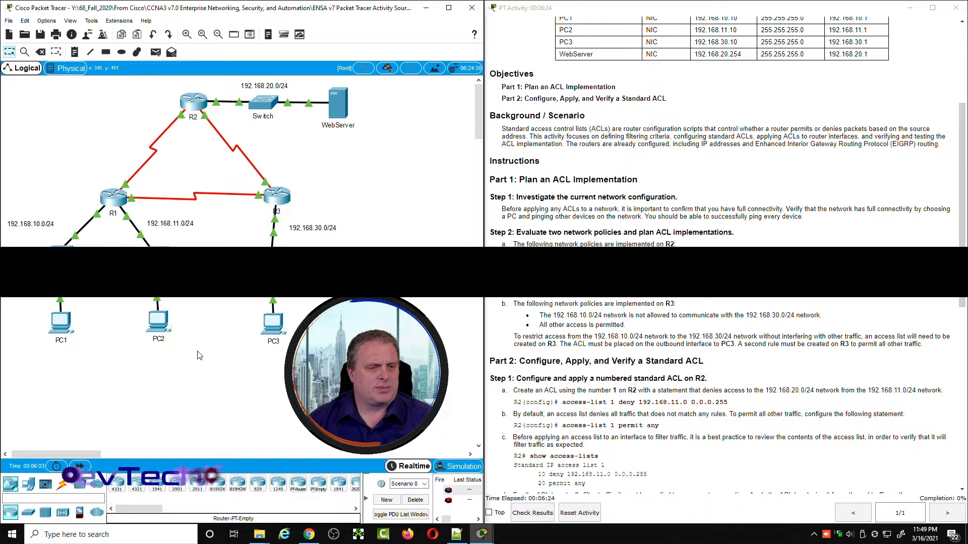
pyautogui.moveTo(198, 353); pyautogui.dragTo(132, 230)
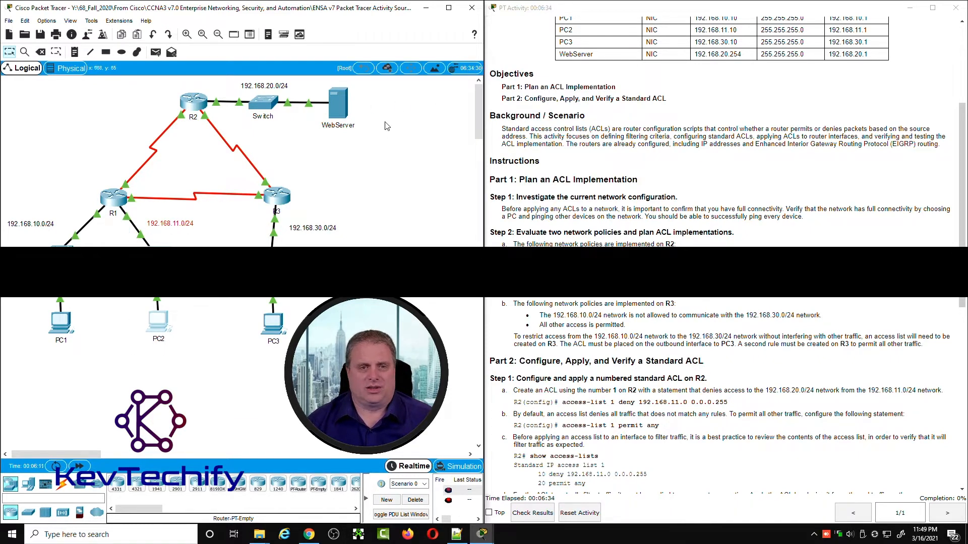
pyautogui.moveTo(380, 138); pyautogui.dragTo(308, 85)
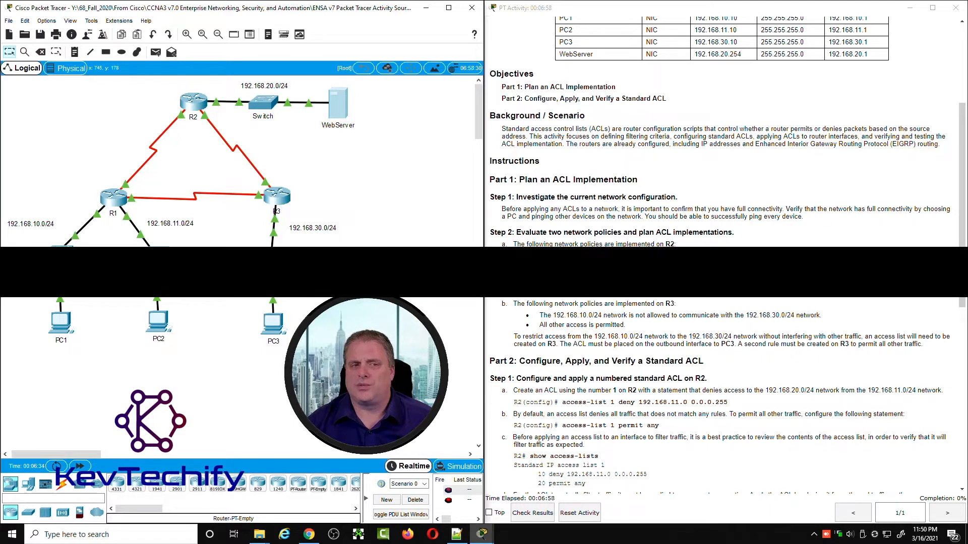
pyautogui.moveTo(164, 90); pyautogui.dragTo(199, 95)
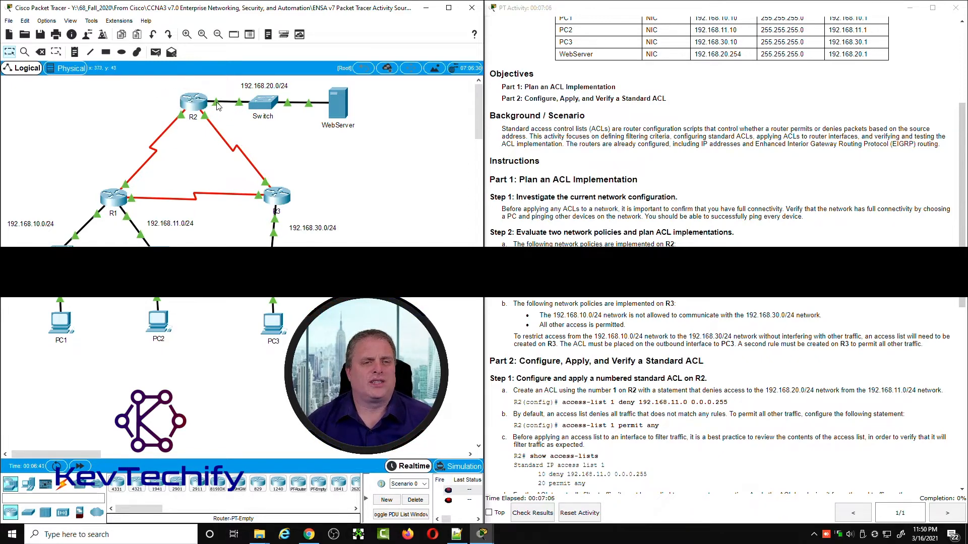
pyautogui.moveTo(217, 106)
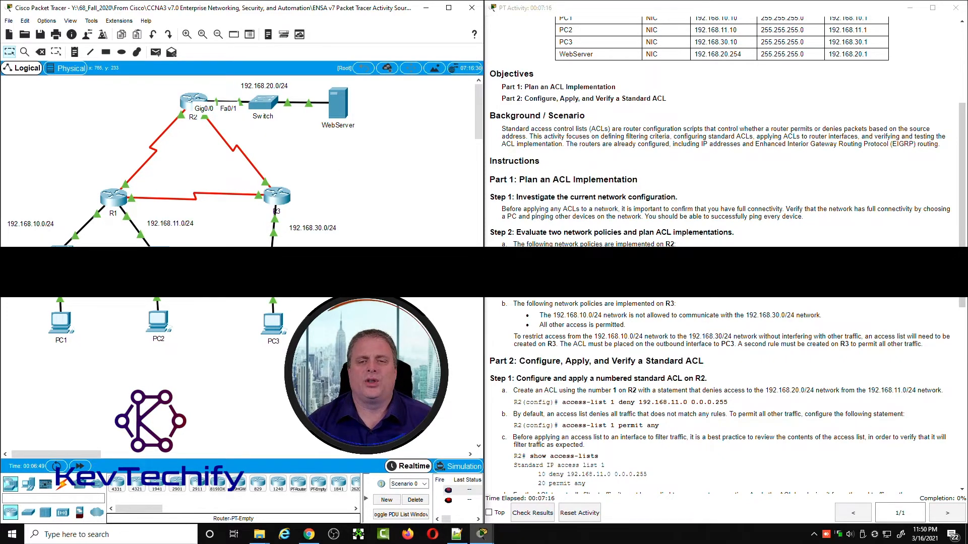
# Step: Read the second-rule requirement for R2 and the R3 policy heading, then locate R3, PC1's network and PC3's network in the topology
pyautogui.scroll(-3, 597, 224)
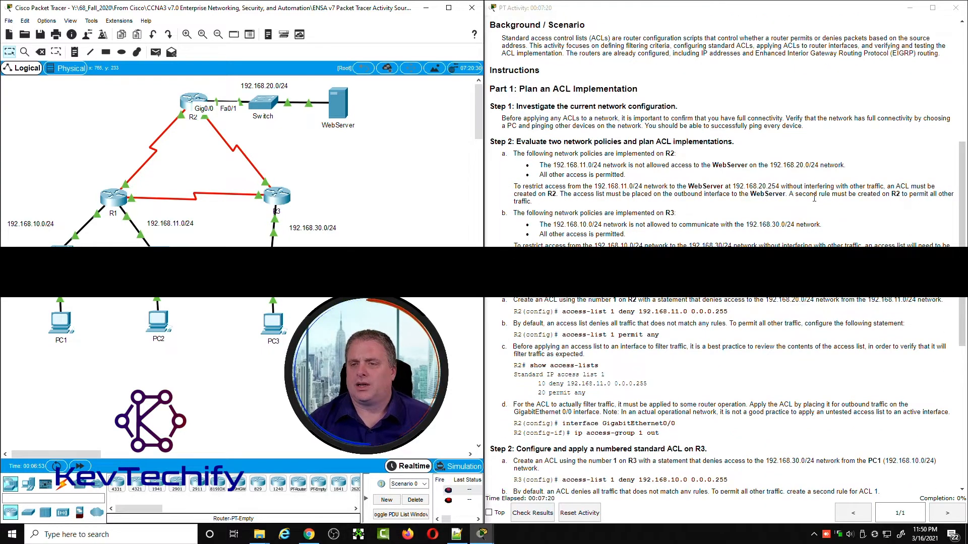
pyautogui.moveTo(789, 194); pyautogui.dragTo(534, 203)
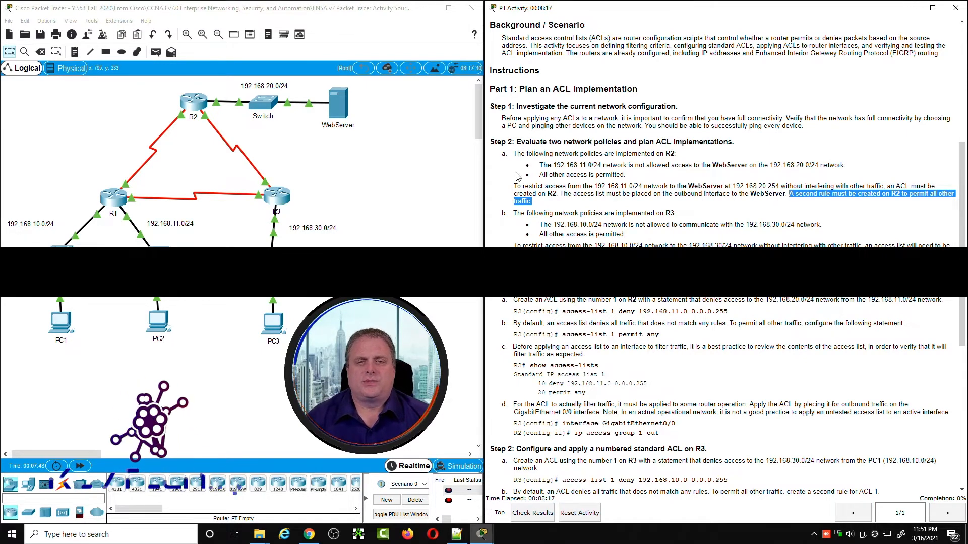
pyautogui.doubleClick(518, 213)
pyautogui.moveTo(545, 210); pyautogui.dragTo(678, 213)
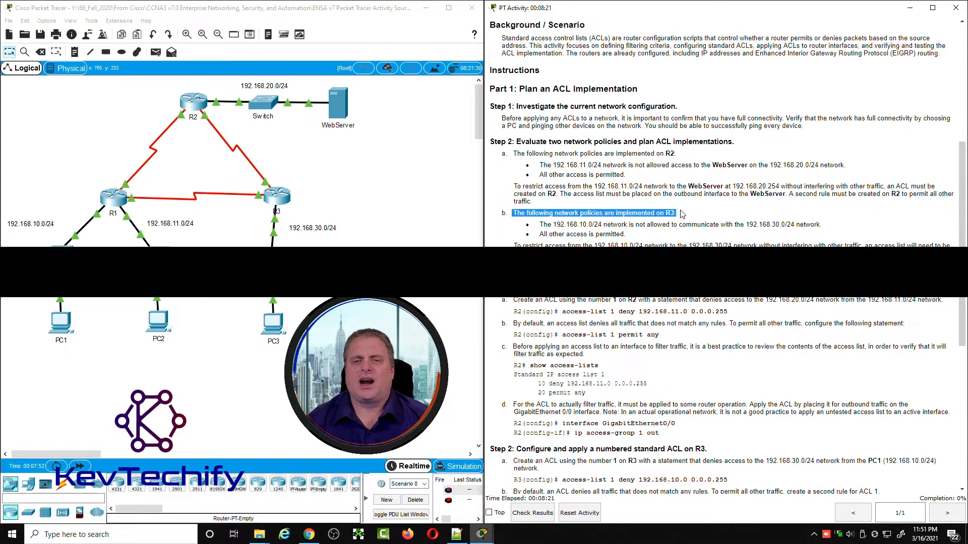
pyautogui.click(322, 207)
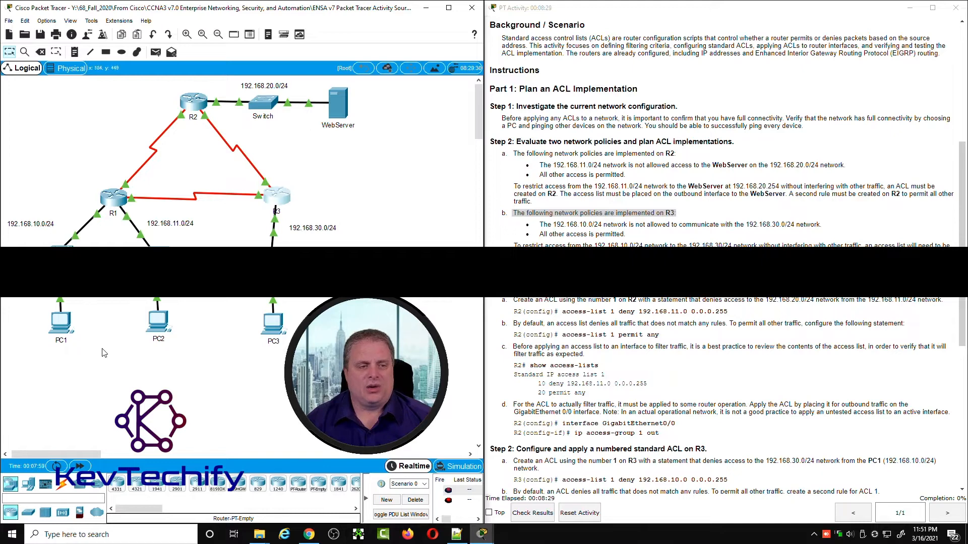
pyautogui.moveTo(95, 349); pyautogui.dragTo(28, 220)
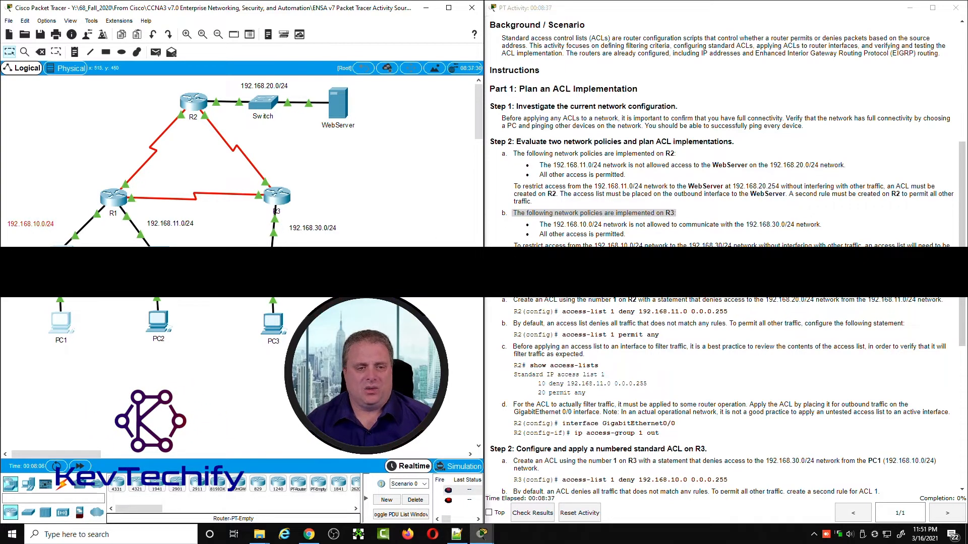
pyautogui.moveTo(304, 349)
pyautogui.mouseDown()
pyautogui.moveTo(265, 301)
pyautogui.moveTo(237, 227)
pyautogui.mouseUp()
pyautogui.click(292, 290)
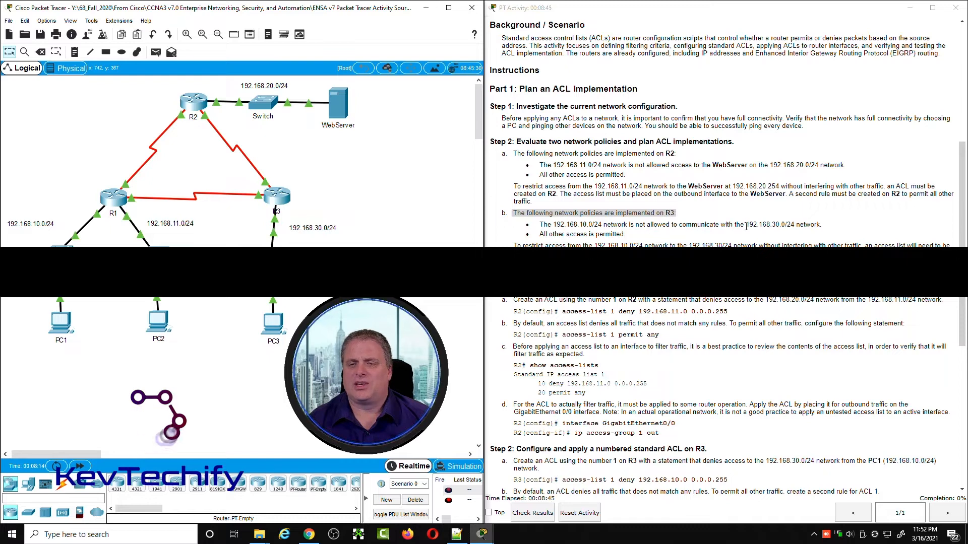
# Step: Match the R3 deny policy to the 192.168.10.0/24 and 192.168.30.0/24 networks in the topology and read the remaining R3 ACL planning notes
pyautogui.moveTo(539, 225); pyautogui.dragTo(798, 225)
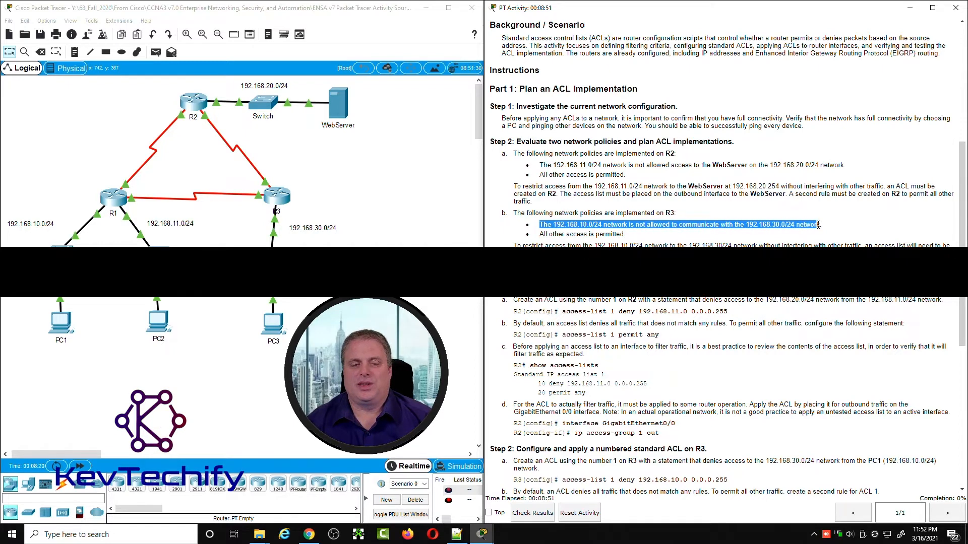
pyautogui.moveTo(87, 341); pyautogui.dragTo(42, 226)
pyautogui.moveTo(31, 217); pyautogui.dragTo(33, 218)
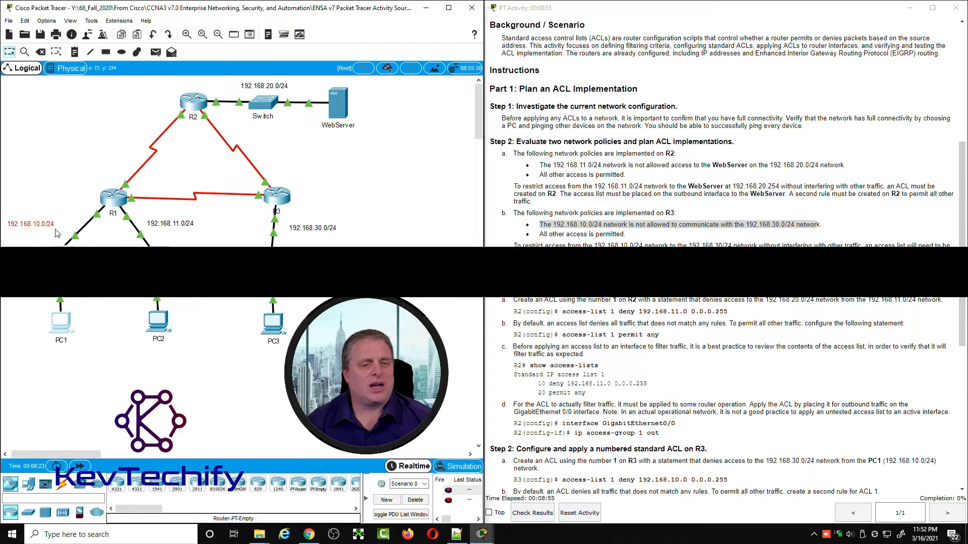
pyautogui.moveTo(320, 353); pyautogui.dragTo(238, 220)
pyautogui.click(258, 303)
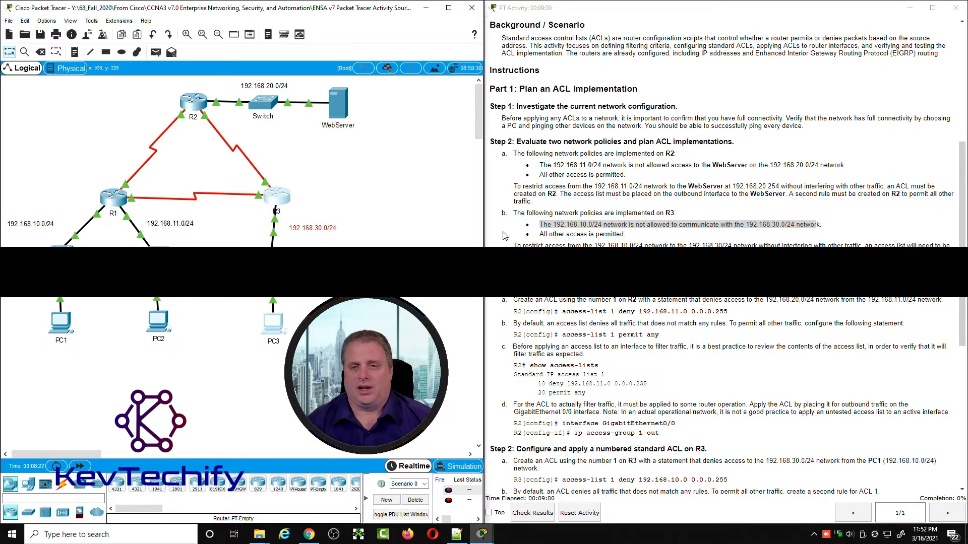
pyautogui.tripleClick(641, 235)
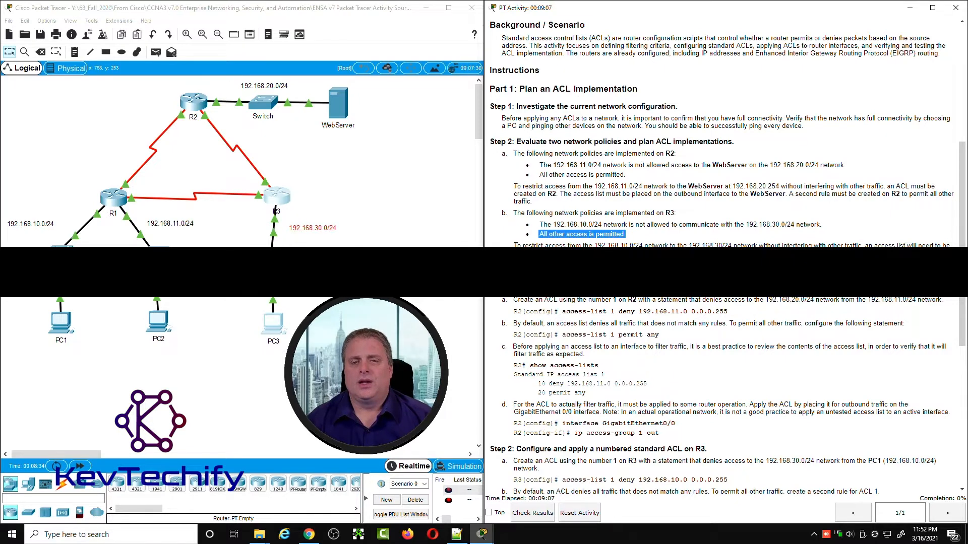
pyautogui.moveTo(516, 247); pyautogui.dragTo(647, 240)
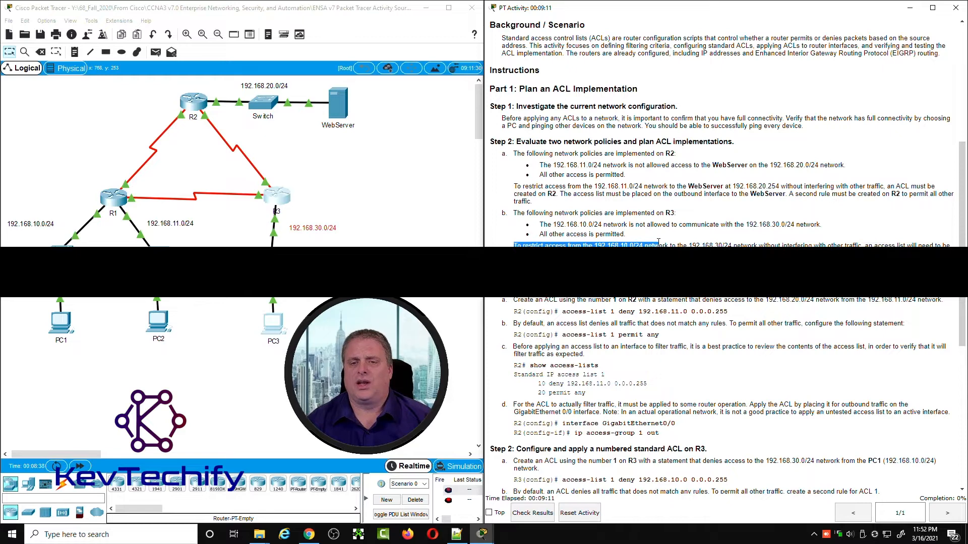
pyautogui.moveTo(658, 242); pyautogui.dragTo(736, 243)
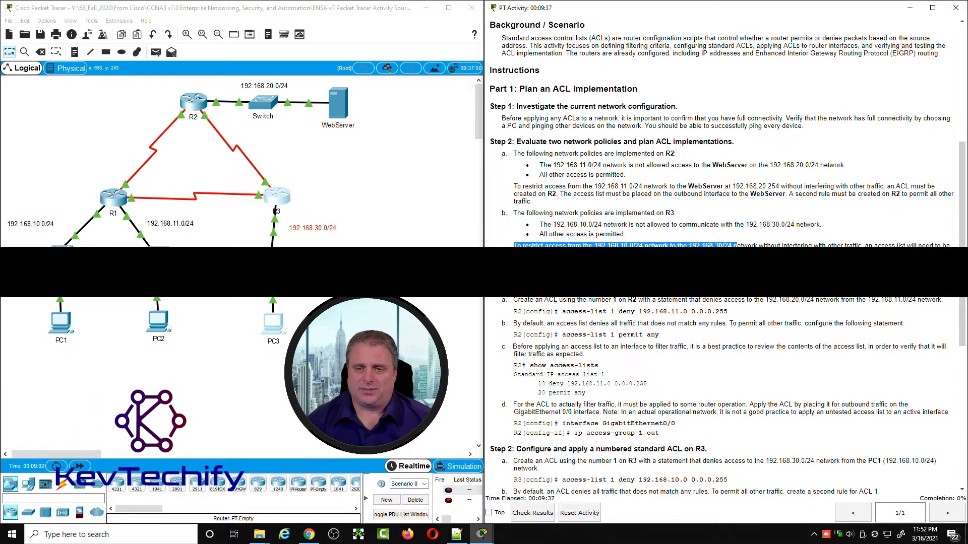
pyautogui.click(737, 246)
pyautogui.scroll(-4, 736, 245)
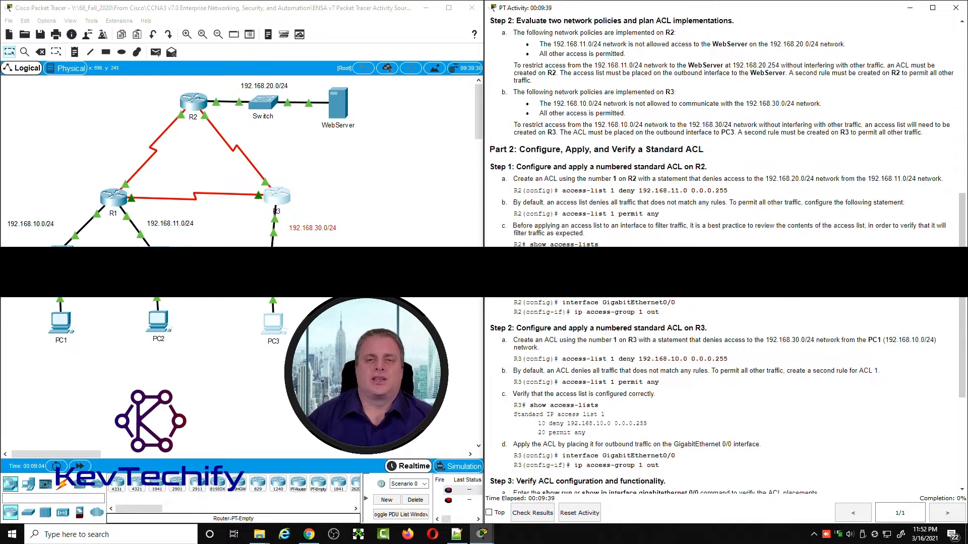
pyautogui.scroll(-2, 668, 214)
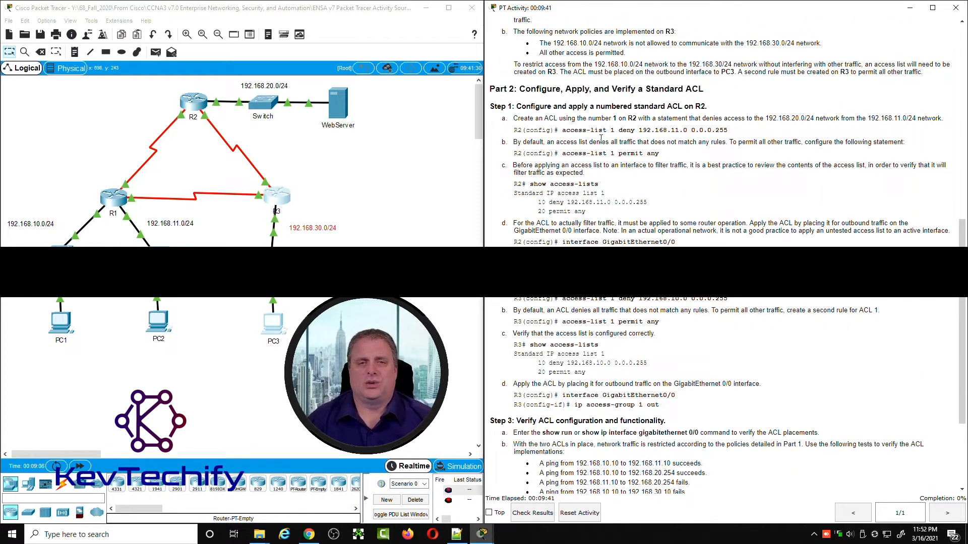
# Step: Read the Part 2 Step 1 instruction for R2's numbered ACL, then open R2's command line with its window moved and widened beside the instructions
pyautogui.moveTo(521, 86); pyautogui.dragTo(721, 92)
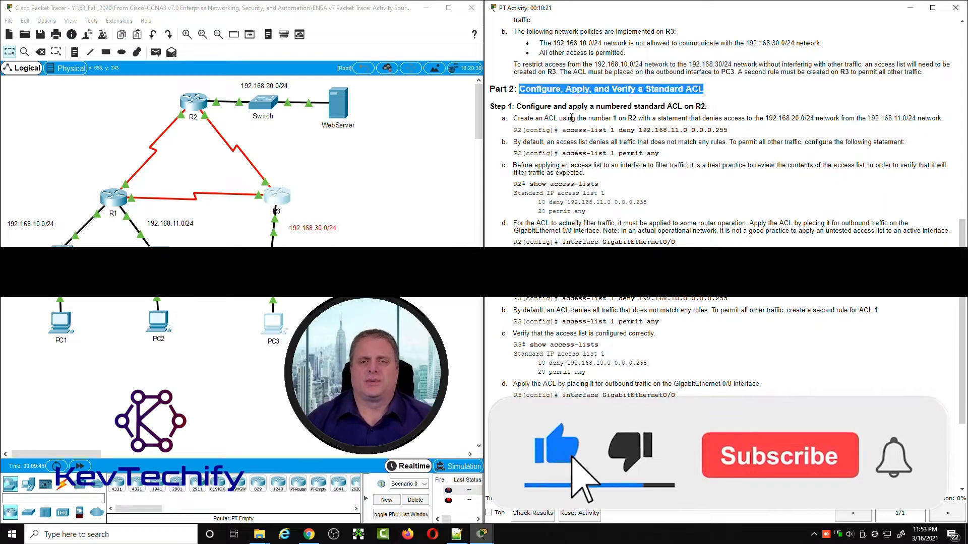
pyautogui.moveTo(518, 107); pyautogui.dragTo(708, 105)
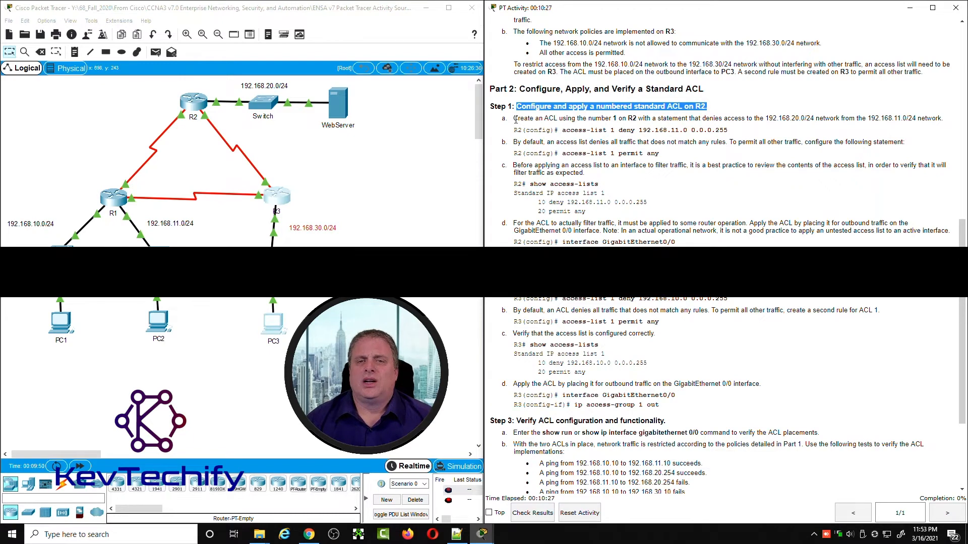
pyautogui.moveTo(516, 120); pyautogui.dragTo(816, 117)
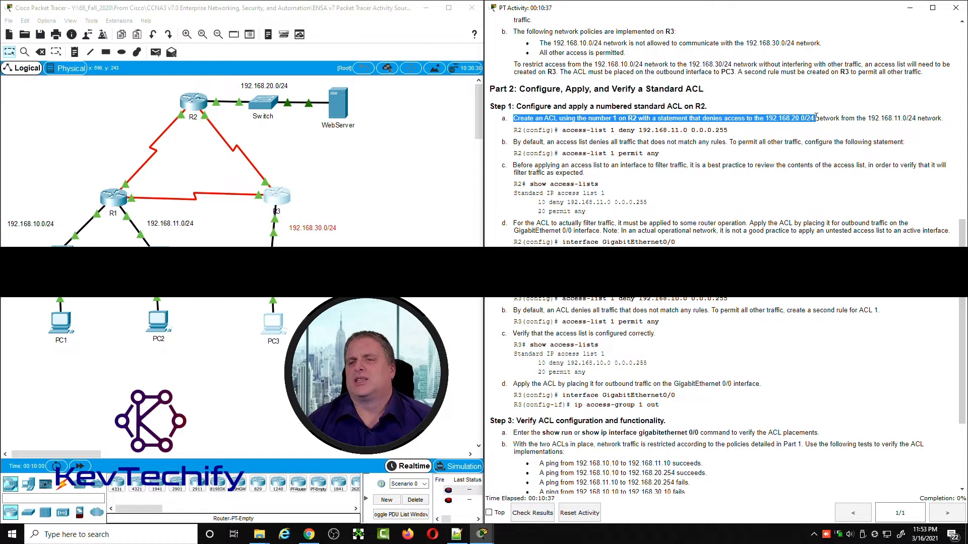
pyautogui.moveTo(816, 117); pyautogui.dragTo(925, 118)
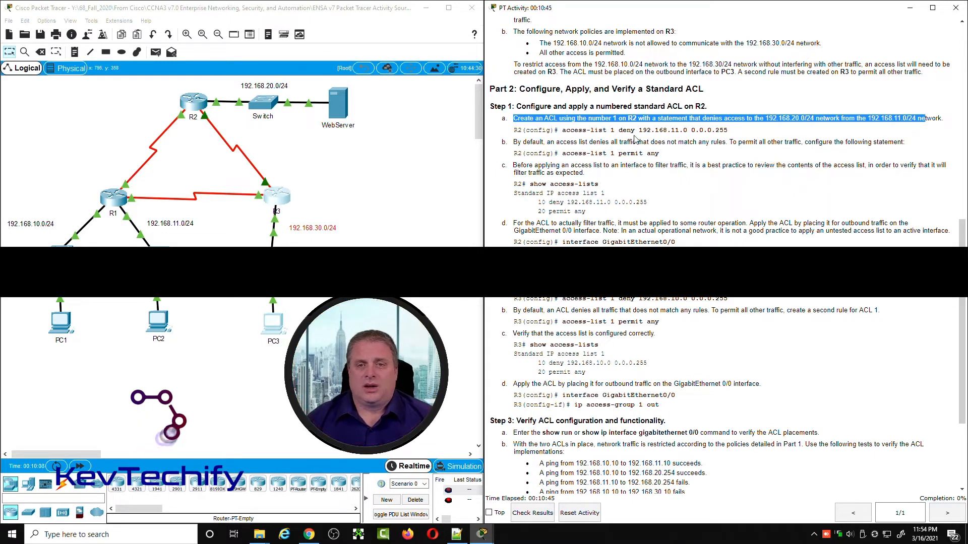
pyautogui.click(196, 102)
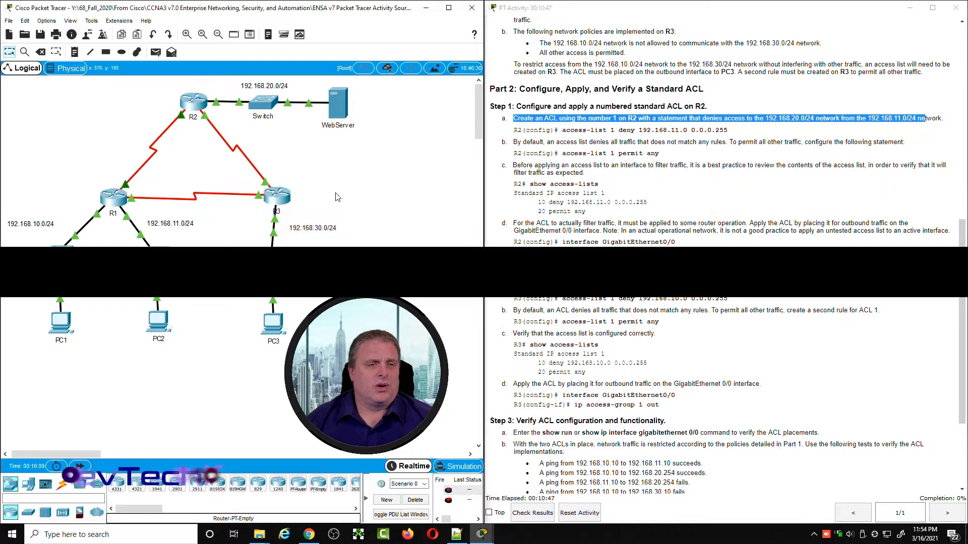
pyautogui.click(197, 104)
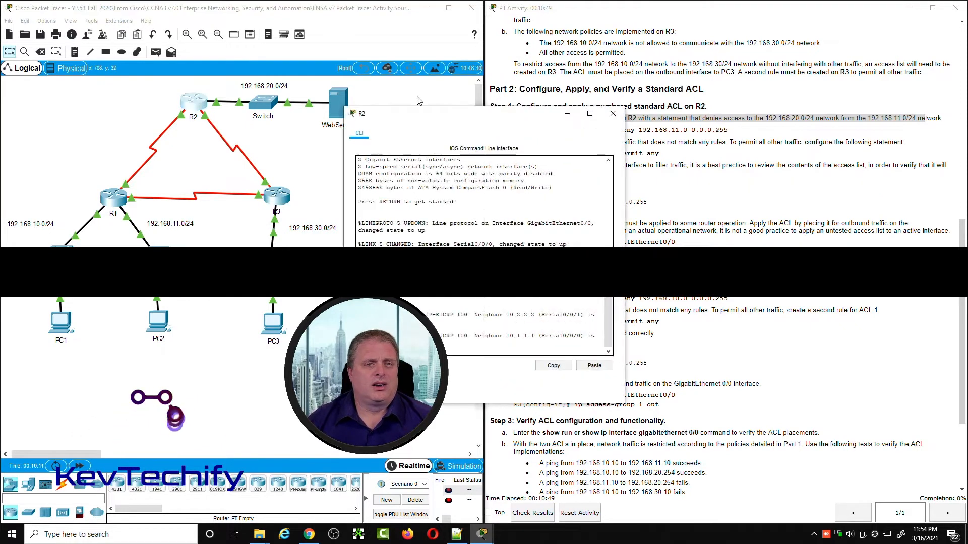
pyautogui.moveTo(120, 29); pyautogui.dragTo(112, 25)
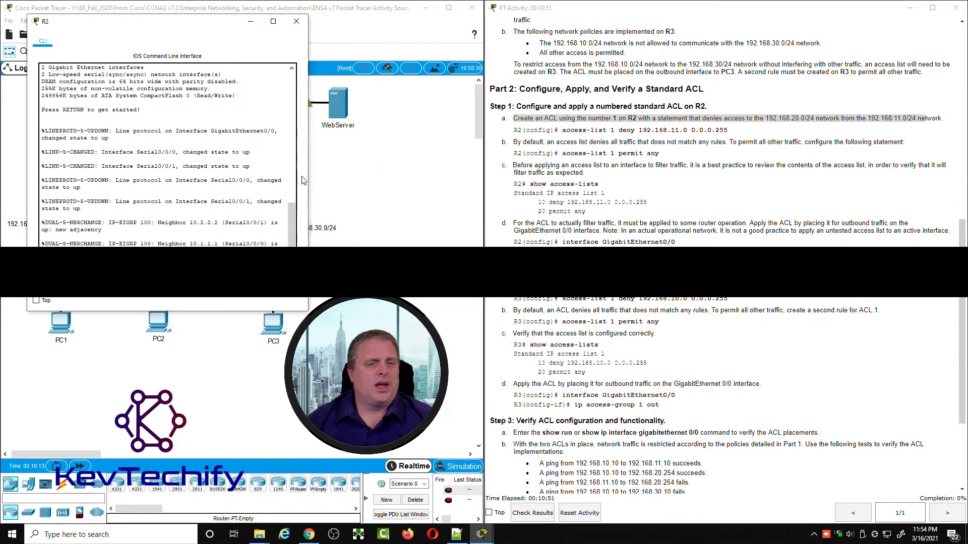
pyautogui.moveTo(310, 178); pyautogui.dragTo(467, 173)
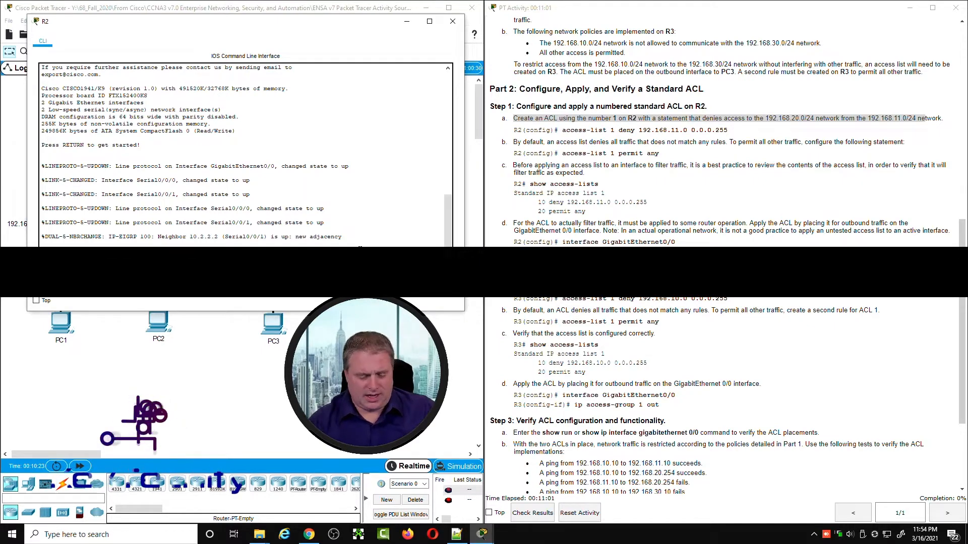
# Step: Enter privileged EXEC mode and global configuration mode on R2 with enable and conf t
pyautogui.press('Return')
pyautogui.press('Return')
pyautogui.press('Return')
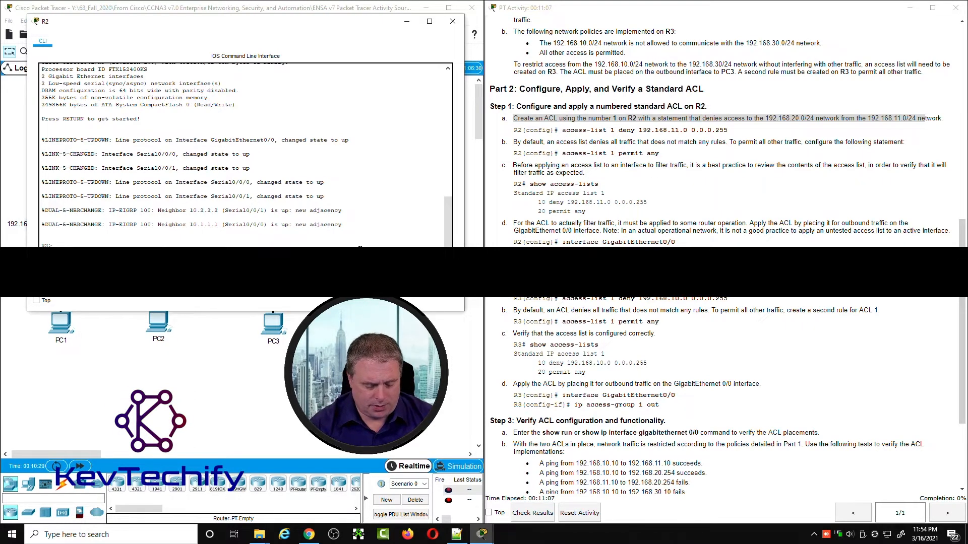
pyautogui.press('Return')
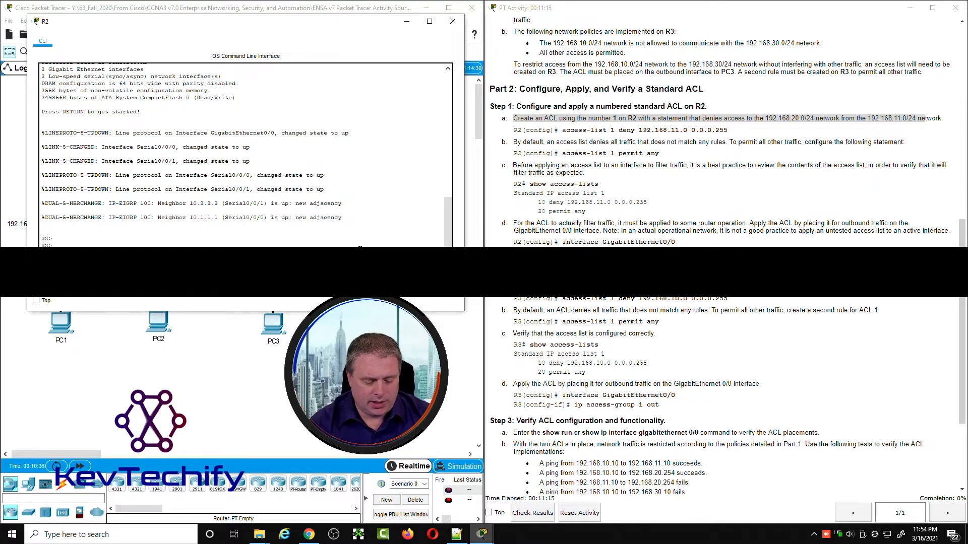
pyautogui.write('conf t')
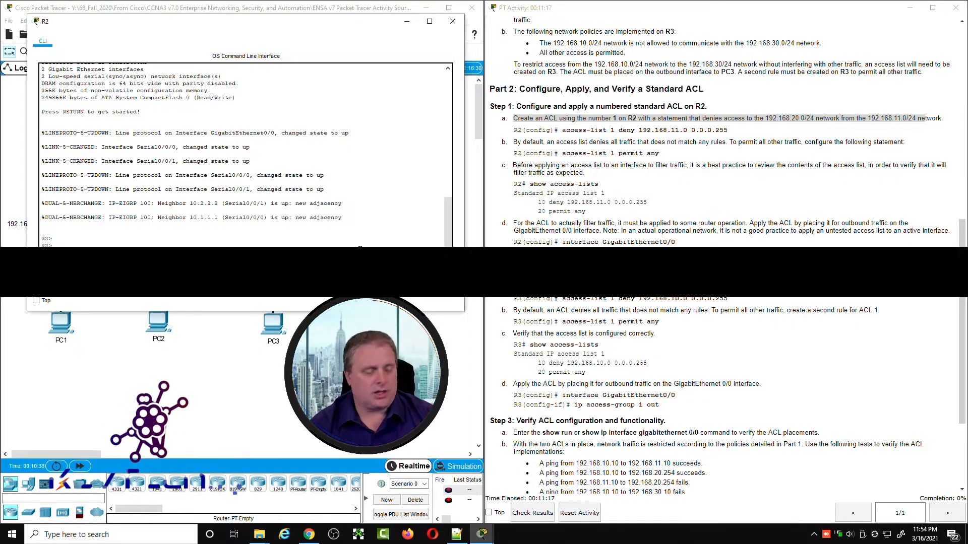
pyautogui.press('Return')
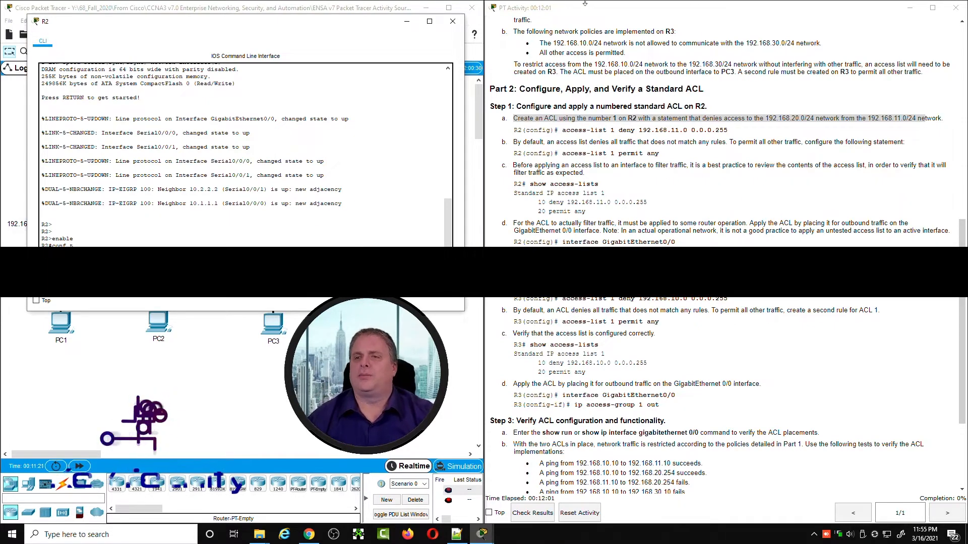
# Step: Create ACL 1 on R2 with the statement access-list 1 deny 192.168.11.0 0.0.0.255
pyautogui.moveTo(841, 119); pyautogui.dragTo(914, 119)
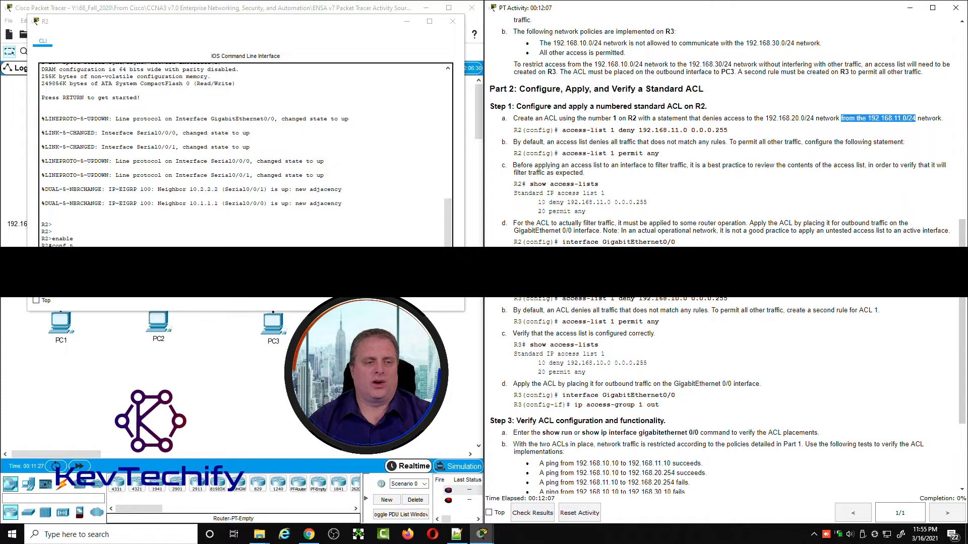
pyautogui.click(339, 225)
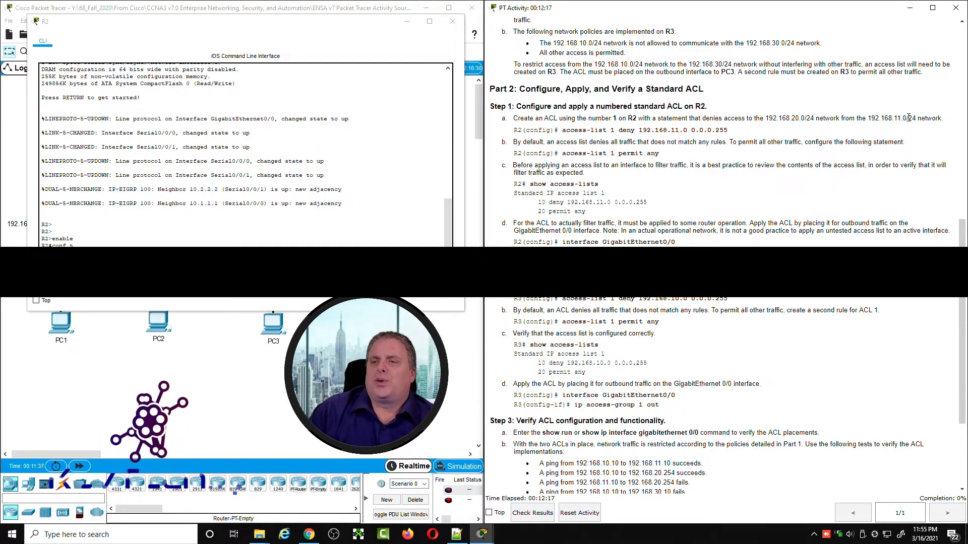
pyautogui.moveTo(909, 118); pyautogui.dragTo(917, 117)
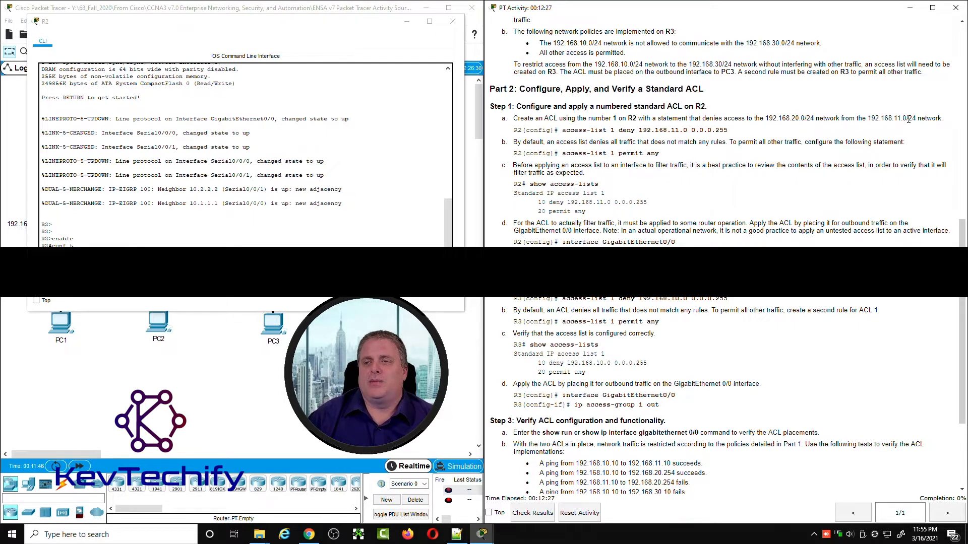
pyautogui.moveTo(909, 119); pyautogui.dragTo(917, 119)
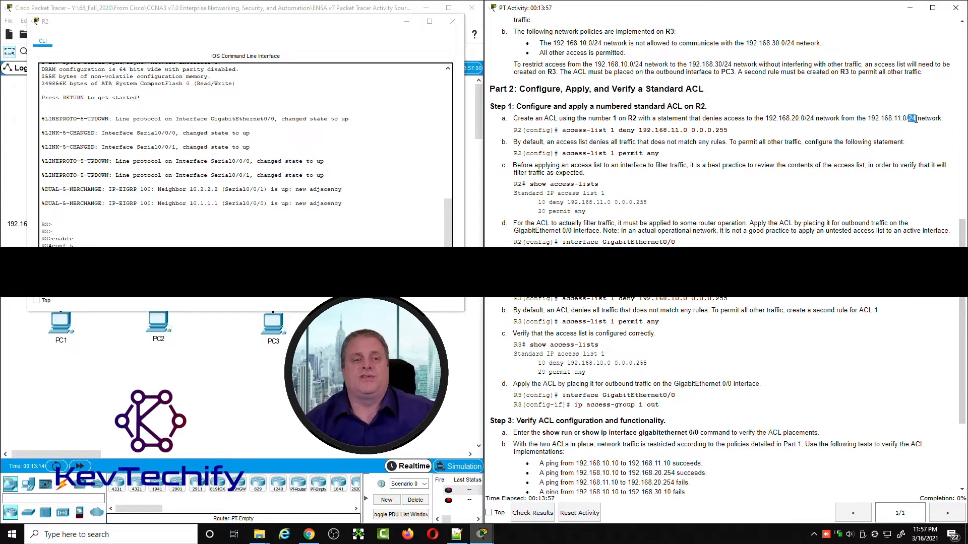
pyautogui.click(223, 246)
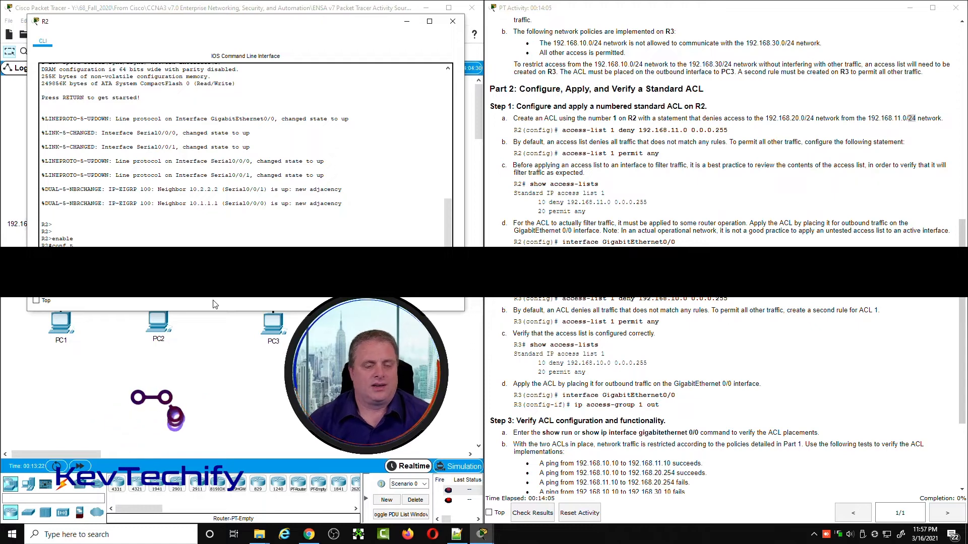
pyautogui.press('Return')
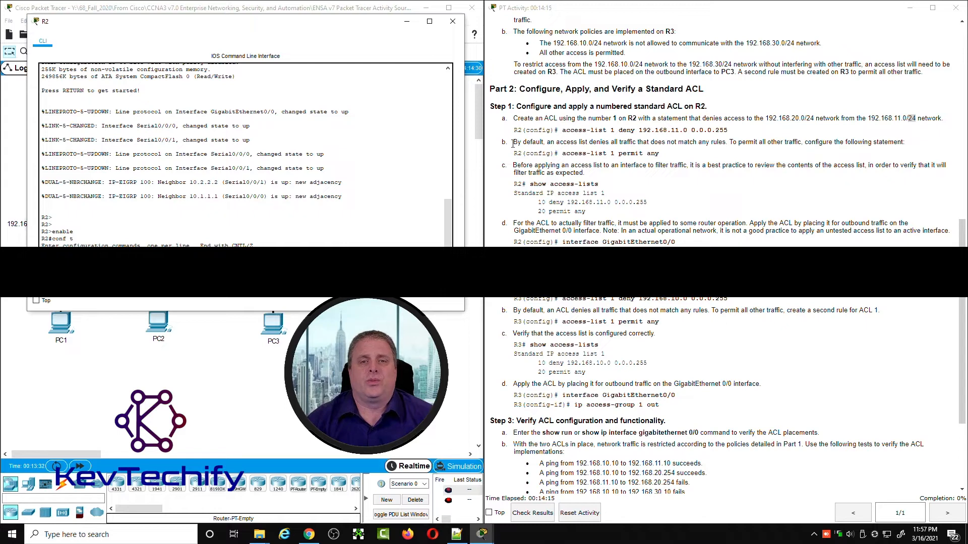
# Step: Permit all other traffic on R2 by adding access-list 1 permit any
pyautogui.moveTo(512, 143); pyautogui.dragTo(869, 145)
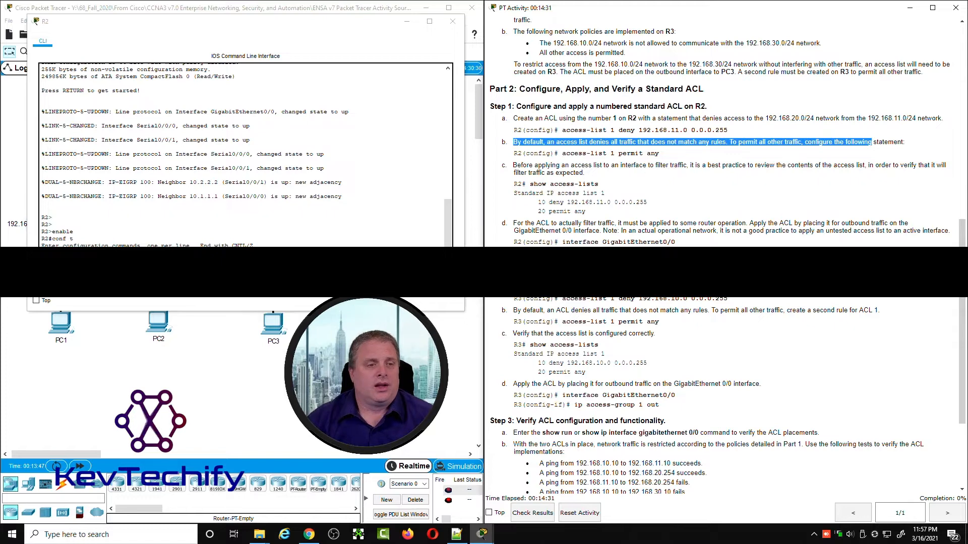
pyautogui.click(212, 244)
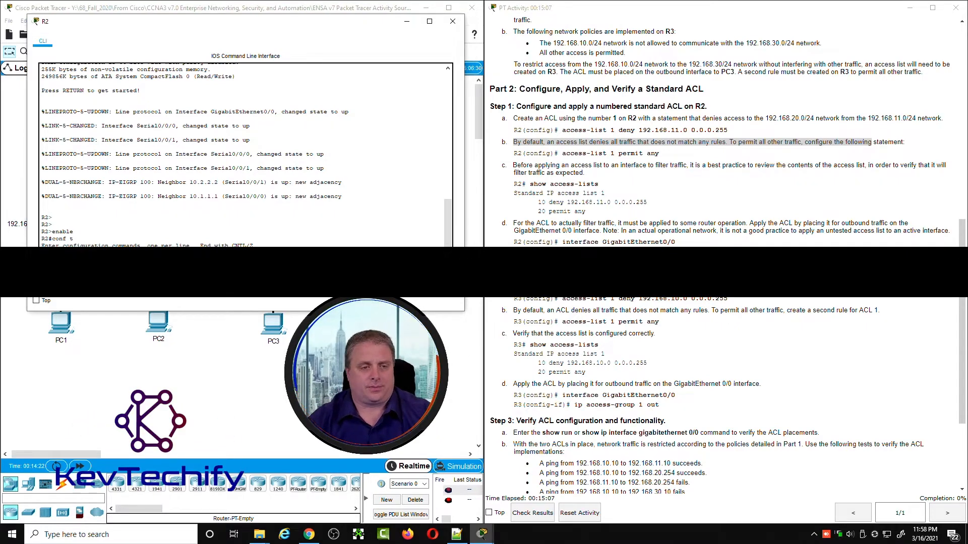
pyautogui.press('Return')
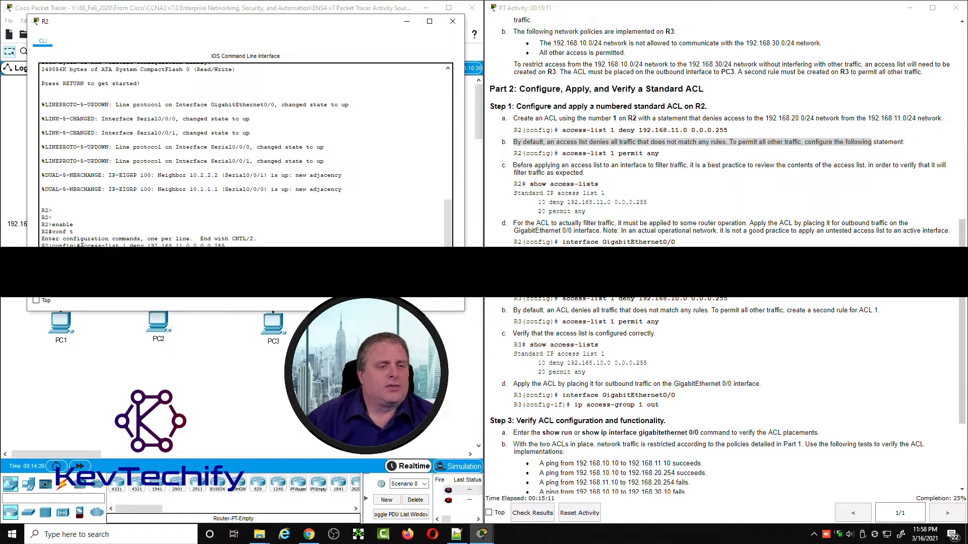
# Step: Review the ACL 1 deny statement entered on R2, examining its action, source network and wildcard mask
pyautogui.moveTo(82, 244); pyautogui.dragTo(232, 245)
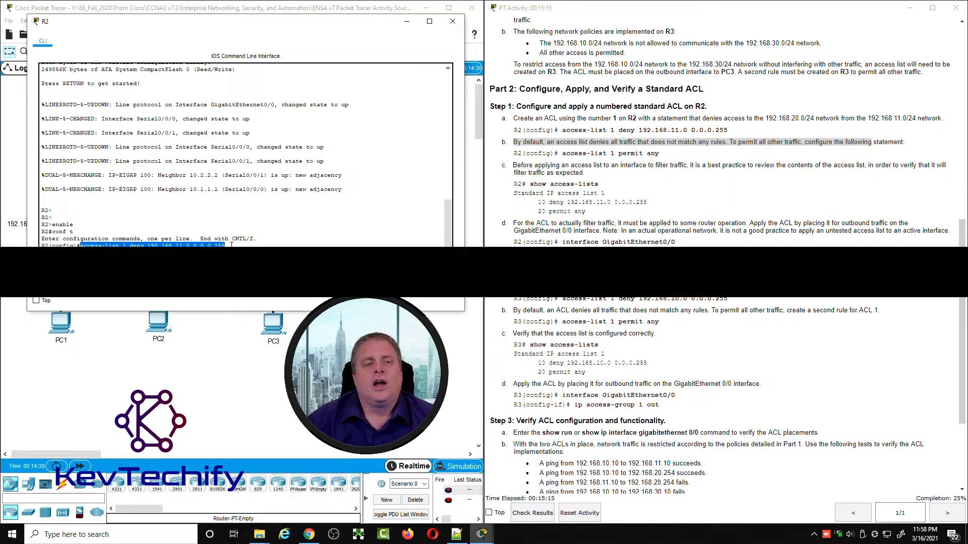
pyautogui.click(149, 245)
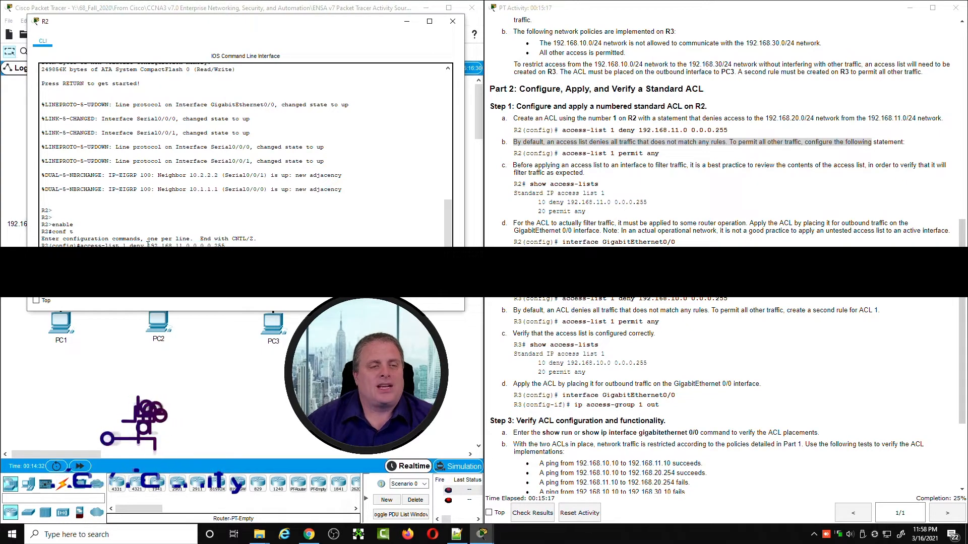
pyautogui.moveTo(148, 244); pyautogui.dragTo(227, 245)
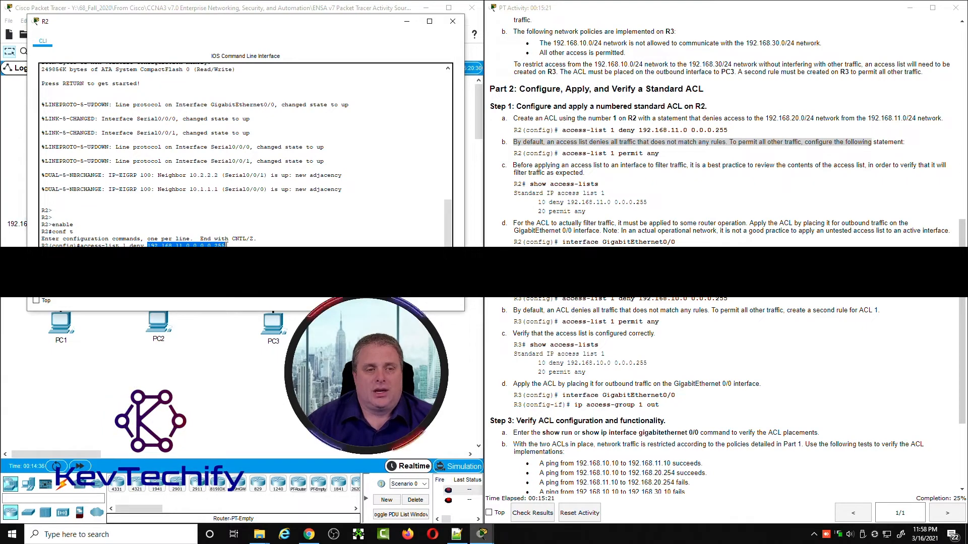
pyautogui.doubleClick(142, 245)
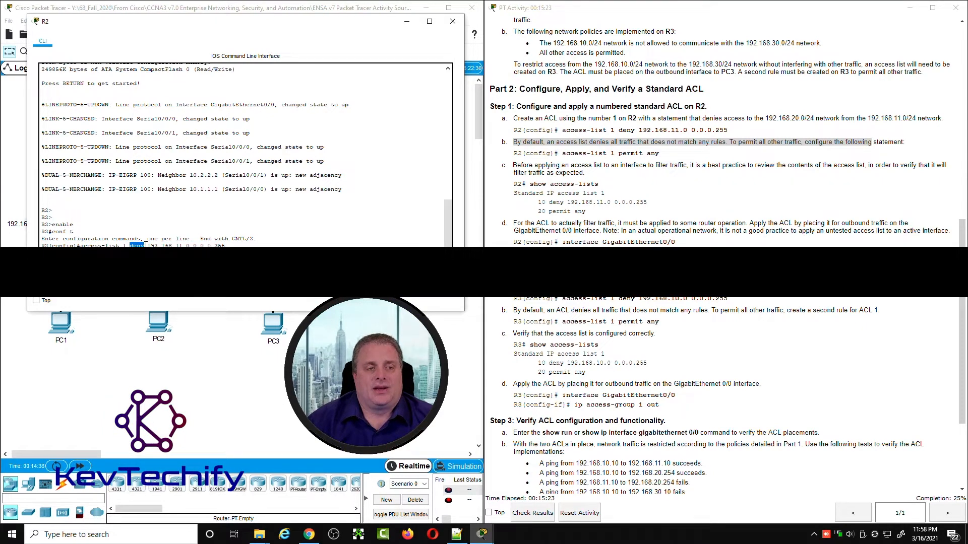
pyautogui.moveTo(81, 243); pyautogui.dragTo(227, 245)
pyautogui.click(224, 245)
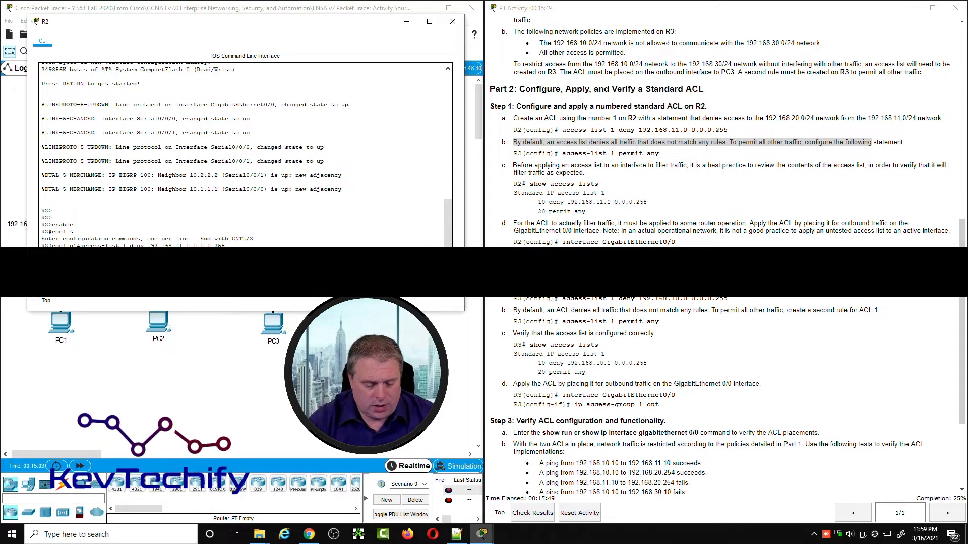
# Step: Exit configuration mode on R2 and run show access-list to review the numbered deny and permit entries of ACL 1
pyautogui.write('exit')
pyautogui.press('Return')
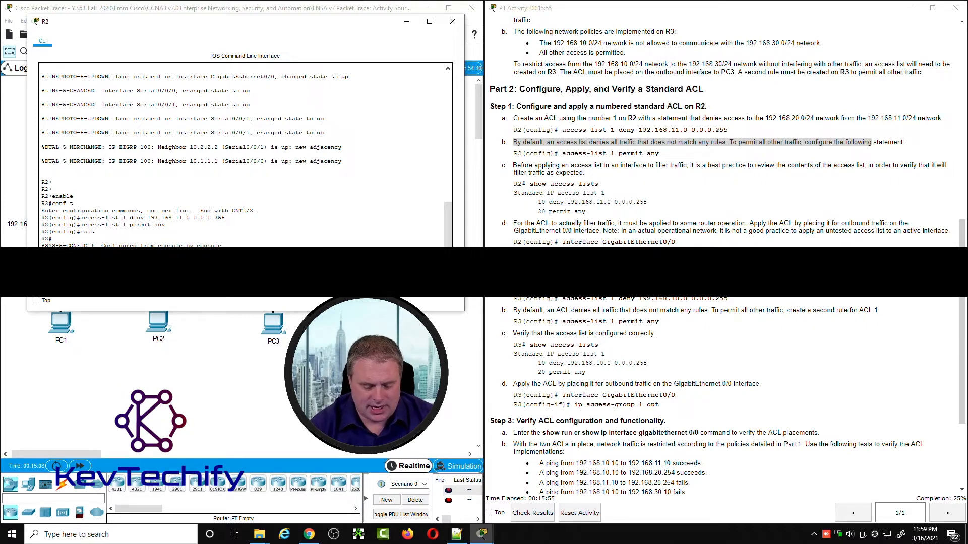
pyautogui.press('Return')
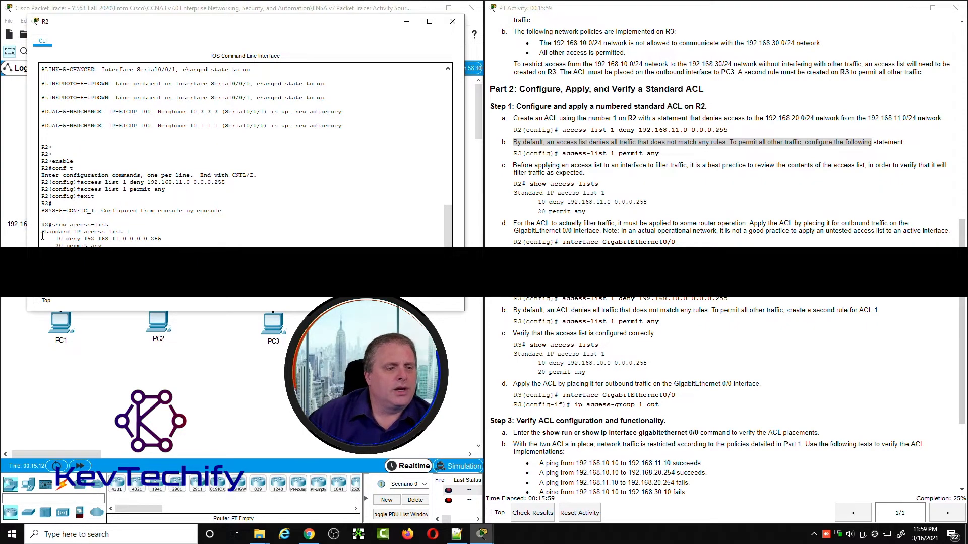
pyautogui.moveTo(41, 232); pyautogui.dragTo(127, 232)
pyautogui.click(126, 232)
pyautogui.doubleClick(127, 232)
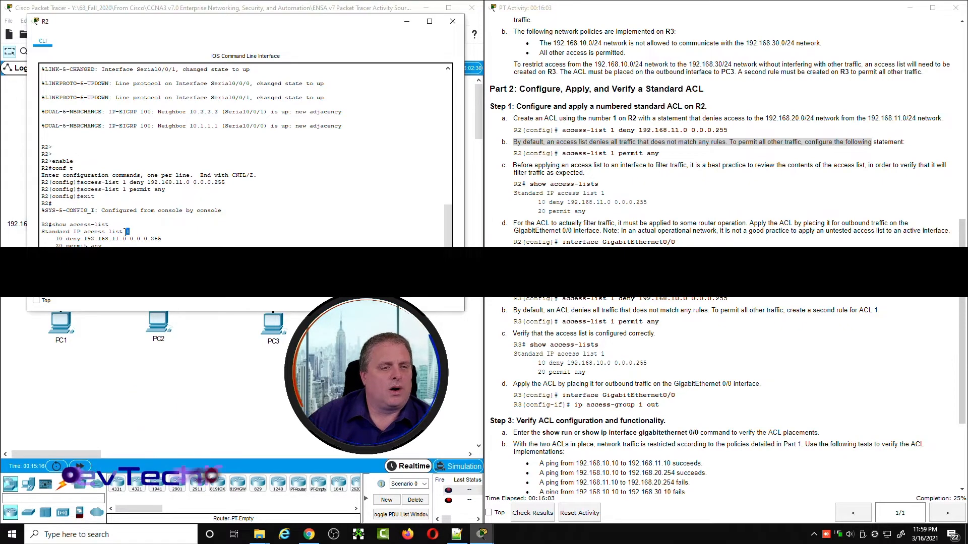
pyautogui.doubleClick(55, 239)
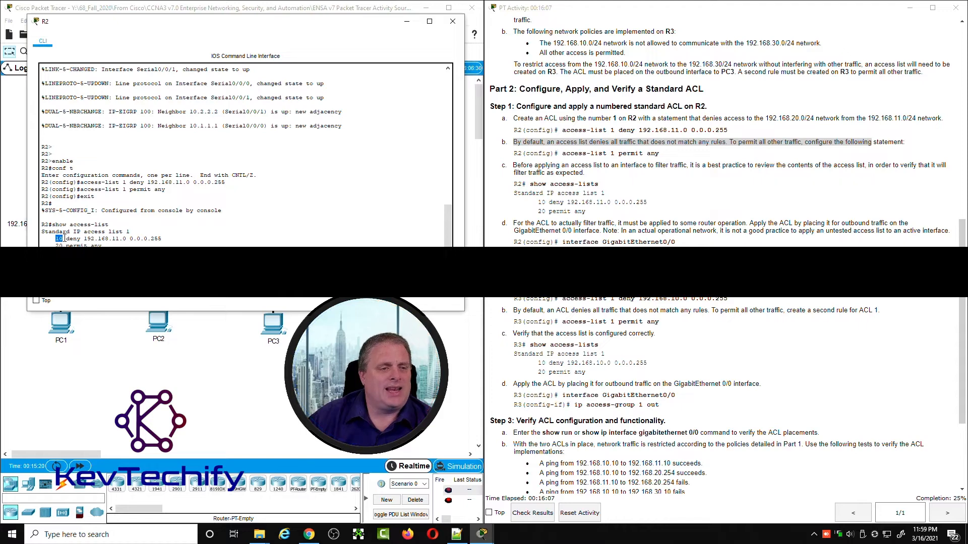
pyautogui.moveTo(68, 239); pyautogui.dragTo(124, 239)
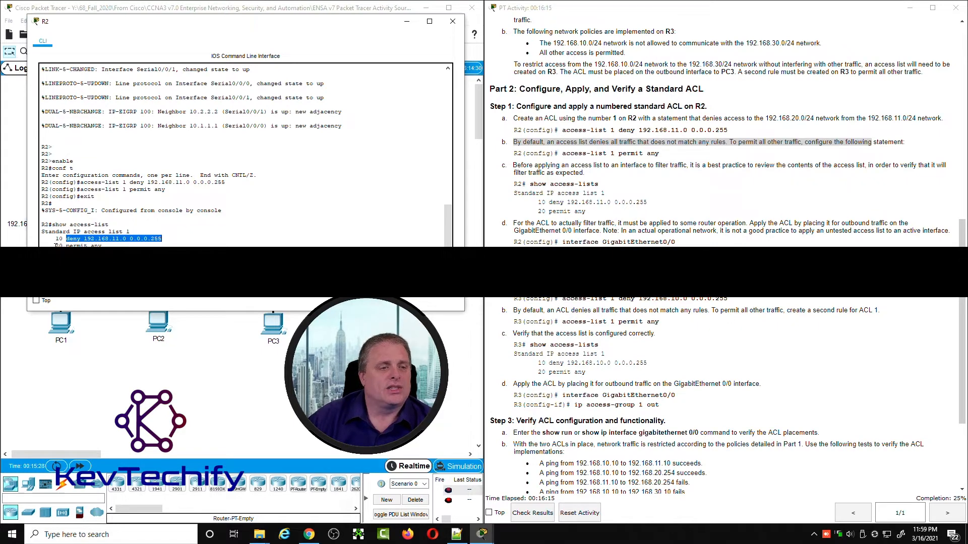
pyautogui.moveTo(55, 245); pyautogui.dragTo(103, 245)
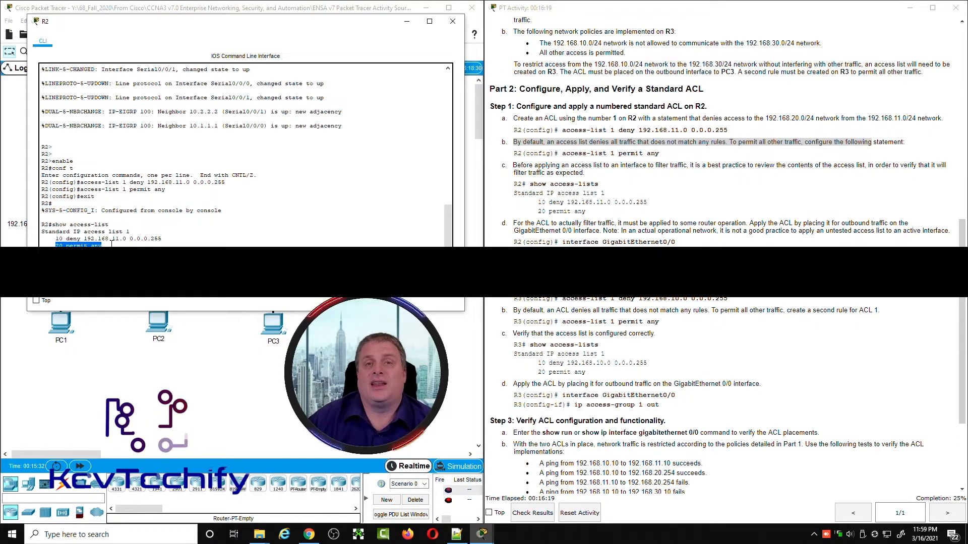
pyautogui.click(58, 240)
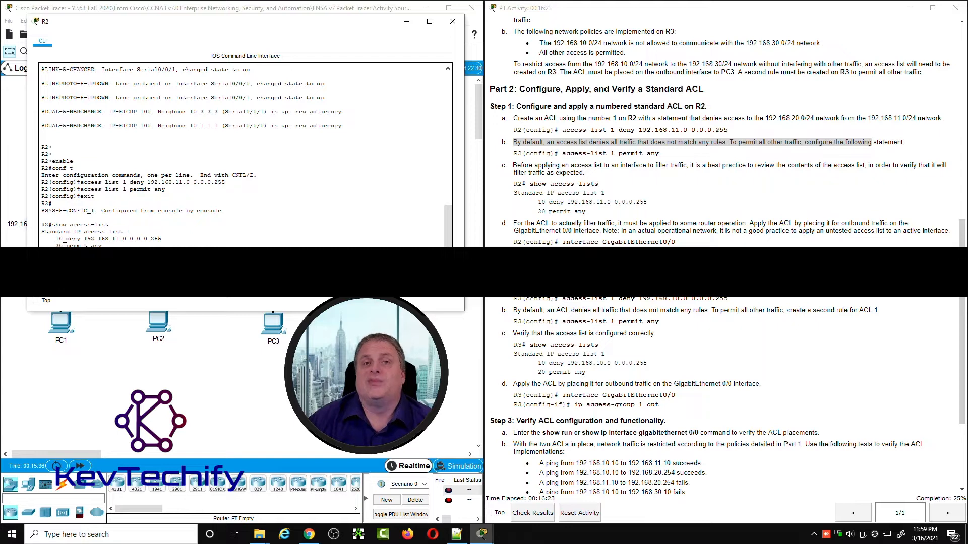
# Step: Read instruction d for applying the ACL, identify R2's switch-facing interface in the topology, and bring R2's command line back beside the instructions
pyautogui.click(613, 223)
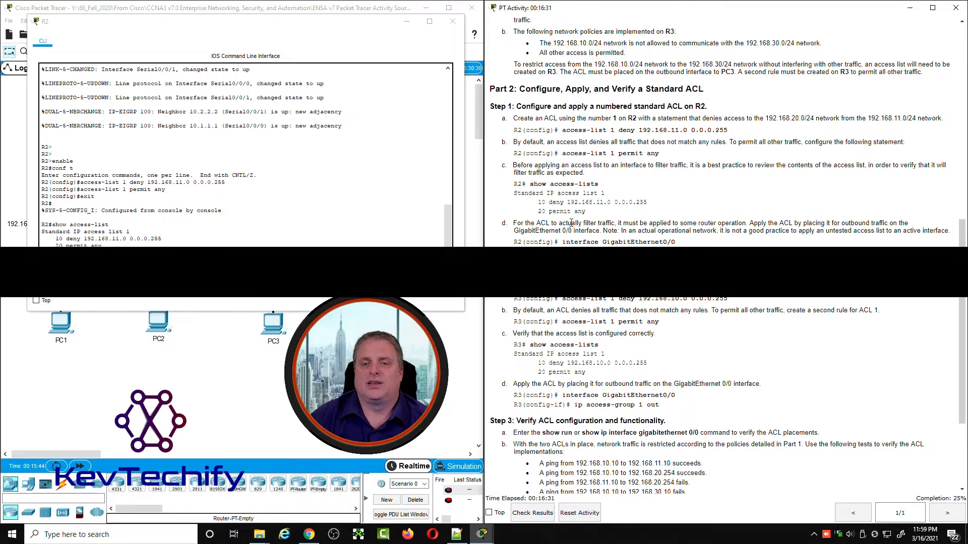
pyautogui.moveTo(355, 28); pyautogui.dragTo(688, 34)
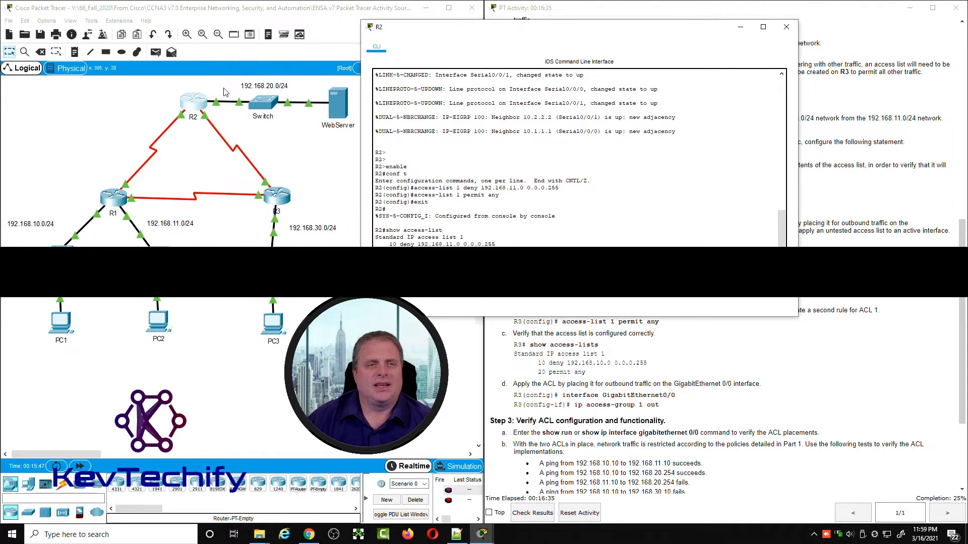
pyautogui.click(276, 138)
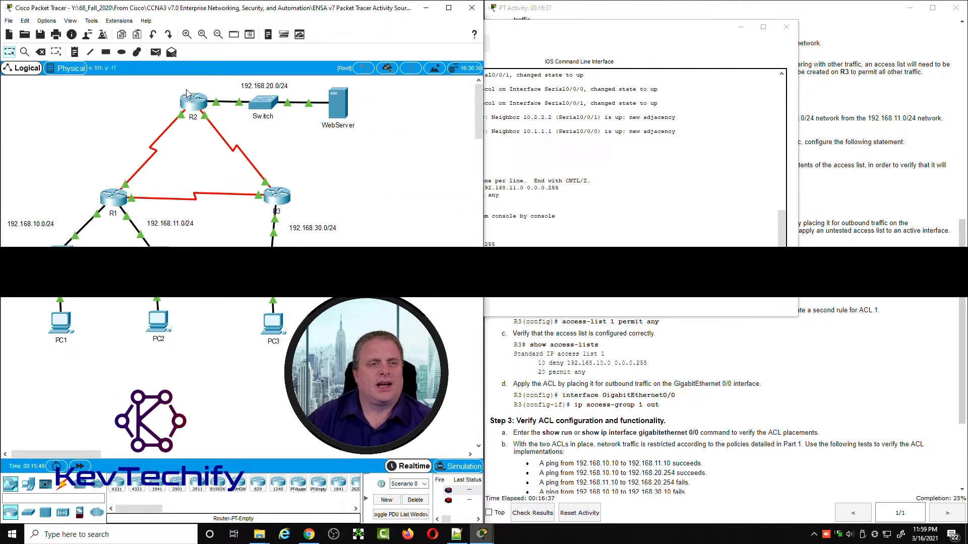
pyautogui.click(209, 110)
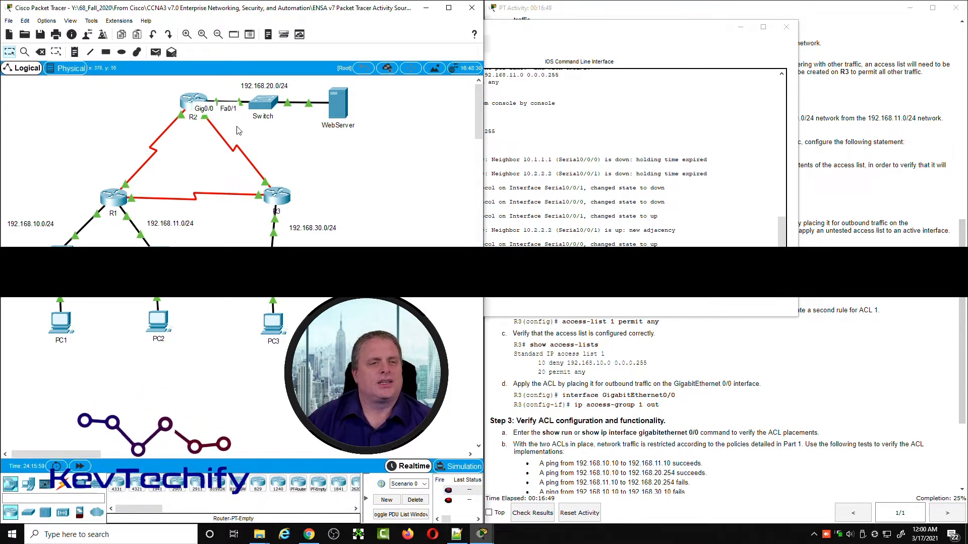
pyautogui.click(207, 112)
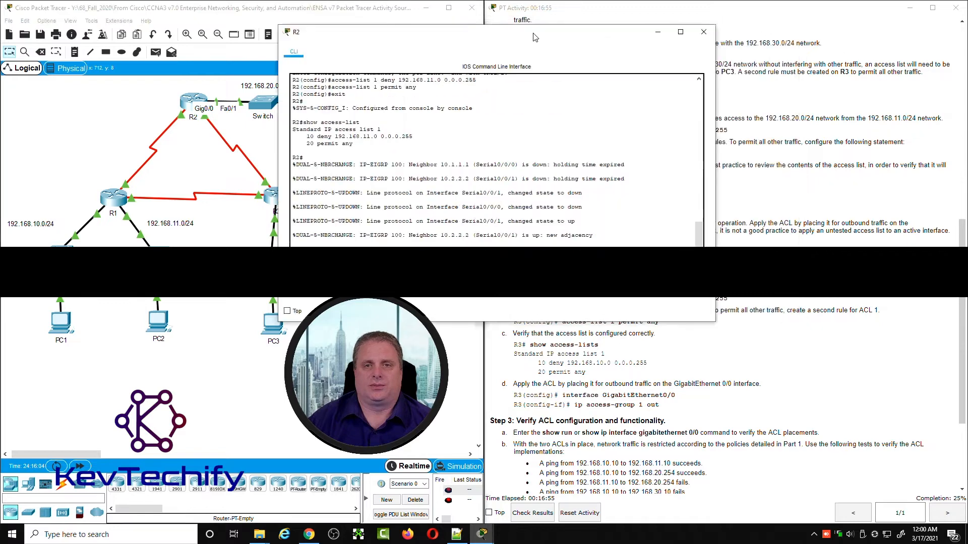
pyautogui.moveTo(535, 37); pyautogui.dragTo(293, 29)
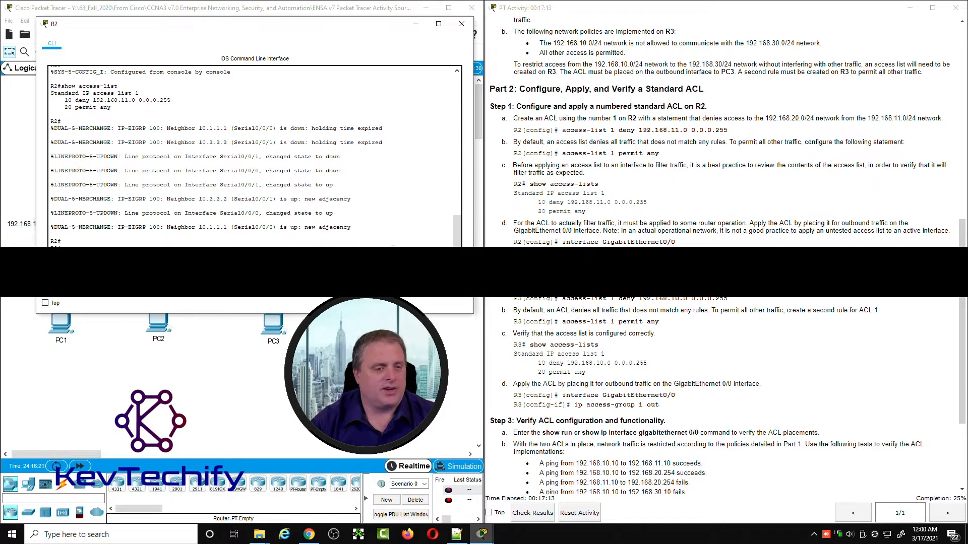
# Step: Enter global configuration mode on R2 with conf t and open its GigabitEthernet0/0 interface with int g0/0
pyautogui.press('Return')
pyautogui.press('Return')
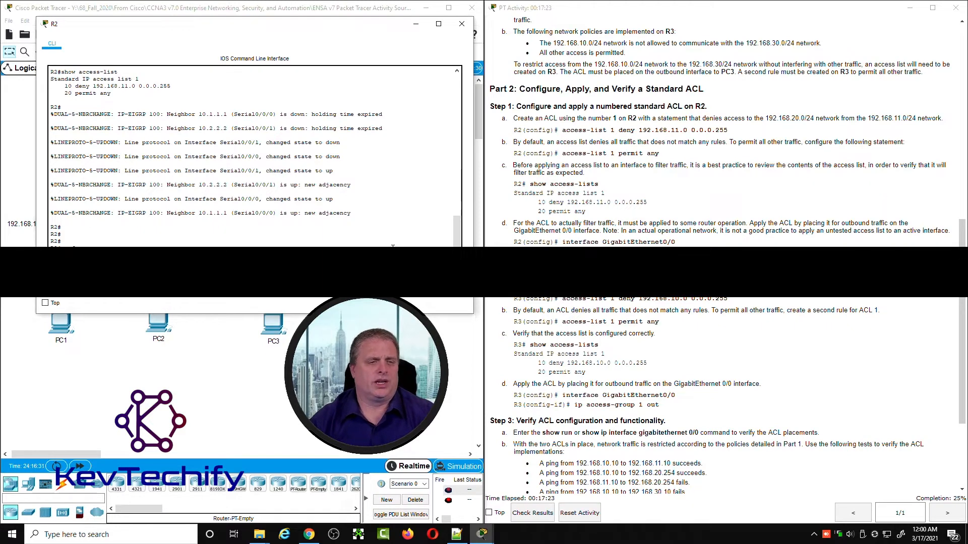
pyautogui.write('t')
pyautogui.press('Return')
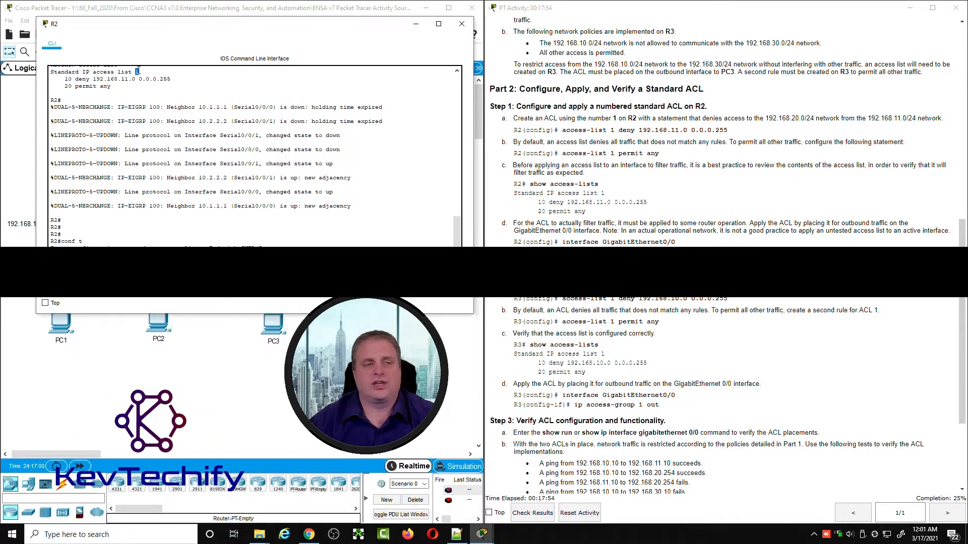
# Step: List the direction options with ip access-group 1 ? and apply ACL 1 to outbound traffic on R2's GigabitEthernet0/0 interface
pyautogui.doubleClick(137, 72)
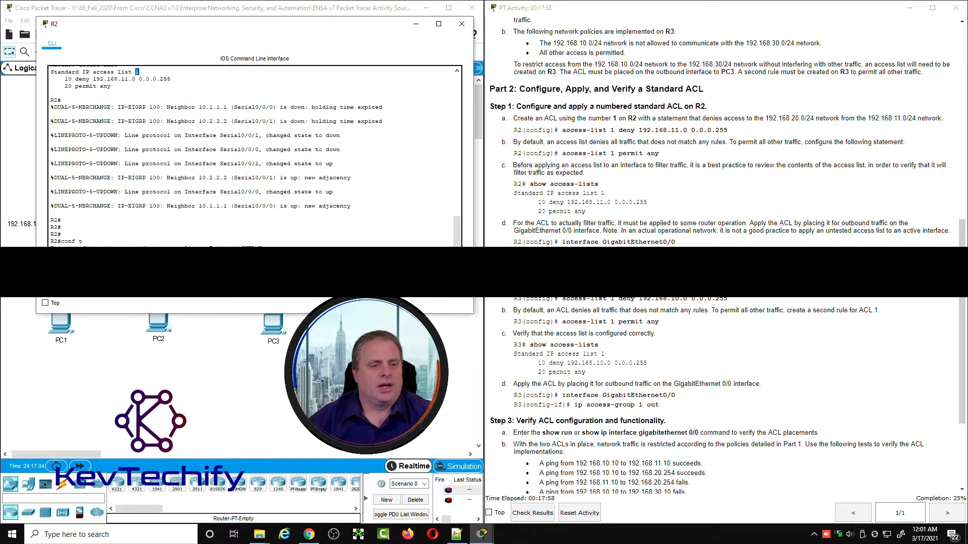
pyautogui.click(134, 263)
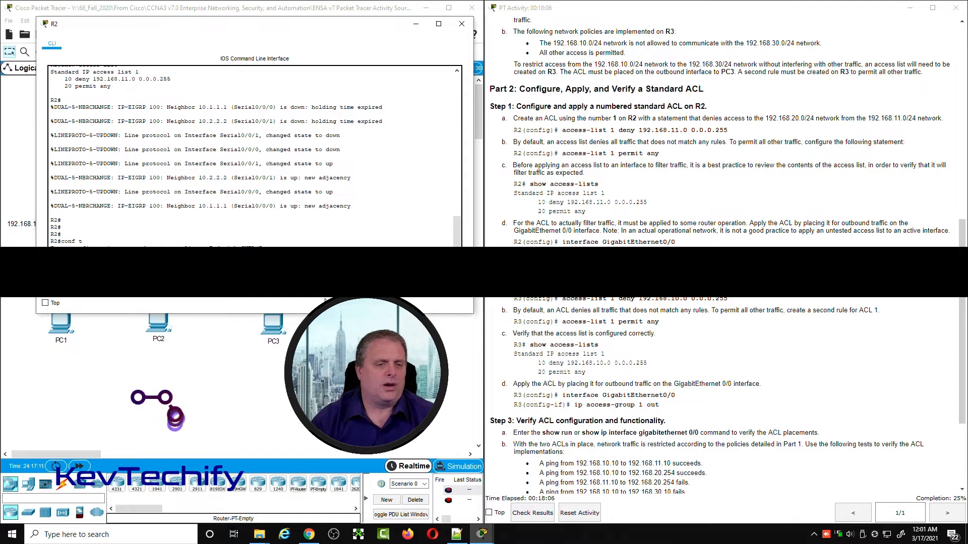
pyautogui.write('?')
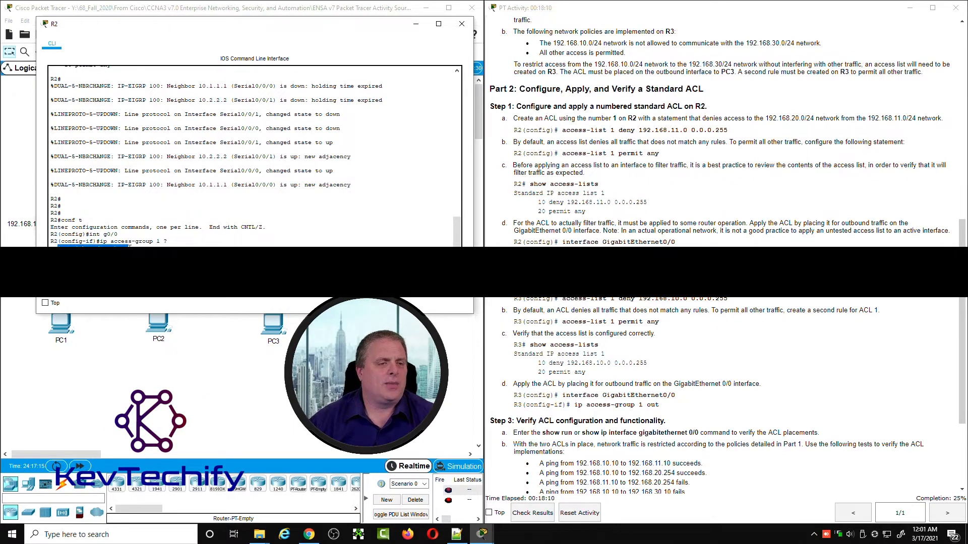
pyautogui.click(132, 255)
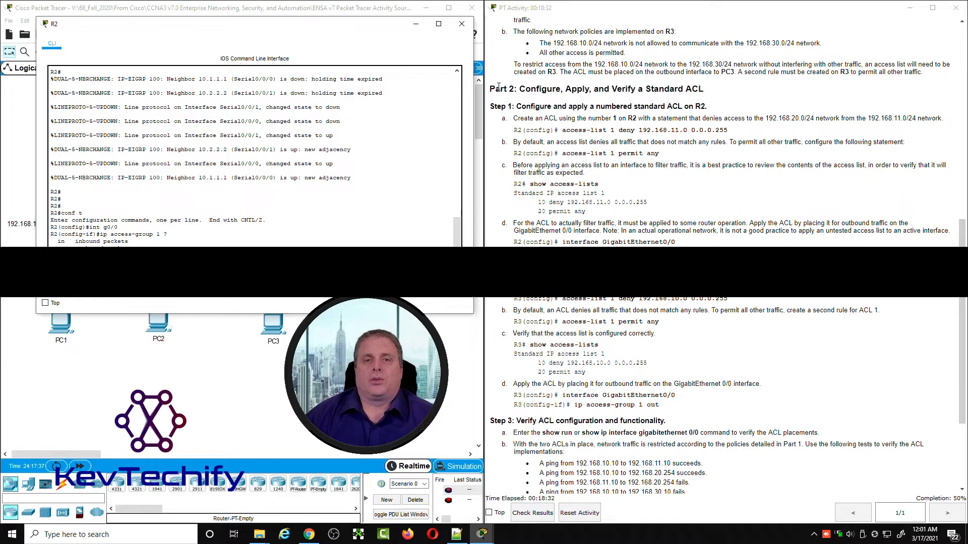
# Step: Read the Step 2 instructions for R3's numbered ACL, minimize R2's window, and examine R3, PC1's 192.168.10.0/24 network and PC3 in the topology
pyautogui.scroll(-3, 533, 146)
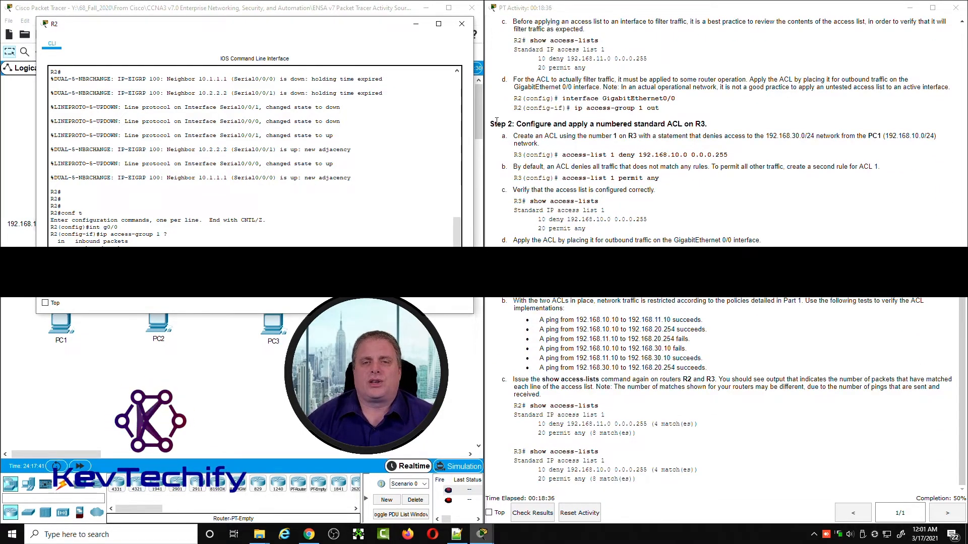
pyautogui.scroll(1, 504, 166)
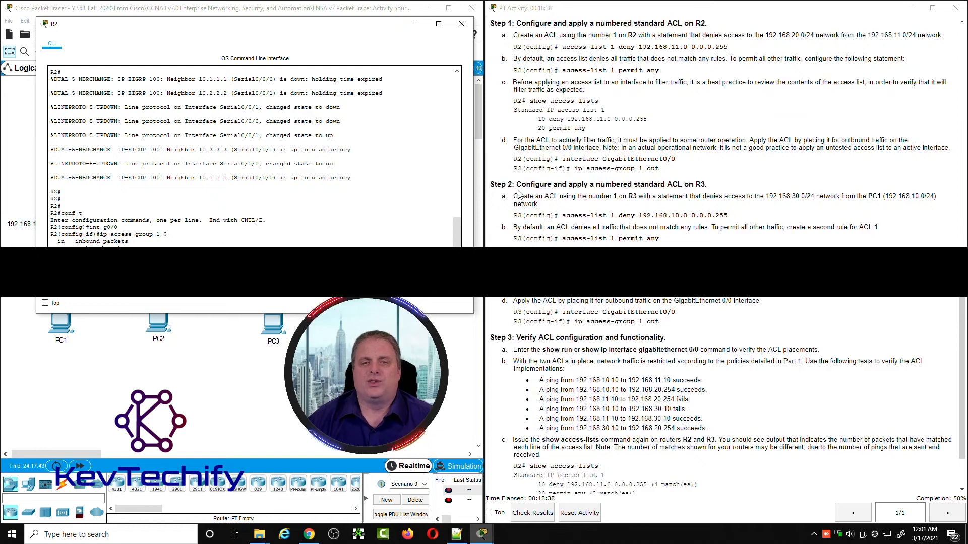
pyautogui.moveTo(516, 185); pyautogui.dragTo(702, 183)
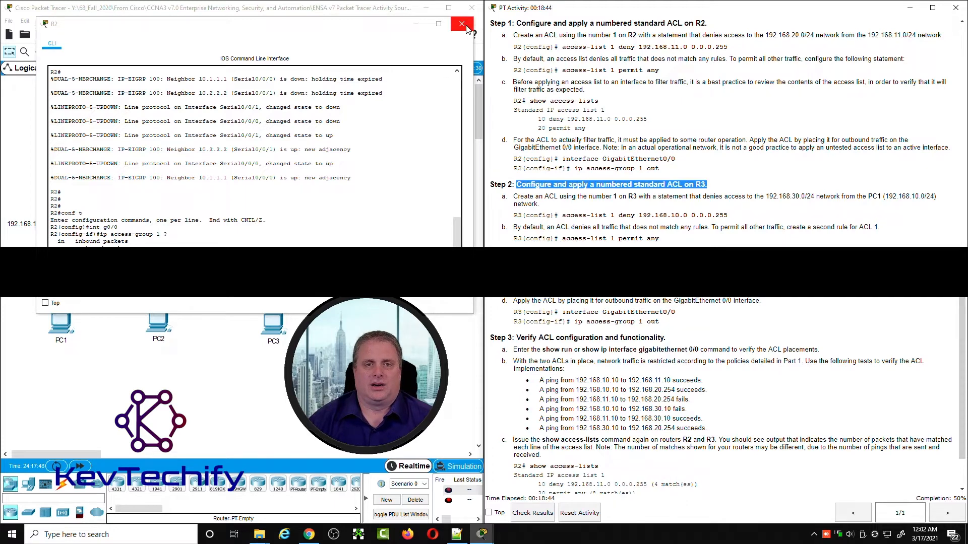
pyautogui.click(416, 24)
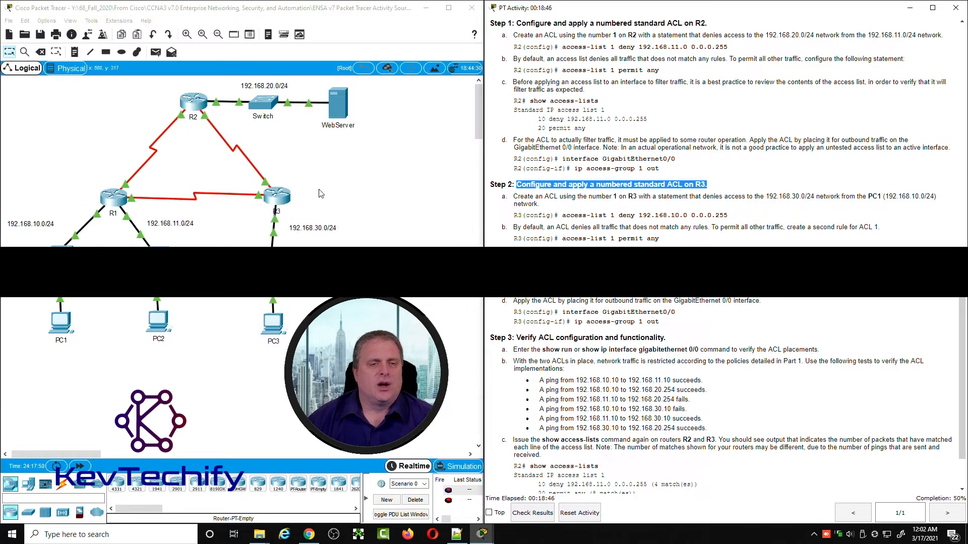
pyautogui.moveTo(305, 207)
pyautogui.mouseDown()
pyautogui.moveTo(254, 183)
pyautogui.moveTo(275, 182)
pyautogui.moveTo(245, 179)
pyautogui.moveTo(338, 205)
pyautogui.moveTo(296, 214)
pyautogui.mouseUp()
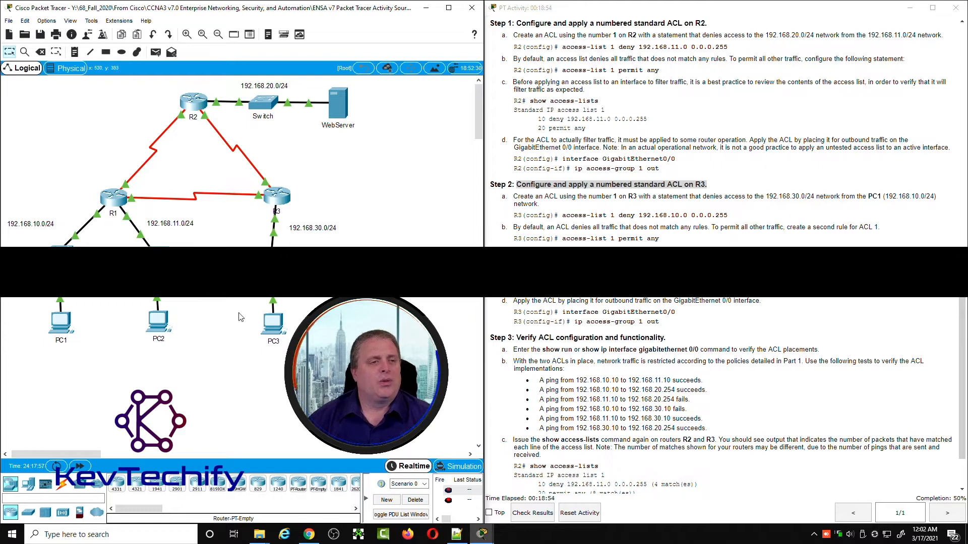
pyautogui.moveTo(105, 337); pyautogui.dragTo(17, 210)
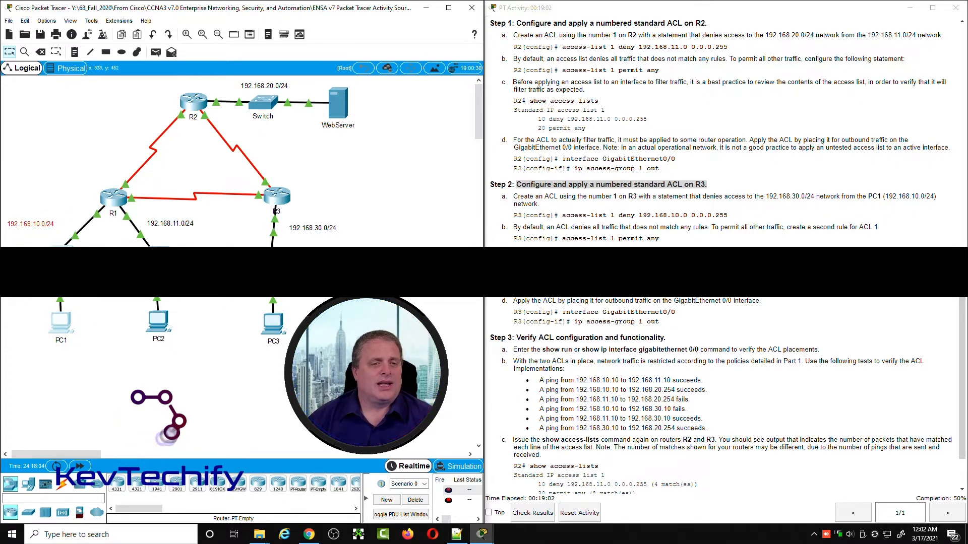
pyautogui.click(337, 363)
pyautogui.moveTo(318, 349); pyautogui.dragTo(295, 315)
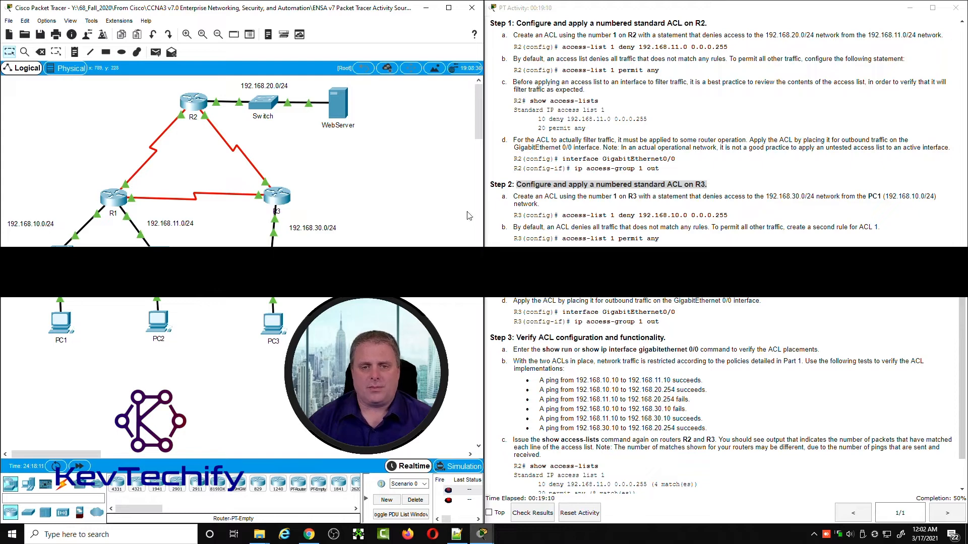
# Step: Open R3's command line and move and widen its window beside the instructions
pyautogui.click(277, 211)
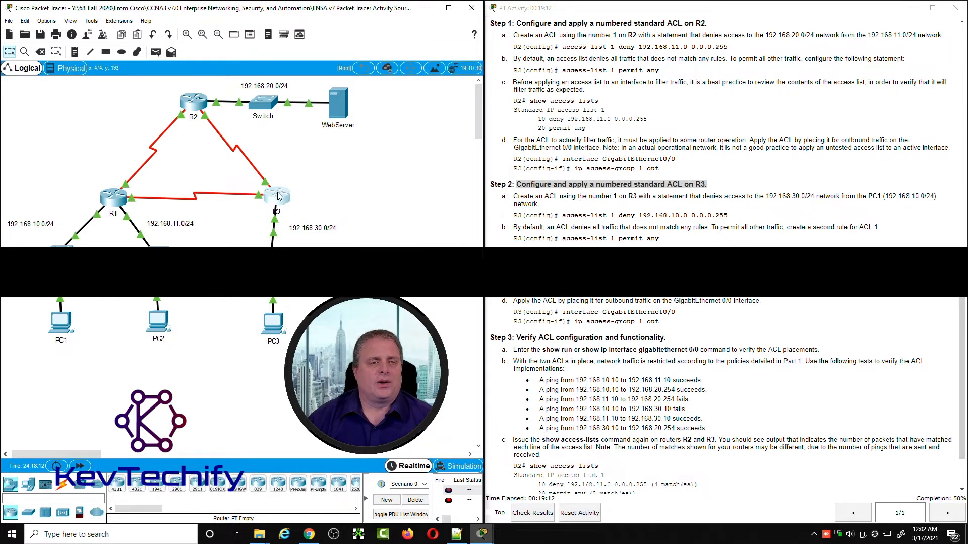
pyautogui.moveTo(474, 120); pyautogui.dragTo(169, 26)
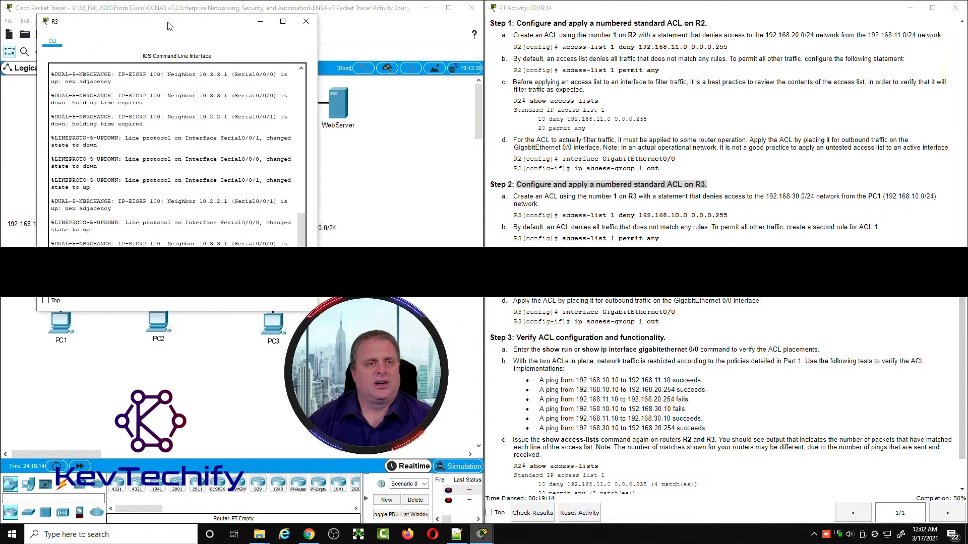
pyautogui.moveTo(319, 194); pyautogui.dragTo(487, 194)
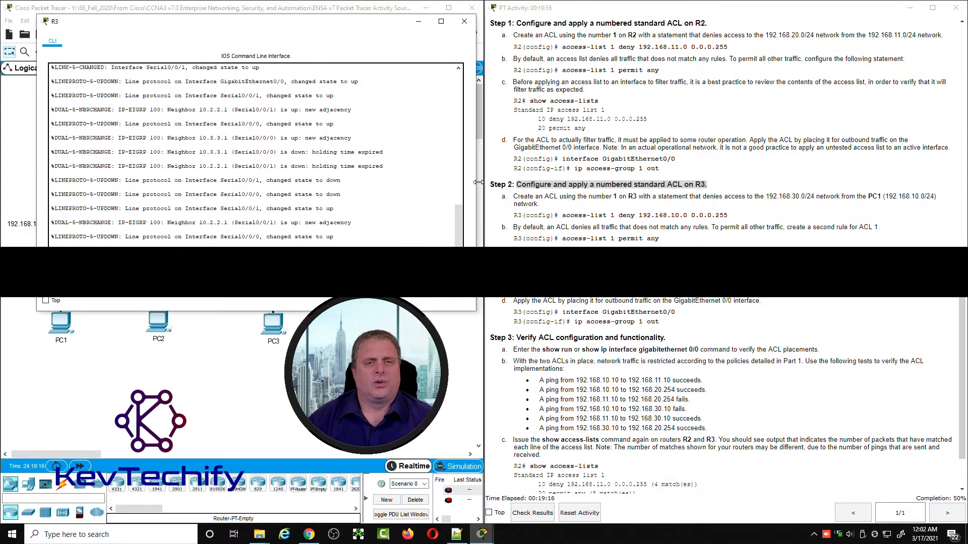
pyautogui.moveTo(348, 28); pyautogui.dragTo(329, 28)
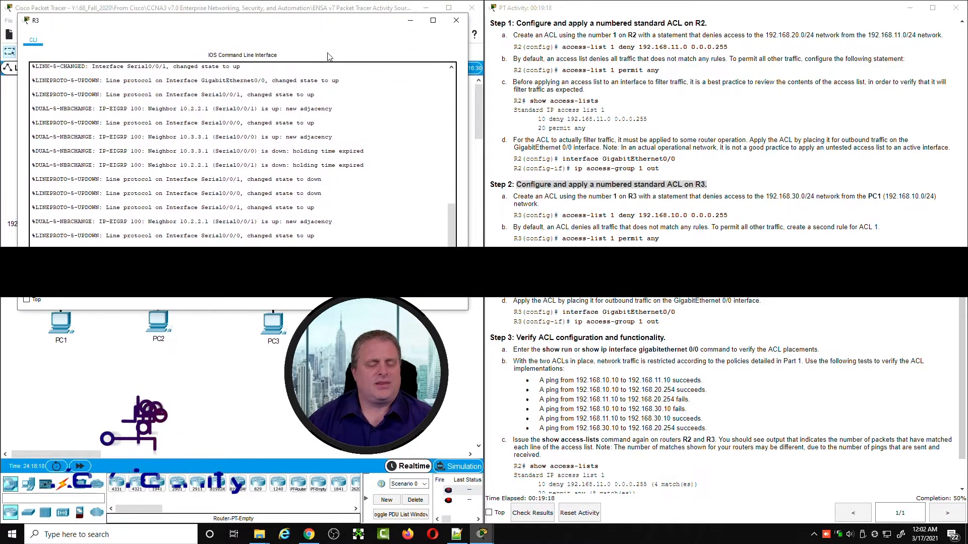
# Step: Enter privileged mode on R3 with enable, and its global configuration mode with conf t
pyautogui.press('Return')
pyautogui.press('Return')
pyautogui.press('Return')
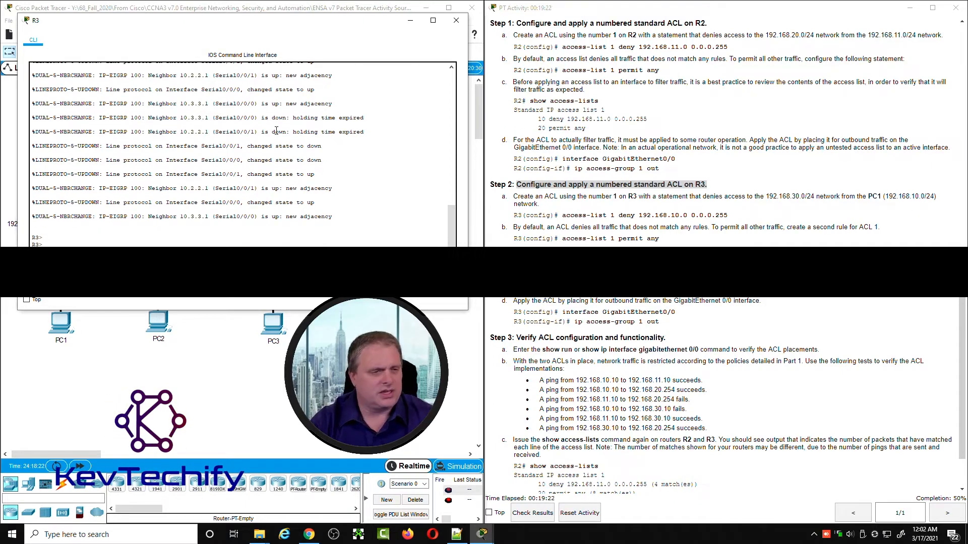
pyautogui.press('Return')
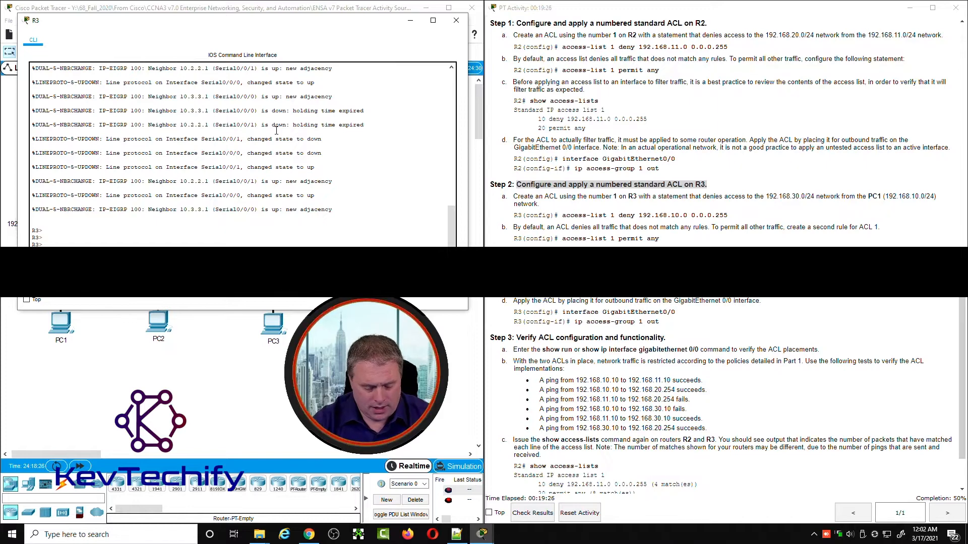
pyautogui.write('conf t')
pyautogui.press('Return')
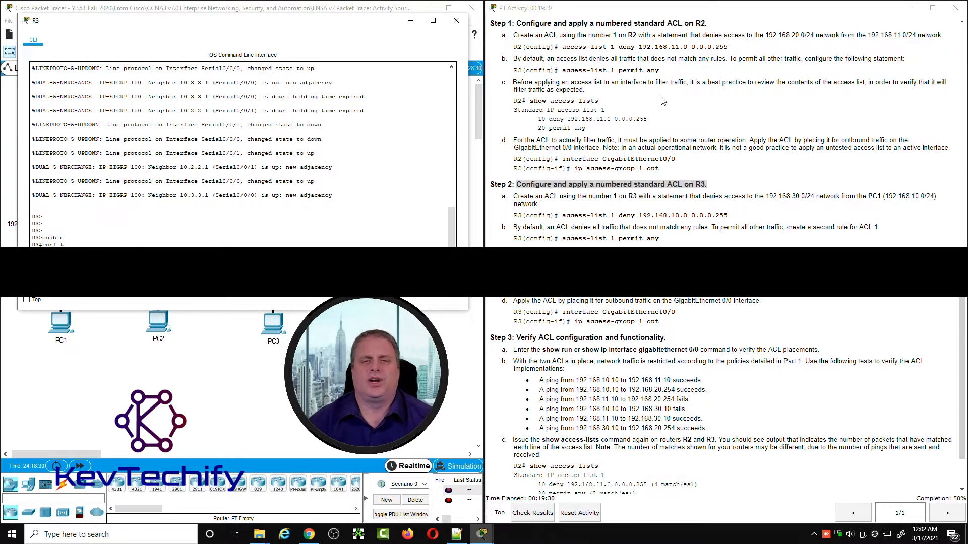
# Step: Read Step 2a about R3's ACL number, the protected 192.168.30.0/24 network and the denied PC1 network 192.168.10.0/24
pyautogui.click(518, 200)
pyautogui.moveTo(515, 197); pyautogui.dragTo(638, 196)
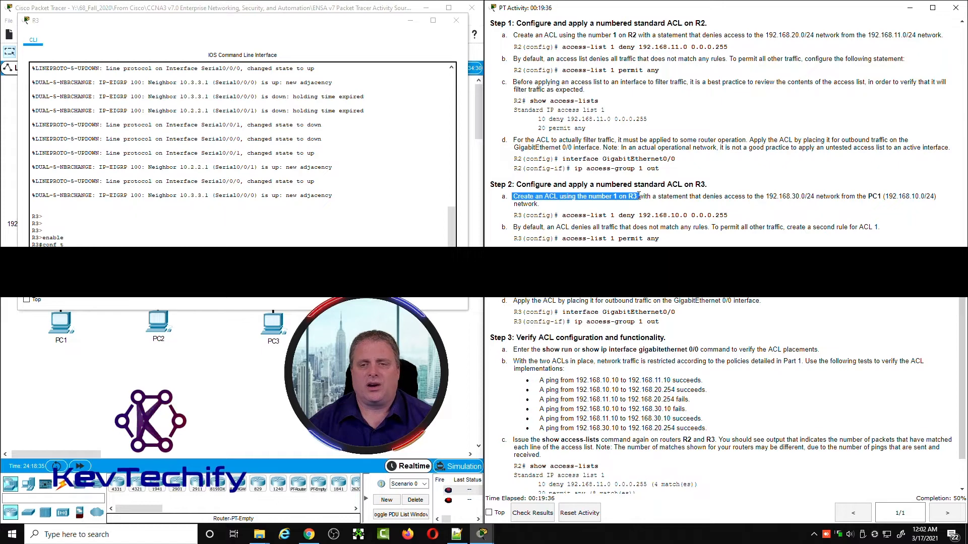
pyautogui.click(615, 196)
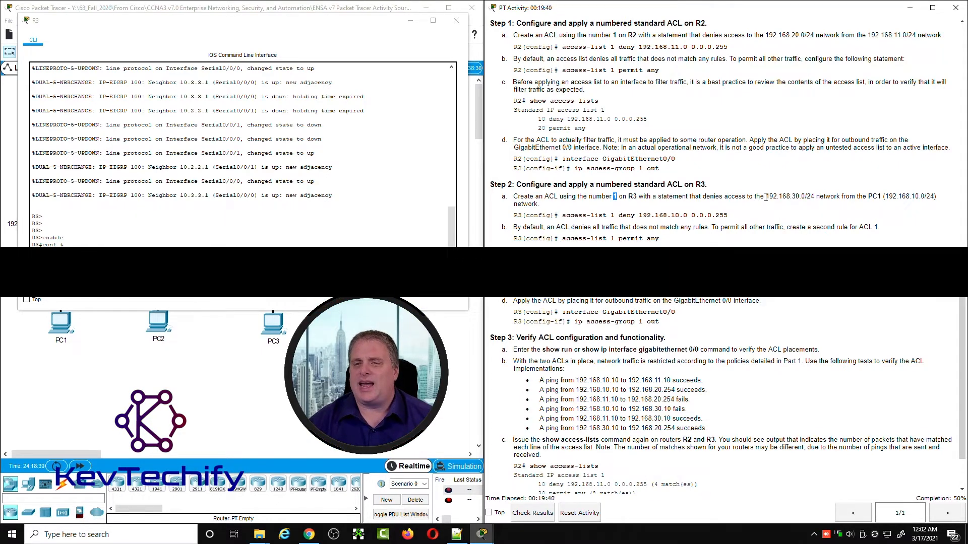
pyautogui.moveTo(767, 197); pyautogui.dragTo(799, 195)
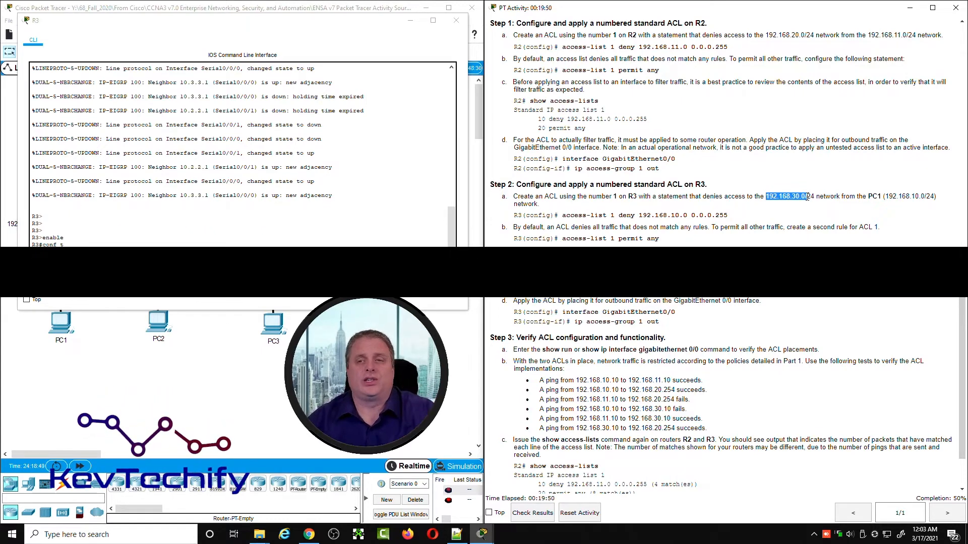
pyautogui.click(751, 196)
pyautogui.moveTo(769, 196); pyautogui.dragTo(920, 196)
pyautogui.click(912, 198)
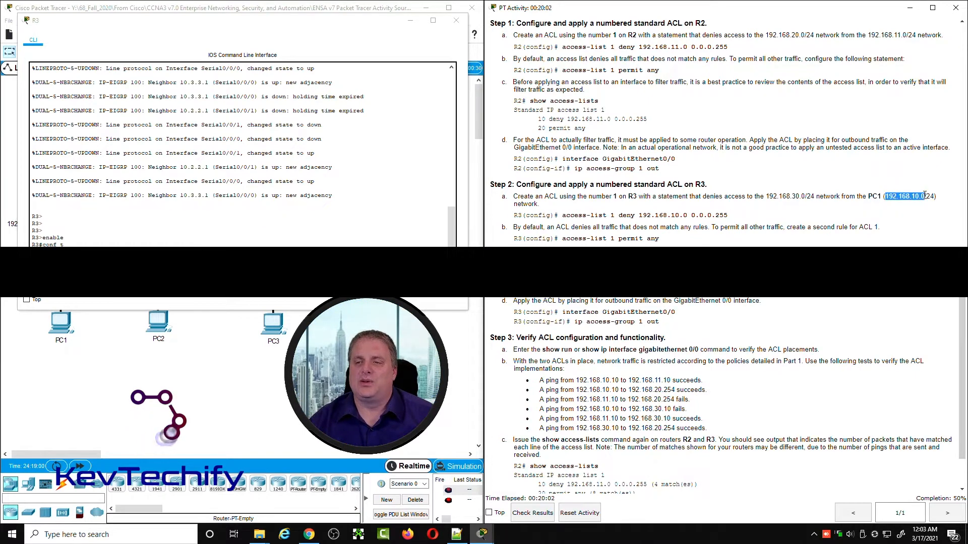
pyautogui.click(926, 196)
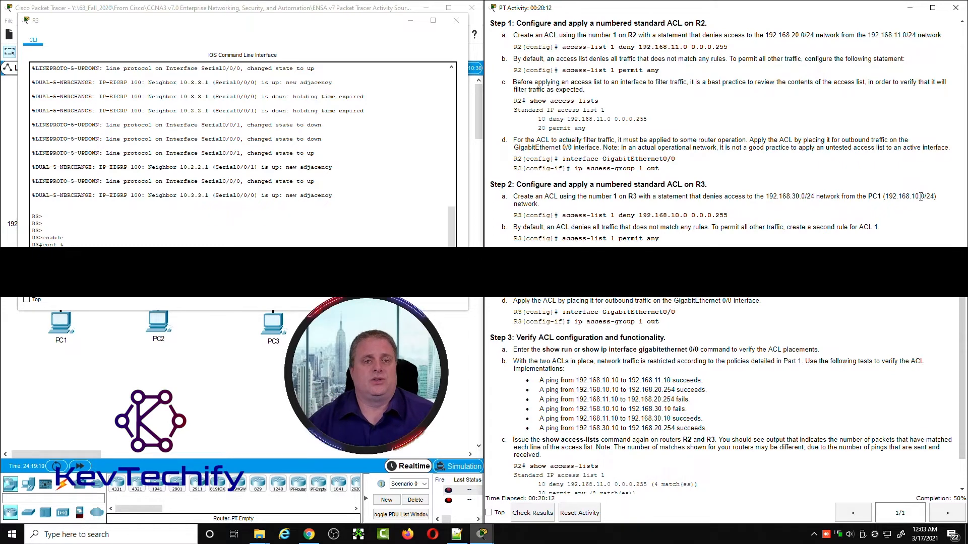
# Step: Create ACL 1 on R3 with access-list 1 deny 192.168.10.0 0.0.0.255 and access-list 1 permit any
pyautogui.click(116, 271)
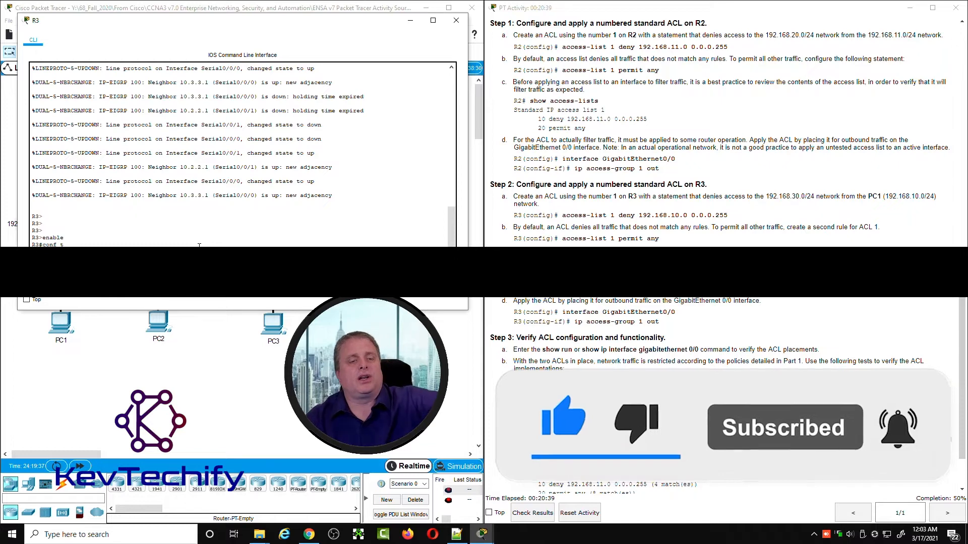
pyautogui.press('Return')
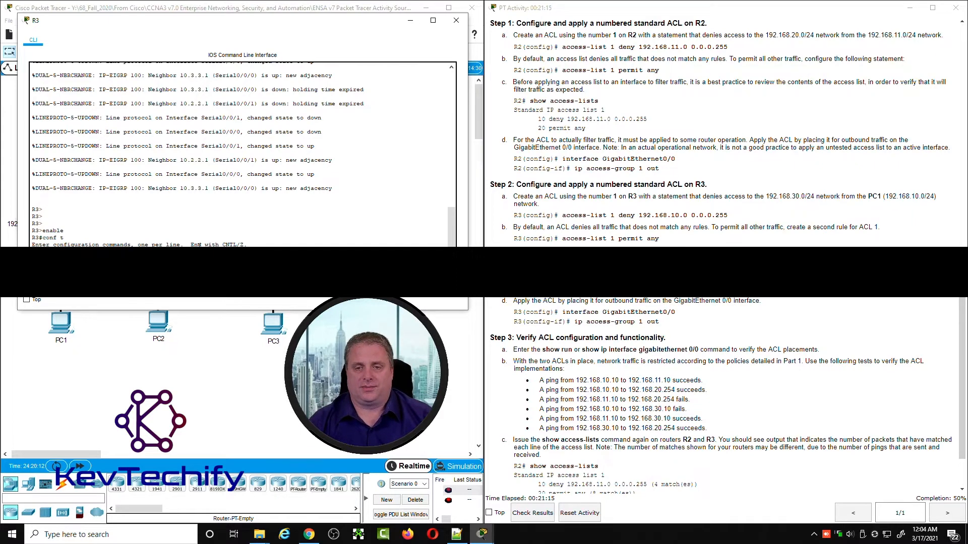
pyautogui.write('access-list 1 deny 192.168.10.0 0.0.0.255 access-liat 1 permit any')
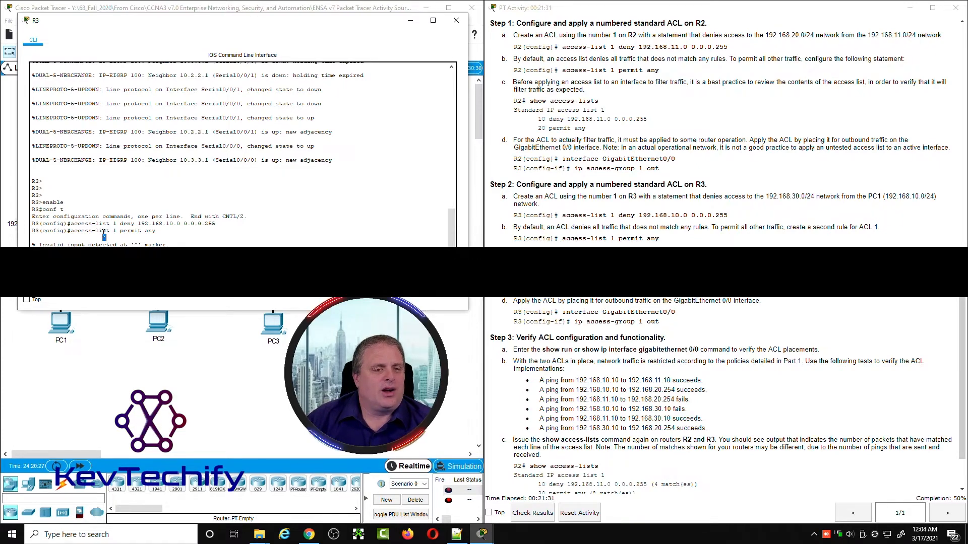
pyautogui.moveTo(103, 232); pyautogui.dragTo(106, 231)
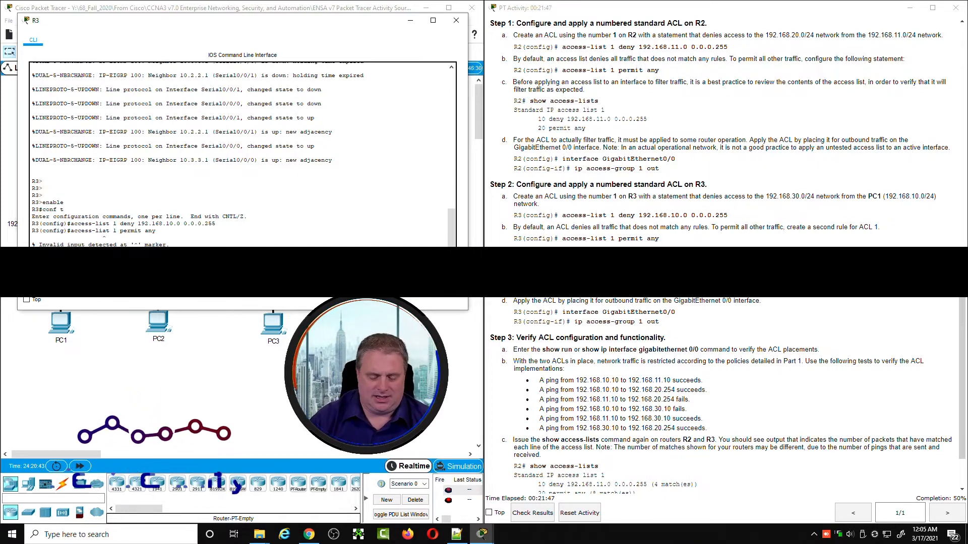
pyautogui.press('Return')
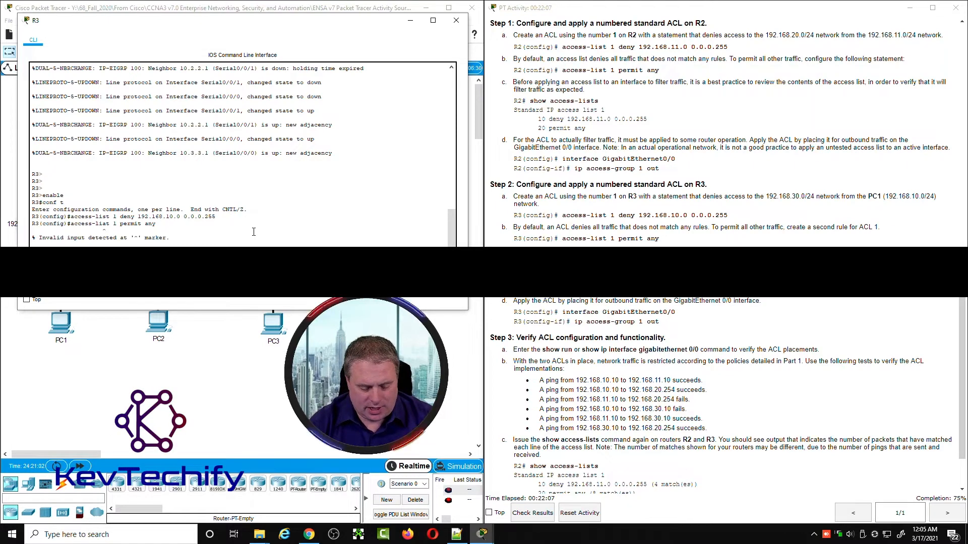
# Step: Exit R3's global configuration mode and review both statements of ACL 1 with show access-list
pyautogui.press('Return')
pyautogui.write('exit')
pyautogui.press('Return')
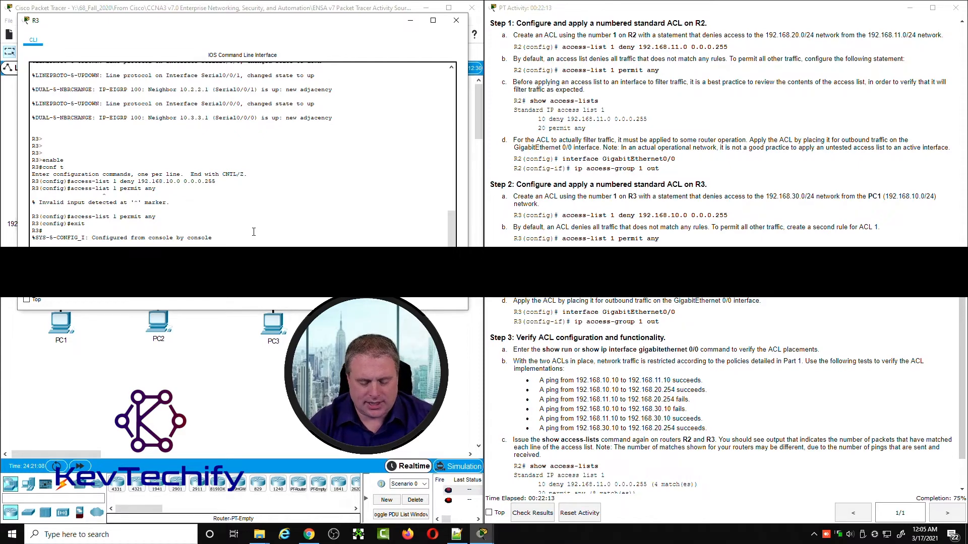
pyautogui.press('Return')
pyautogui.write('show access-list')
pyautogui.press('Return')
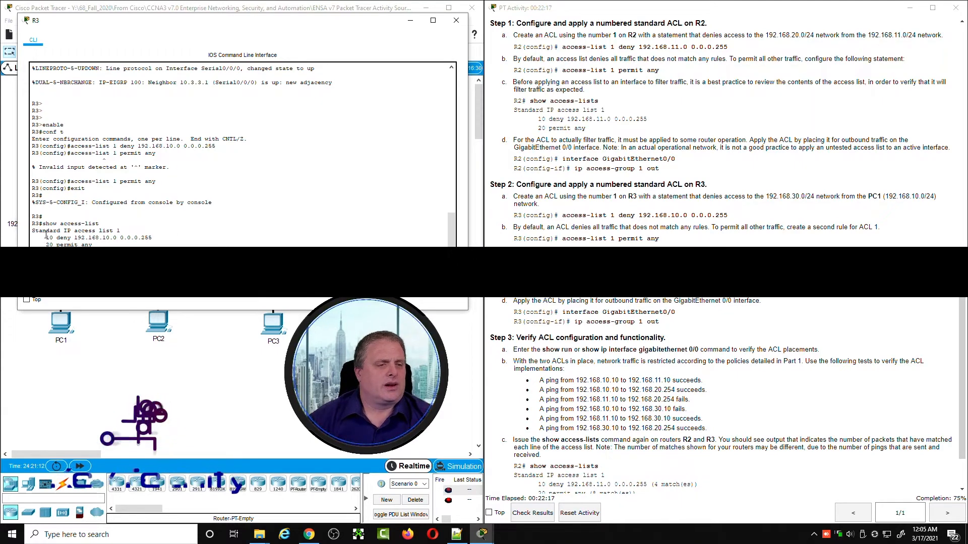
pyautogui.doubleClick(120, 230)
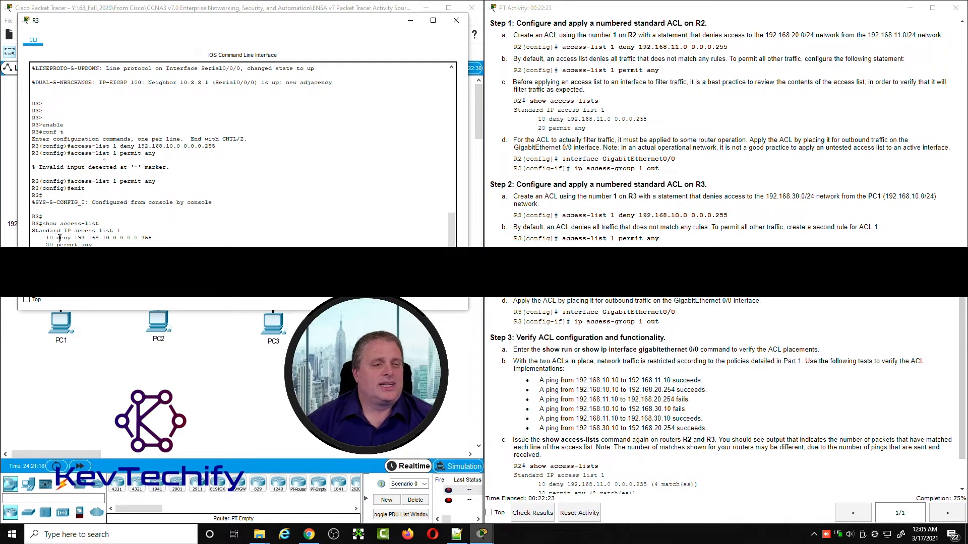
pyautogui.moveTo(59, 238); pyautogui.dragTo(156, 237)
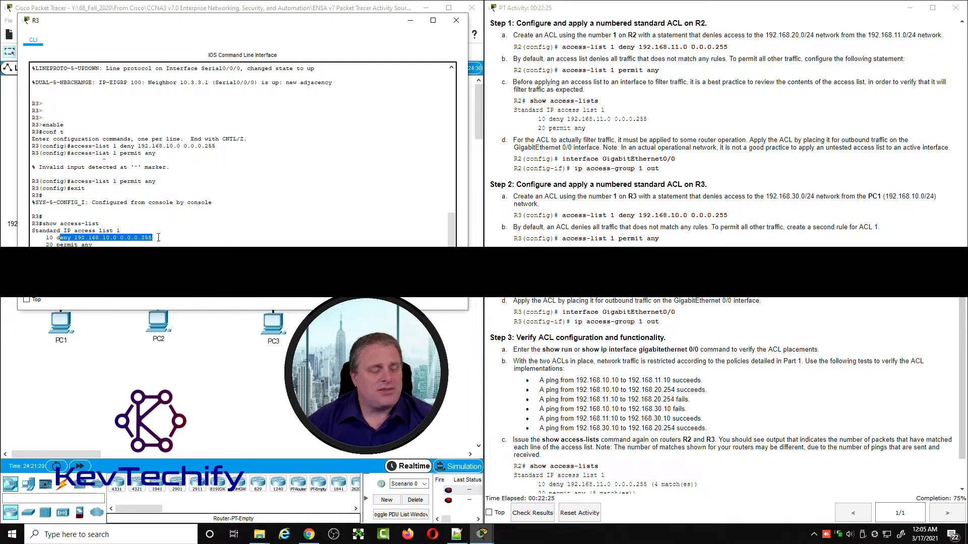
pyautogui.moveTo(46, 244); pyautogui.dragTo(102, 244)
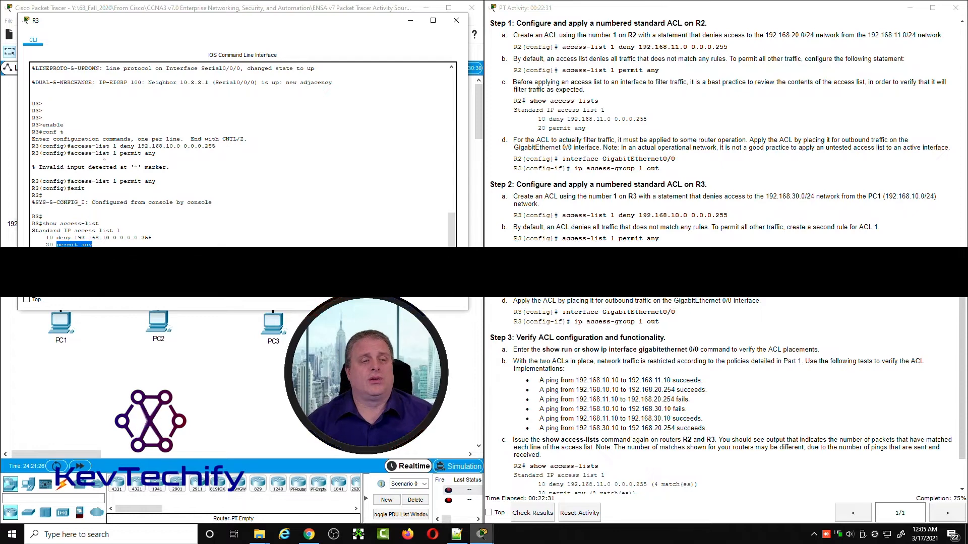
pyautogui.click(167, 236)
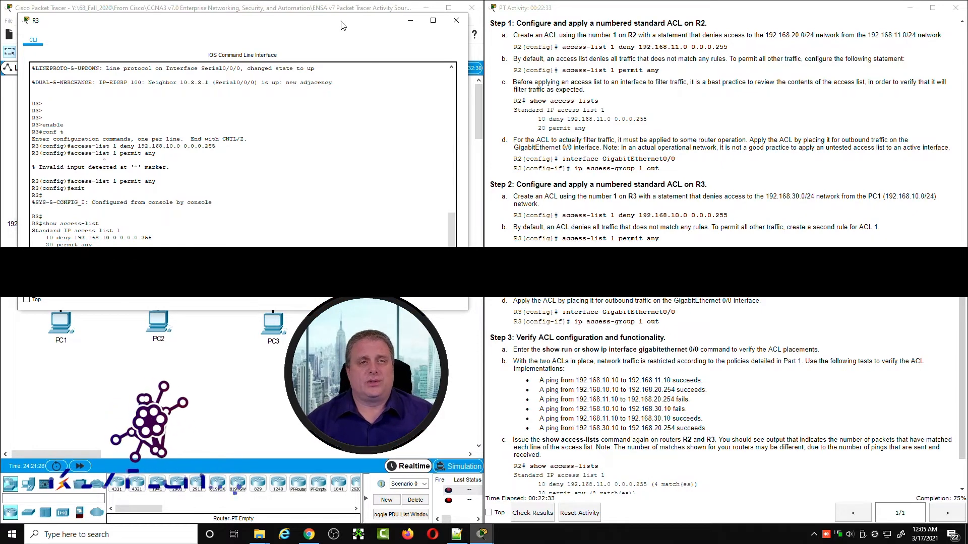
# Step: Check R3's port toward 192.168.30.0/24 in the topology and apply ACL 1 outbound with conf t, int g0/0 and ip access-group 1 out
pyautogui.moveTo(343, 26); pyautogui.dragTo(811, 21)
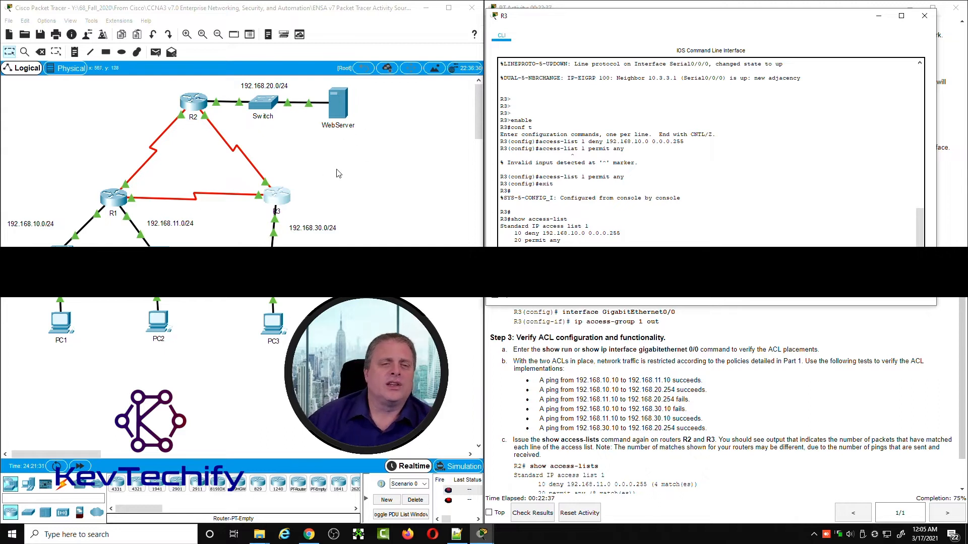
pyautogui.click(323, 160)
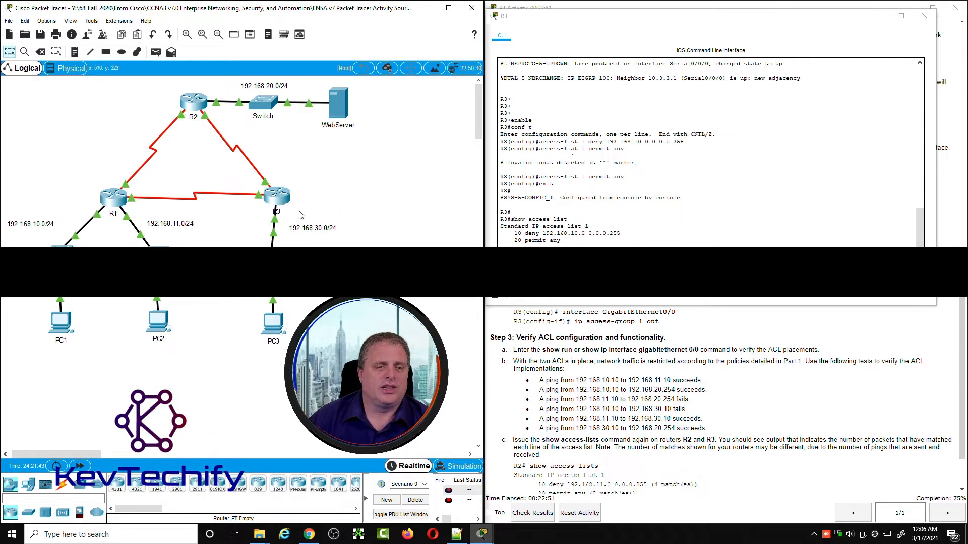
pyautogui.moveTo(276, 225)
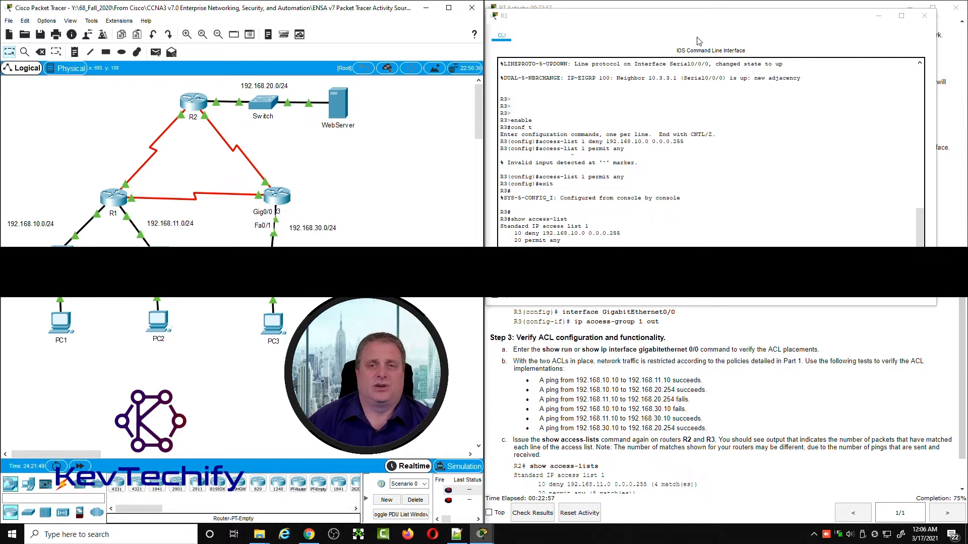
pyautogui.click(558, 233)
pyautogui.write('conf t')
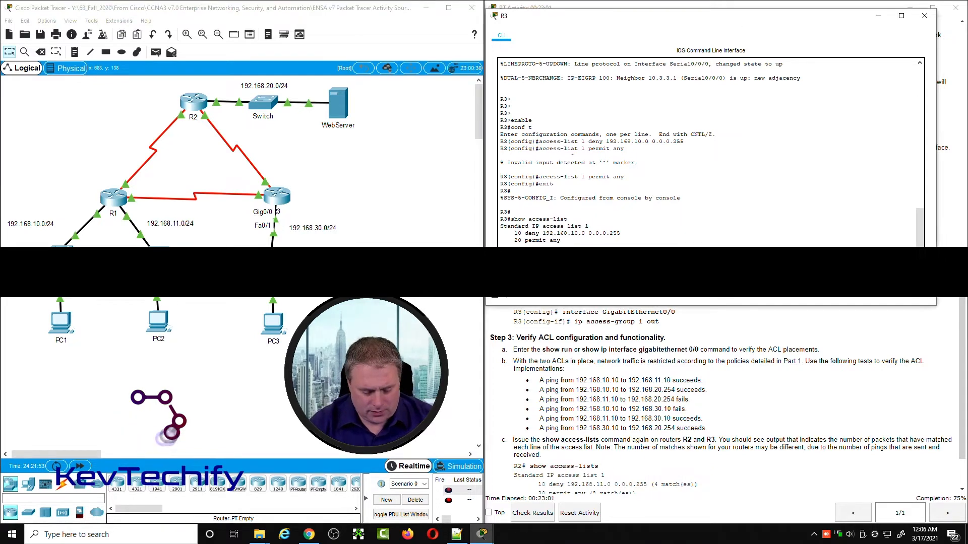
pyautogui.press('Return')
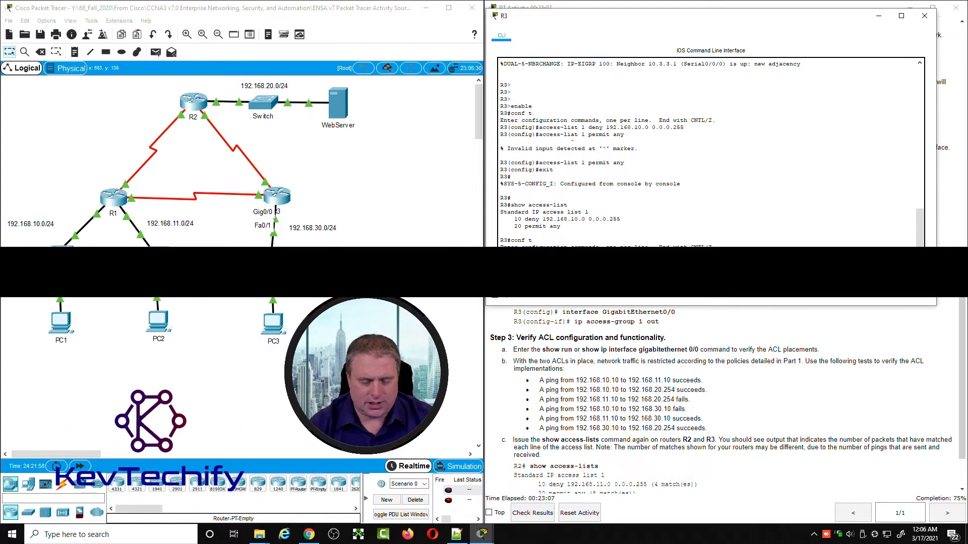
pyautogui.press('Return')
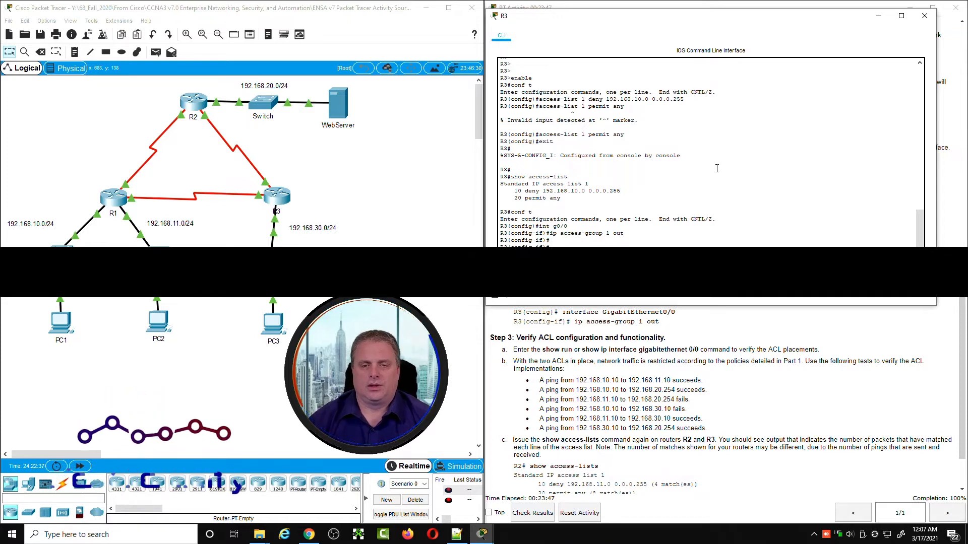
# Step: Move R3's window off the instructions, read the rest of Steps 2 and 3, and minimize R3's window
pyautogui.moveTo(784, 22); pyautogui.dragTo(323, 23)
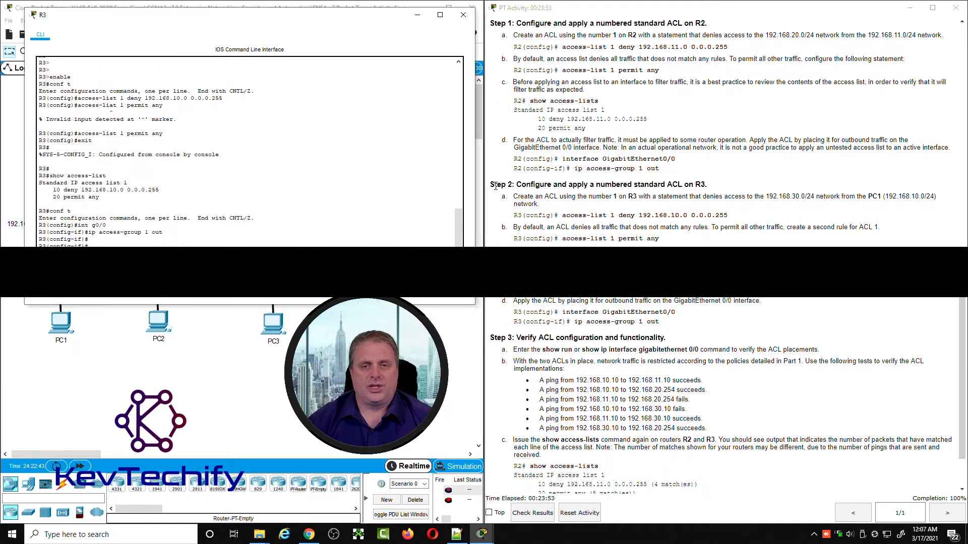
pyautogui.scroll(-3, 549, 204)
pyautogui.click(566, 228)
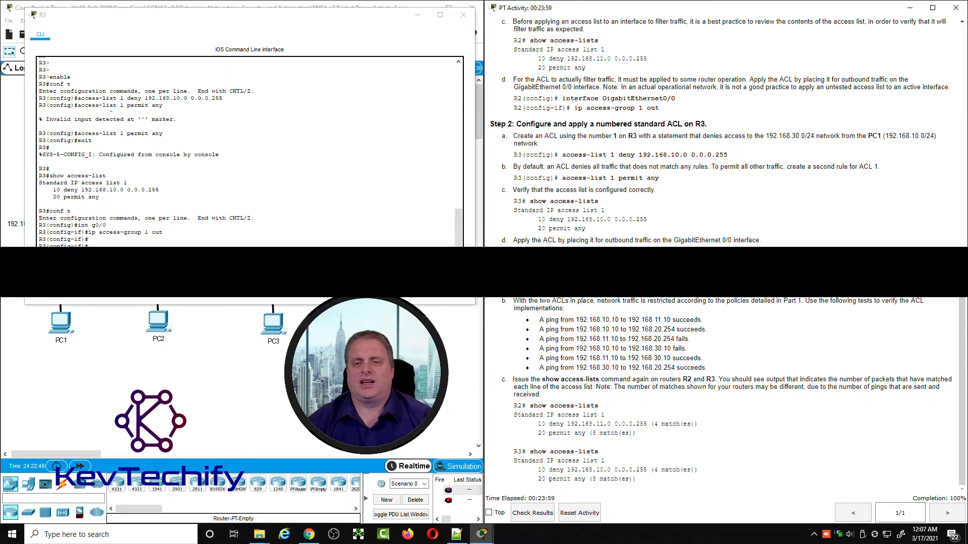
pyautogui.click(418, 15)
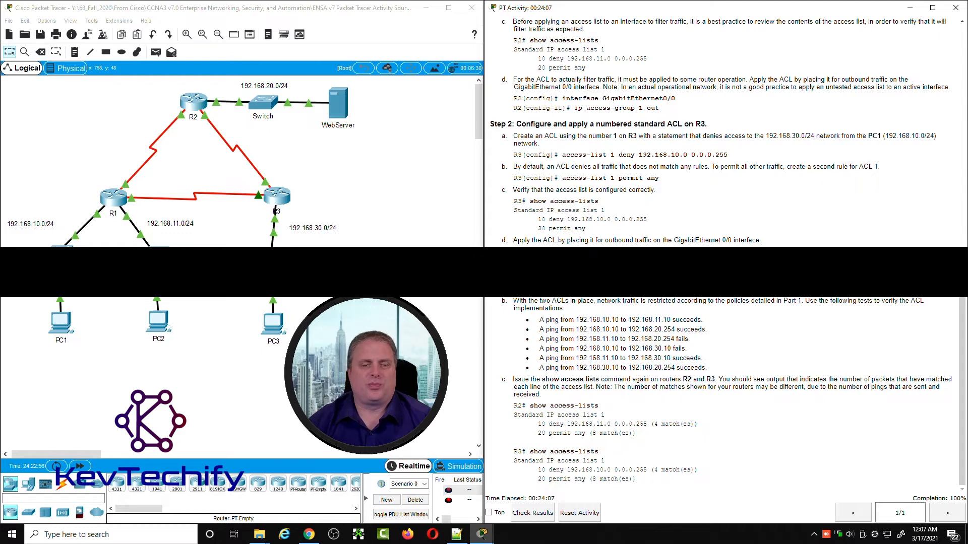
# Step: Return R2 to privileged mode, display its running configuration with sho run, and examine the access-group line under GigabitEthernet0/0
pyautogui.click(194, 102)
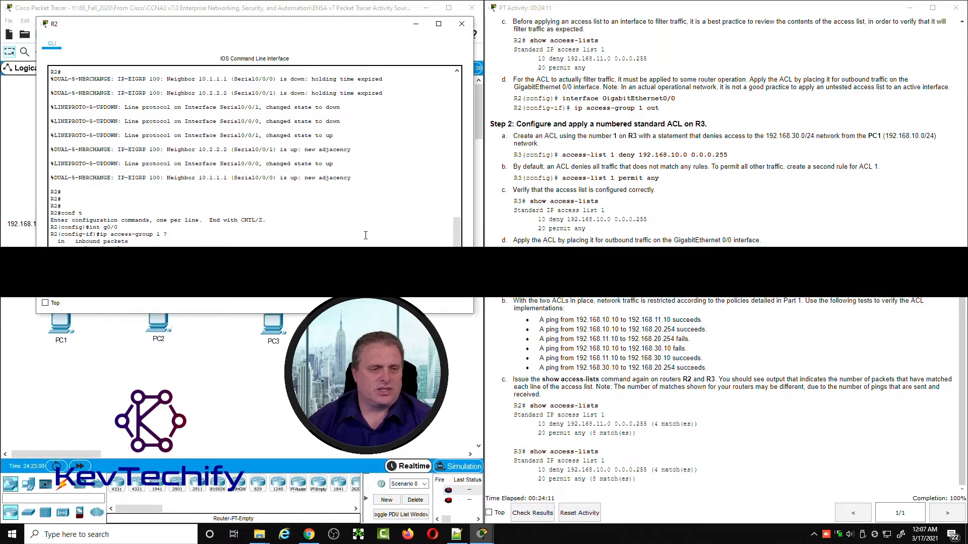
pyautogui.click(462, 23)
pyautogui.click(194, 102)
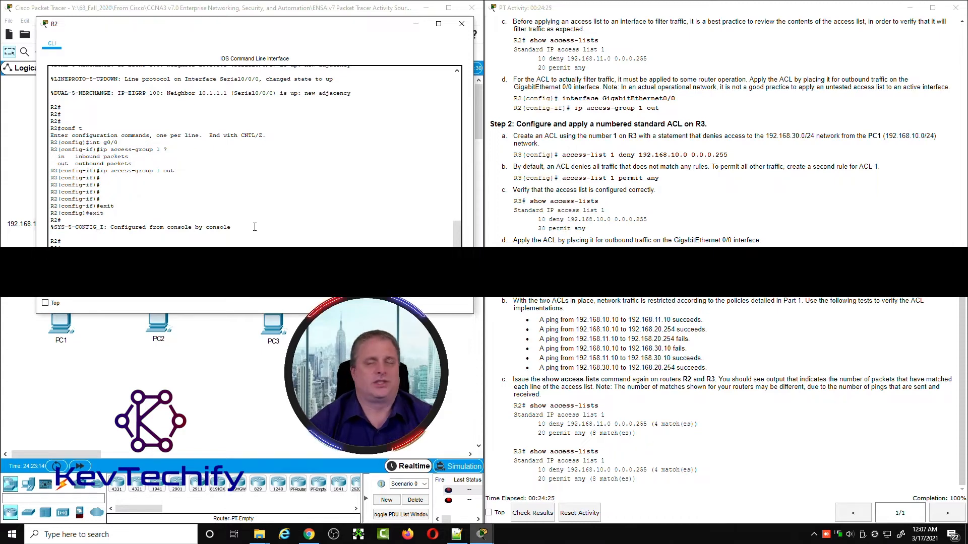
pyautogui.write('sho run')
pyautogui.press('Return')
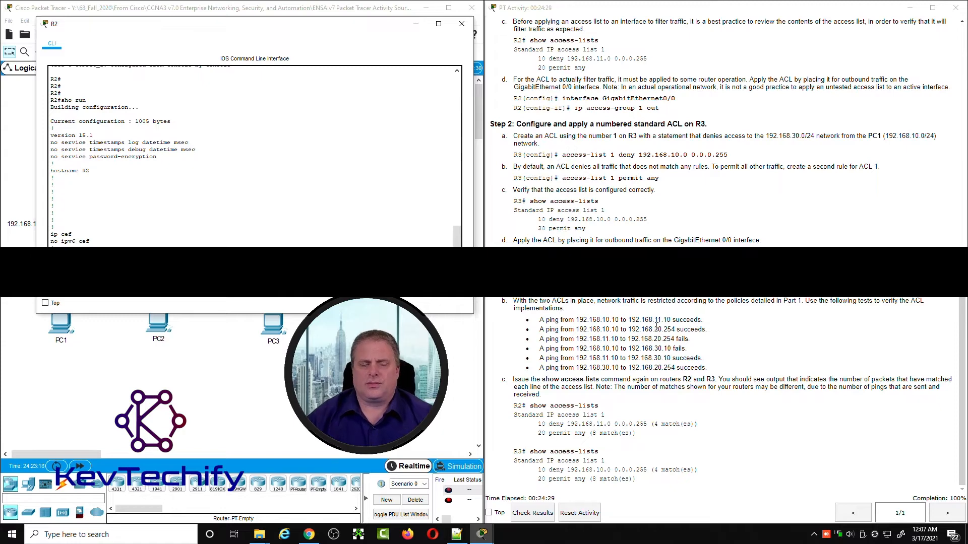
pyautogui.press('space')
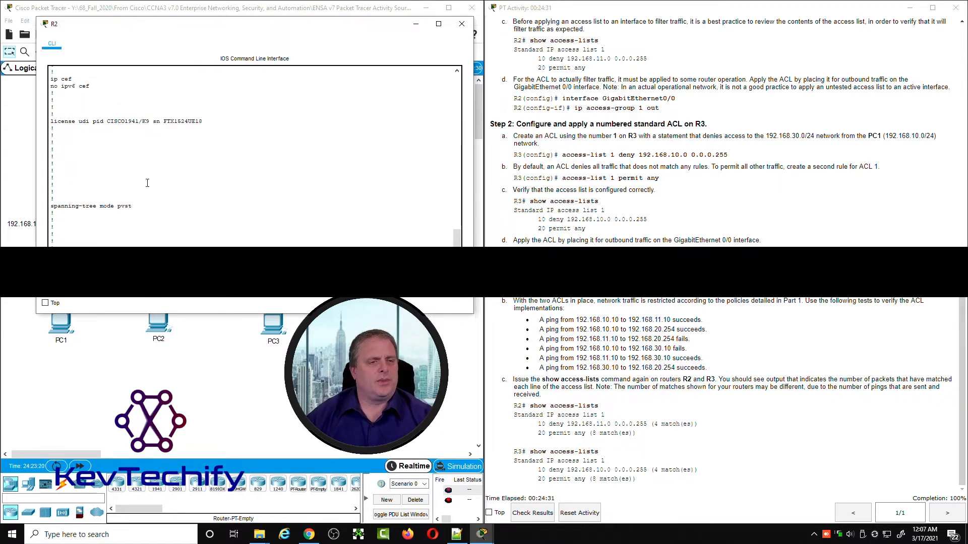
pyautogui.press('space')
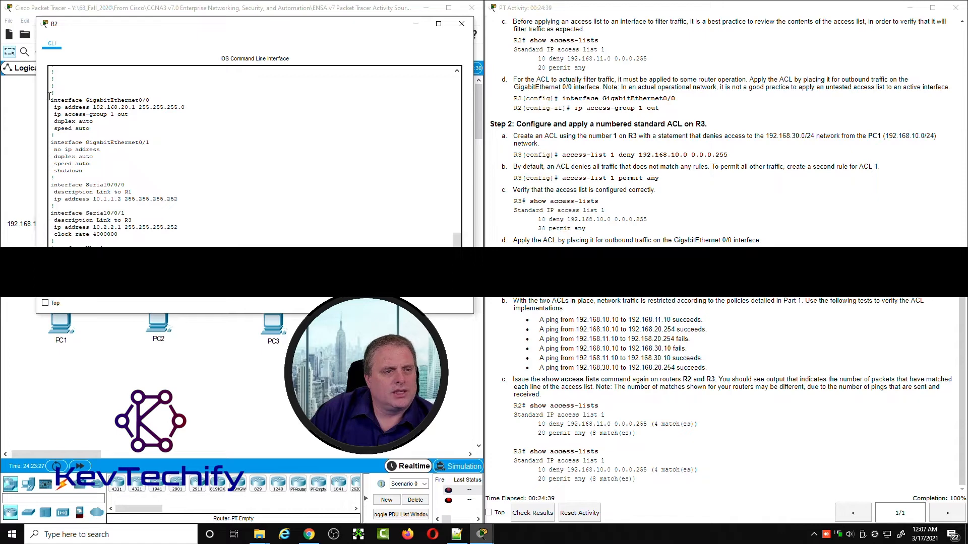
pyautogui.moveTo(51, 100); pyautogui.dragTo(139, 97)
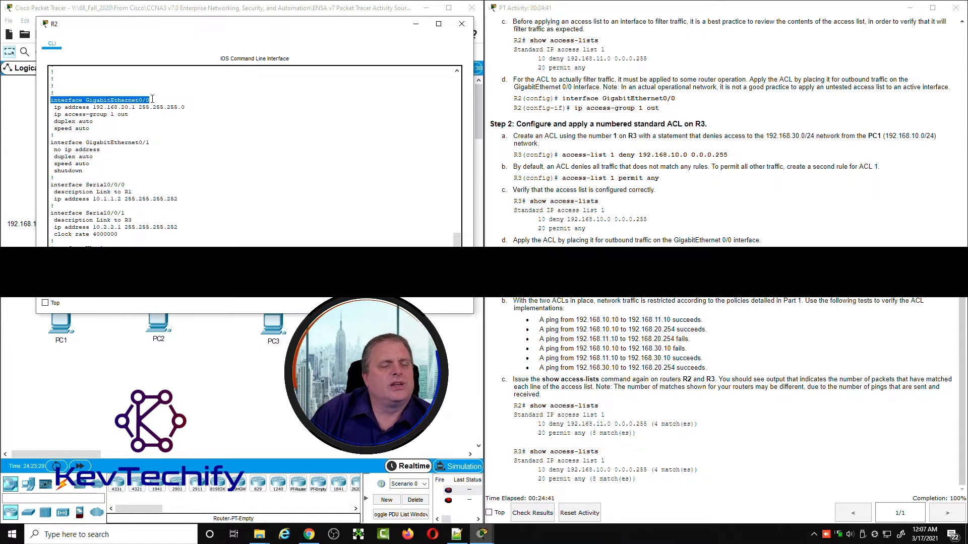
pyautogui.moveTo(54, 115); pyautogui.dragTo(130, 114)
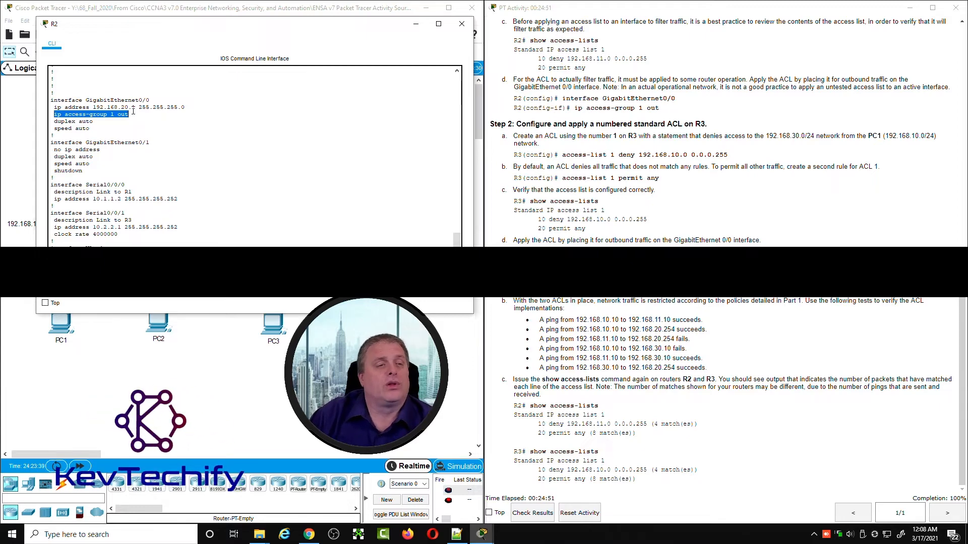
# Step: Examine the deny and permit statements of access list 1 in R2's running configuration and minimize R2's window
pyautogui.scroll(-7, 198, 174)
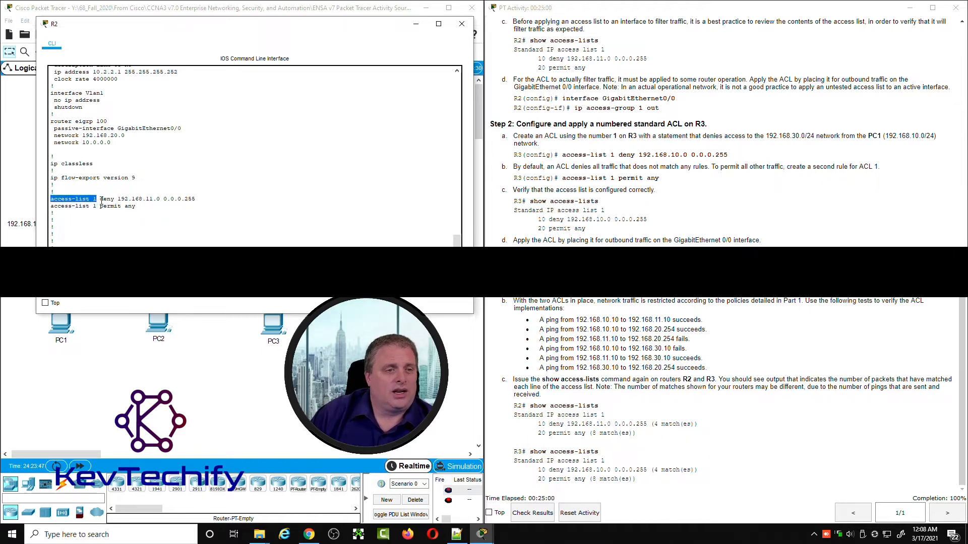
pyautogui.moveTo(100, 200); pyautogui.dragTo(206, 200)
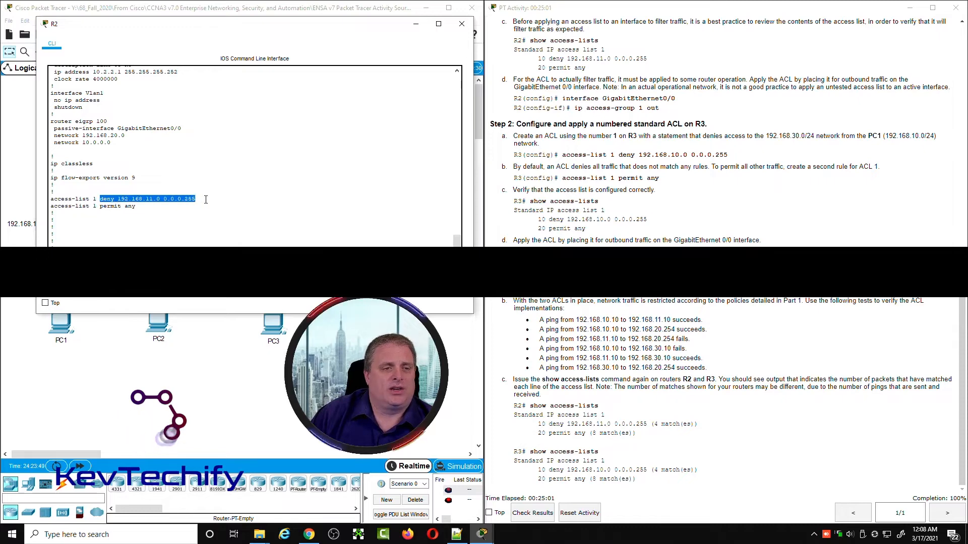
pyautogui.moveTo(51, 200); pyautogui.dragTo(196, 198)
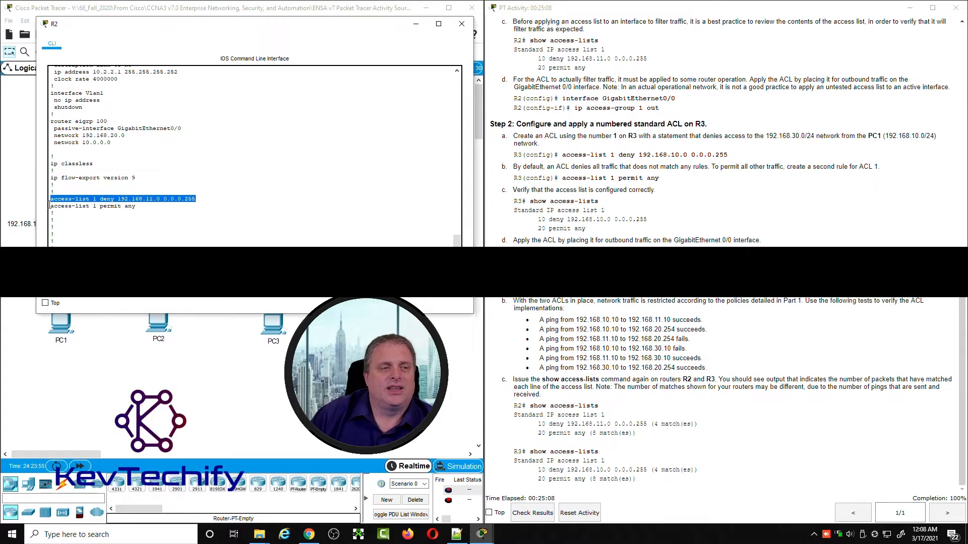
pyautogui.moveTo(50, 206); pyautogui.dragTo(137, 206)
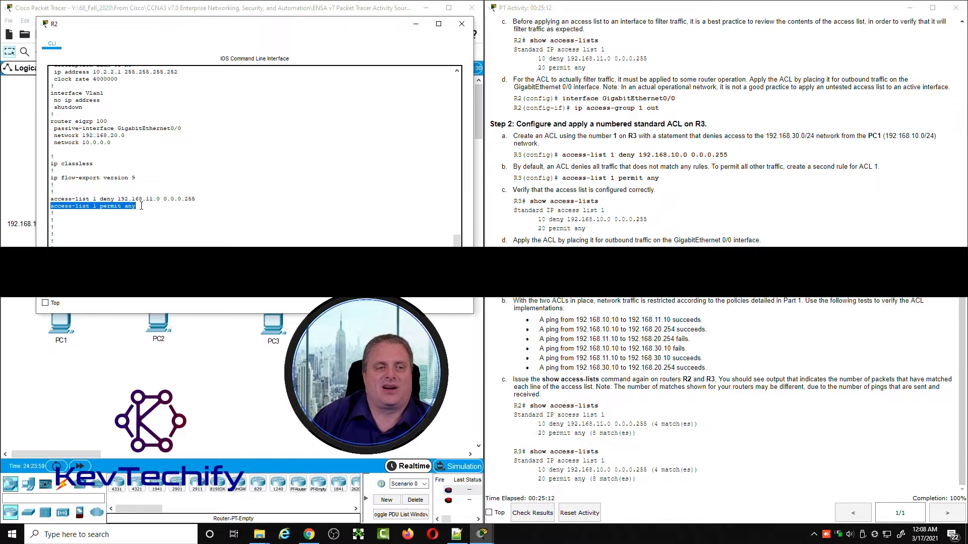
pyautogui.click(141, 226)
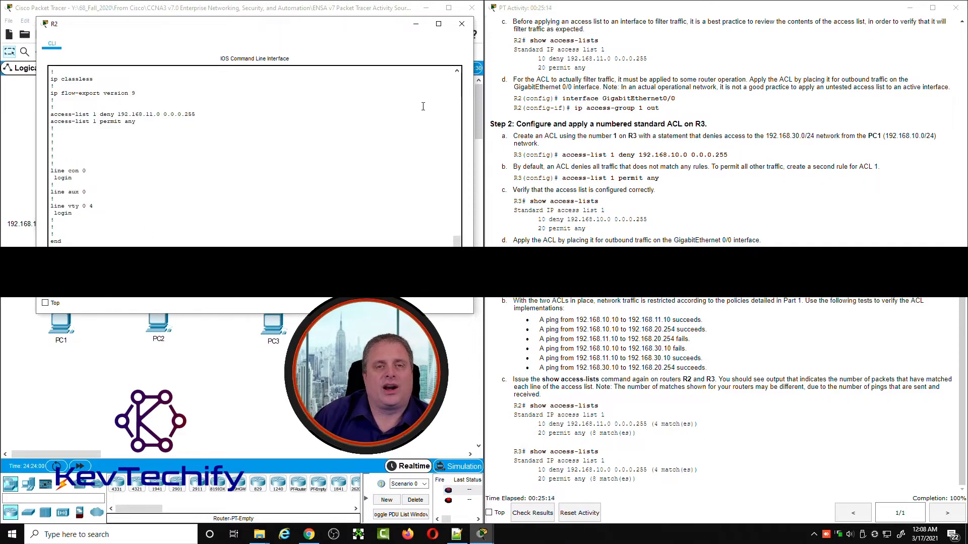
pyautogui.click(417, 25)
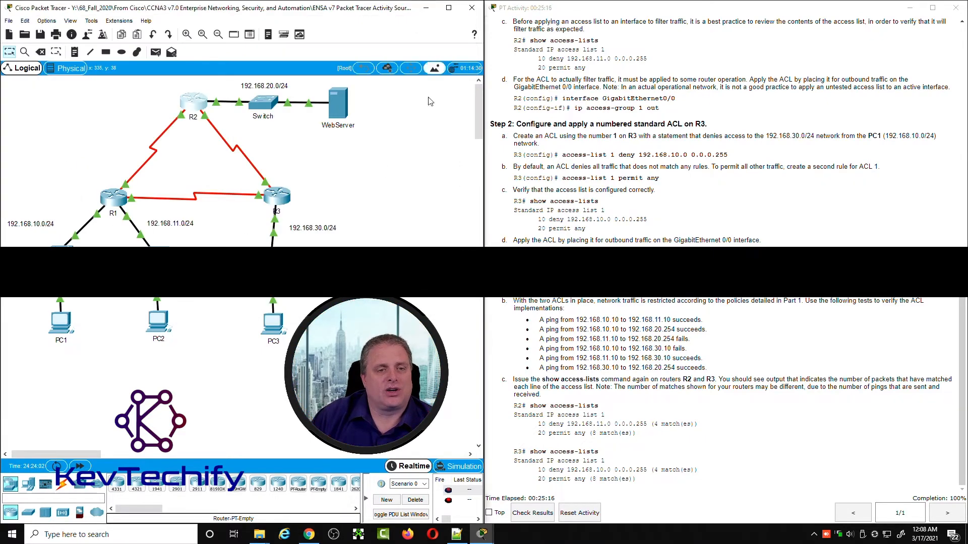
# Step: Open R3's command line and return it from interface configuration to privileged mode with exit commands
pyautogui.click(290, 205)
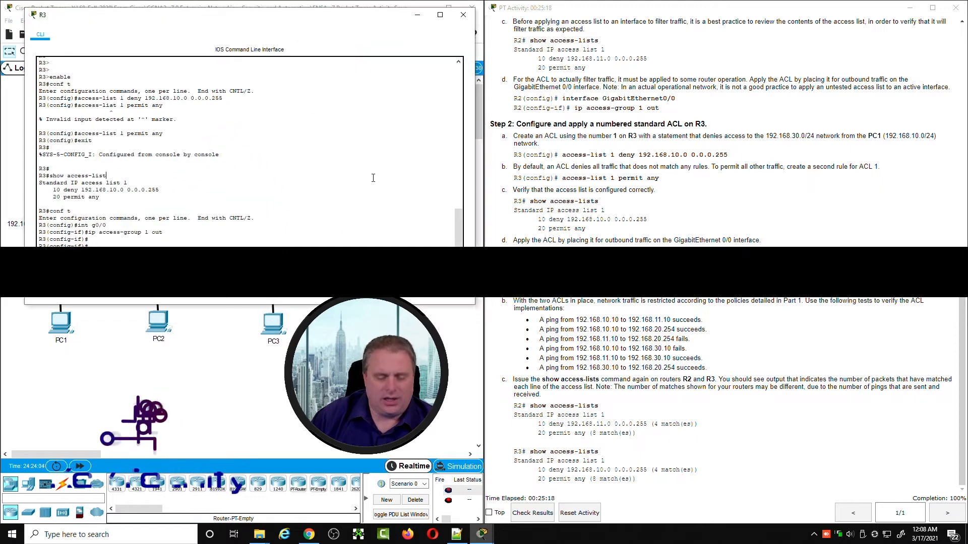
pyautogui.press('Return')
pyautogui.press('Return')
pyautogui.press('Return')
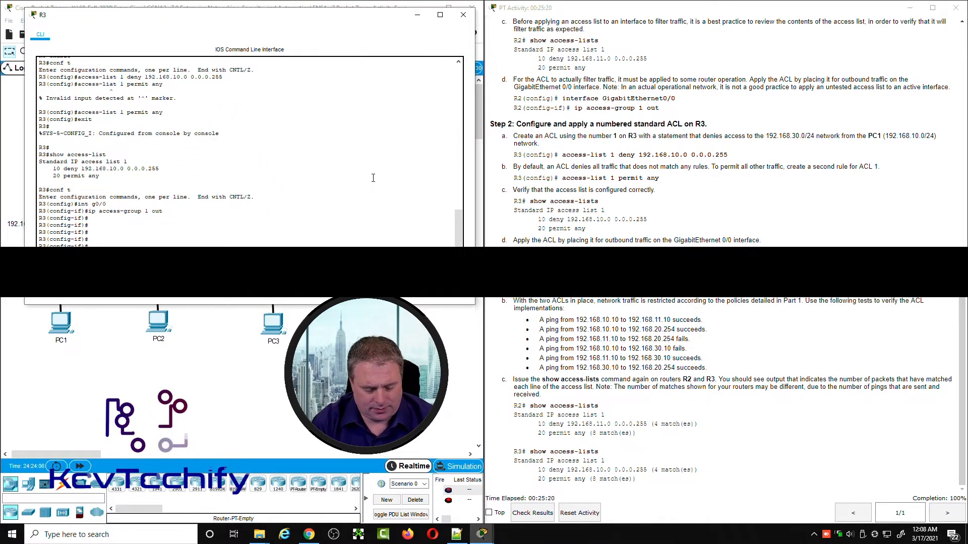
pyautogui.write('exit')
pyautogui.press('Return')
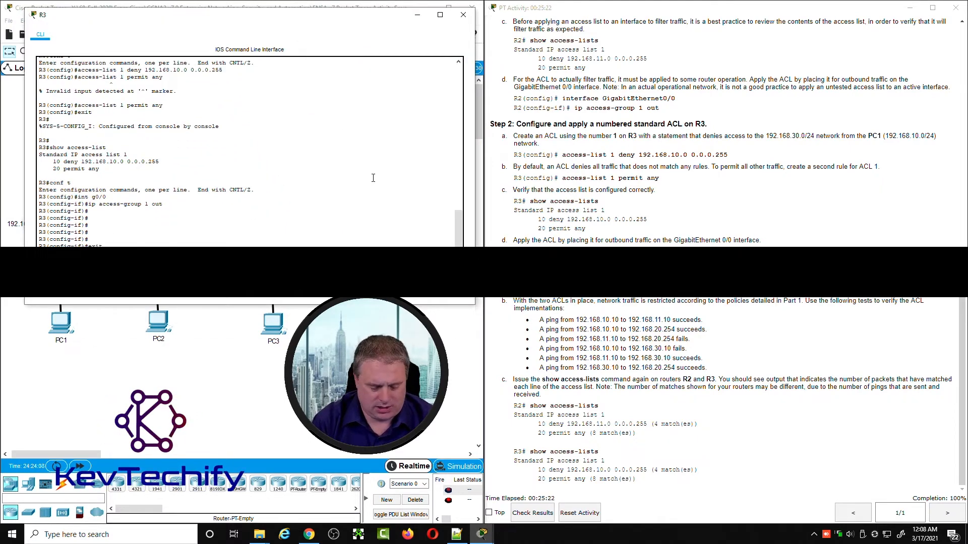
pyautogui.write('exit')
pyautogui.press('Return')
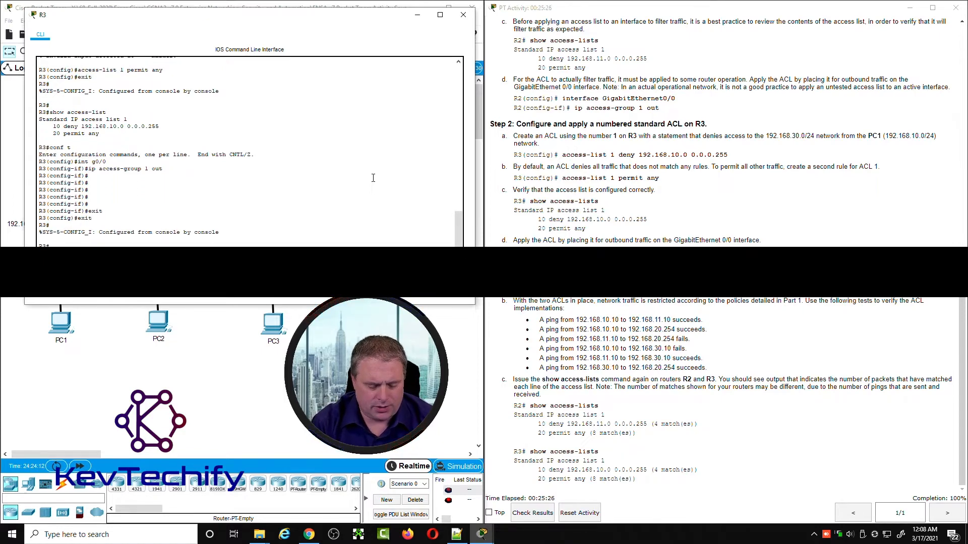
# Step: Display R3's running configuration with sho run and examine the access-group line under GigabitEthernet0/0
pyautogui.write('sho run')
pyautogui.press('Return')
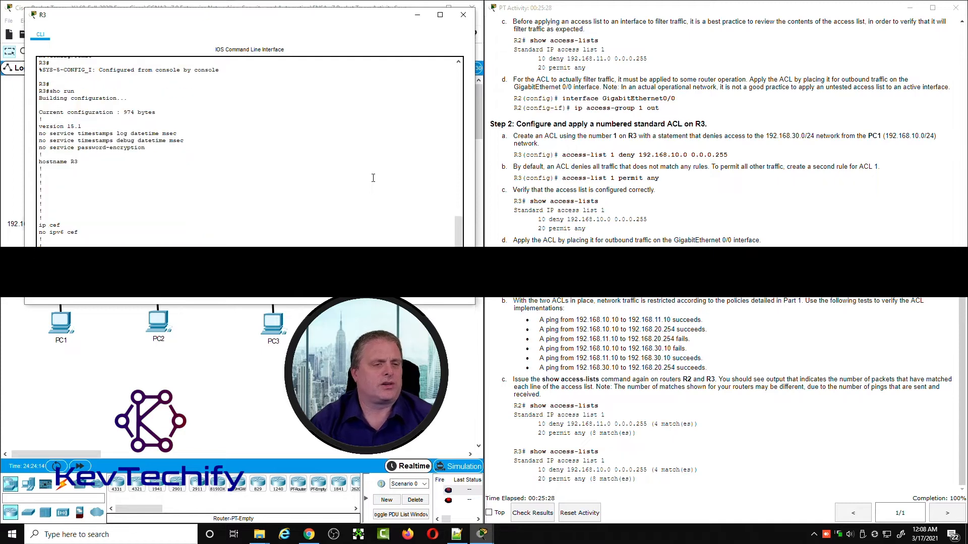
pyautogui.press('space')
pyautogui.press('space')
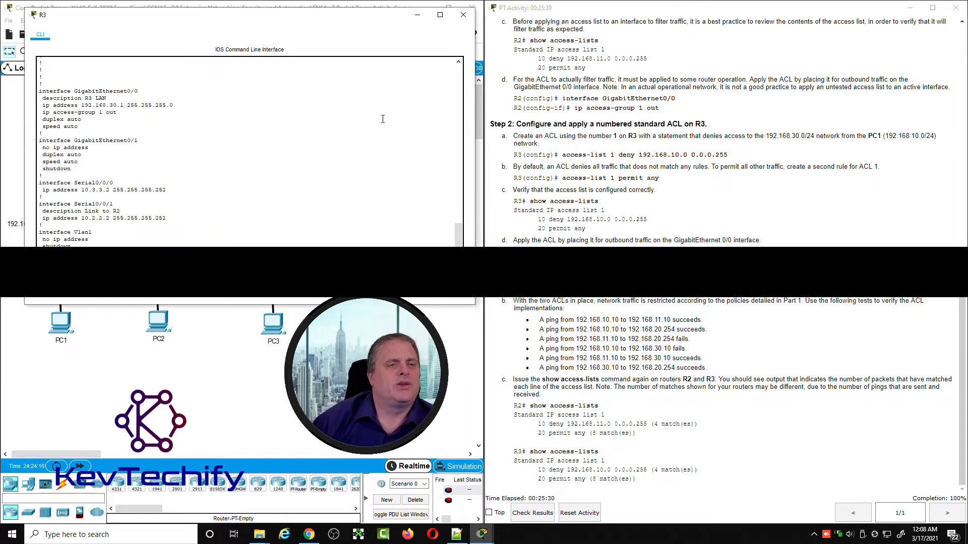
pyautogui.moveTo(41, 92); pyautogui.dragTo(148, 89)
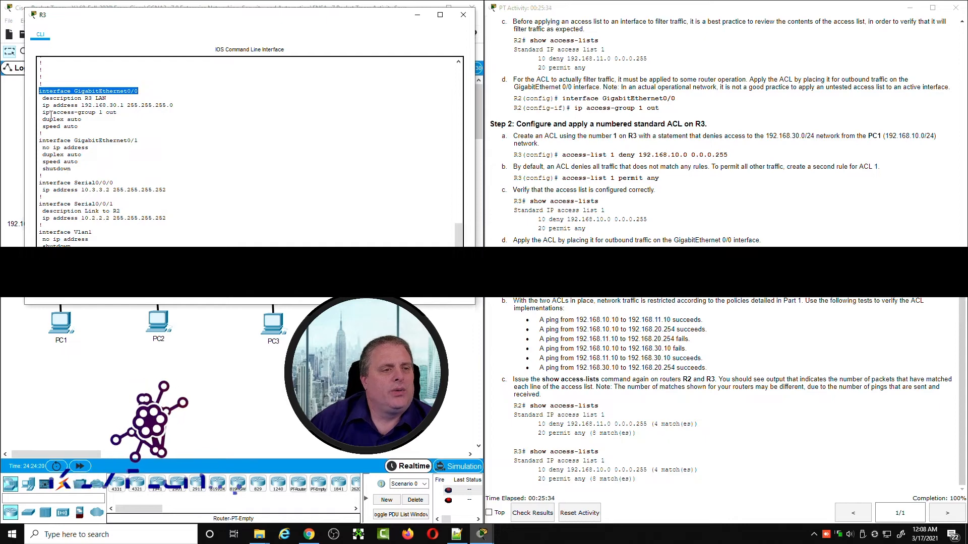
pyautogui.moveTo(43, 112); pyautogui.dragTo(120, 112)
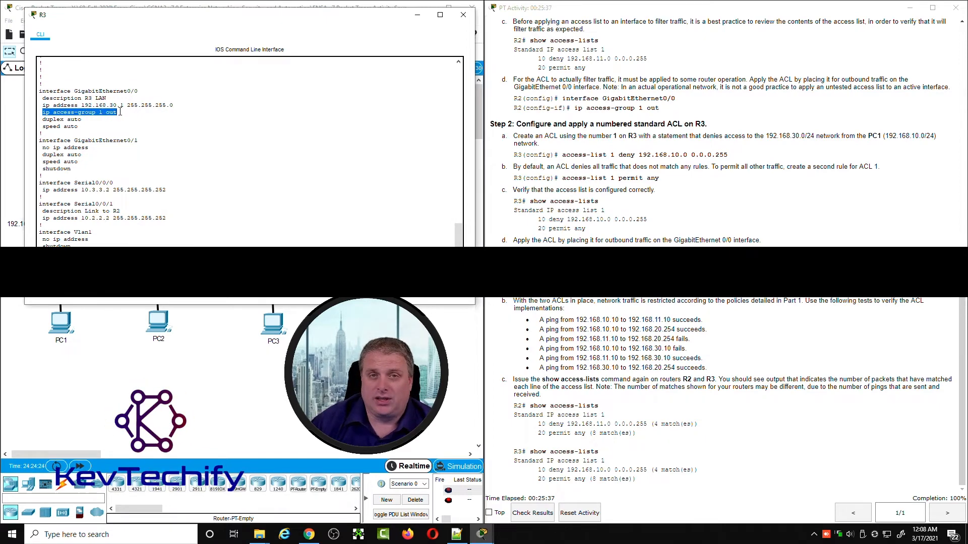
# Step: Examine the deny and permit statements of access list 1 in R3's running configuration and minimize R3's window
pyautogui.scroll(-7, 193, 166)
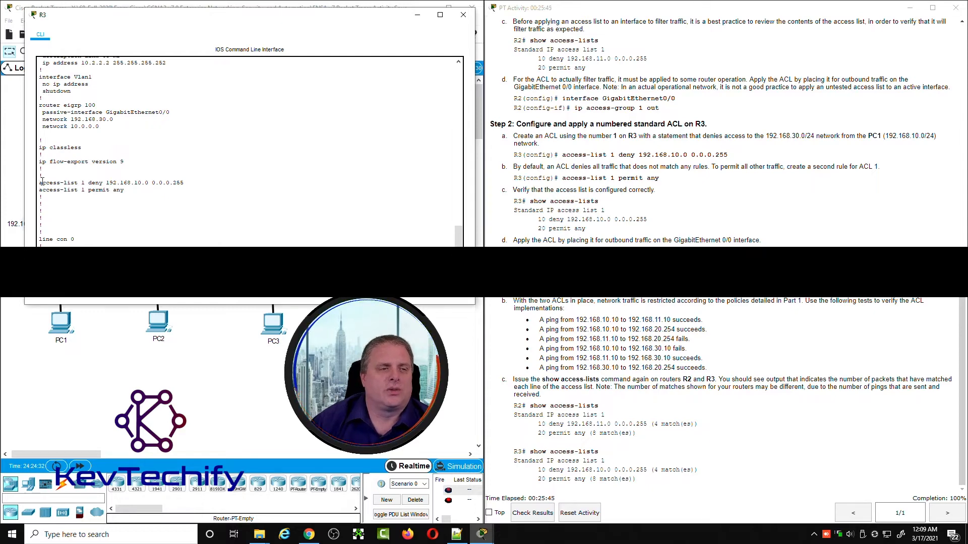
pyautogui.moveTo(39, 183); pyautogui.dragTo(186, 182)
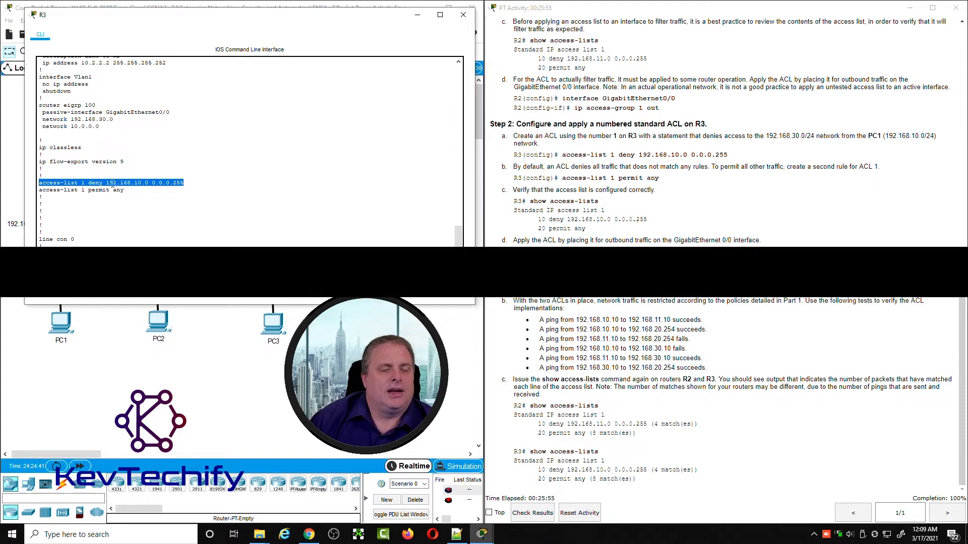
pyautogui.click(61, 191)
pyautogui.moveTo(40, 191); pyautogui.dragTo(117, 193)
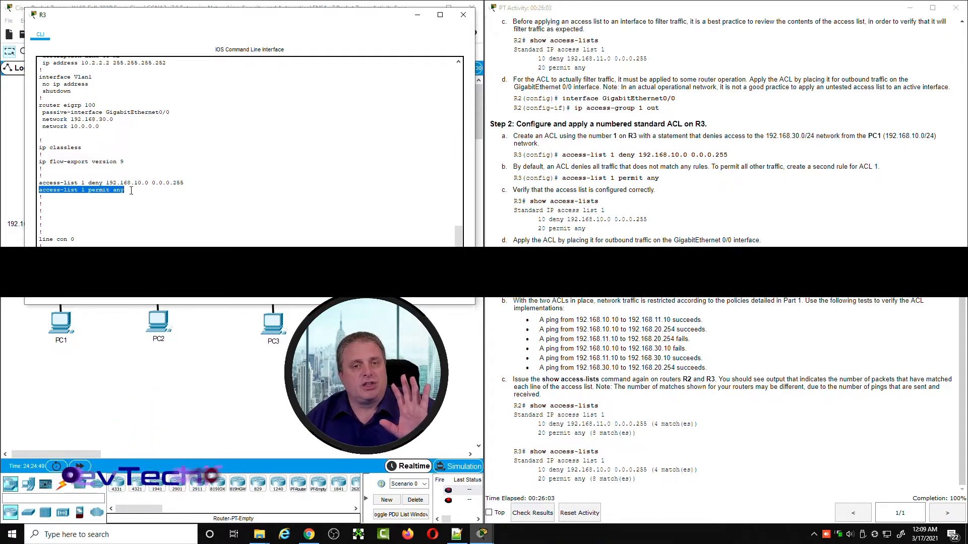
pyautogui.click(417, 16)
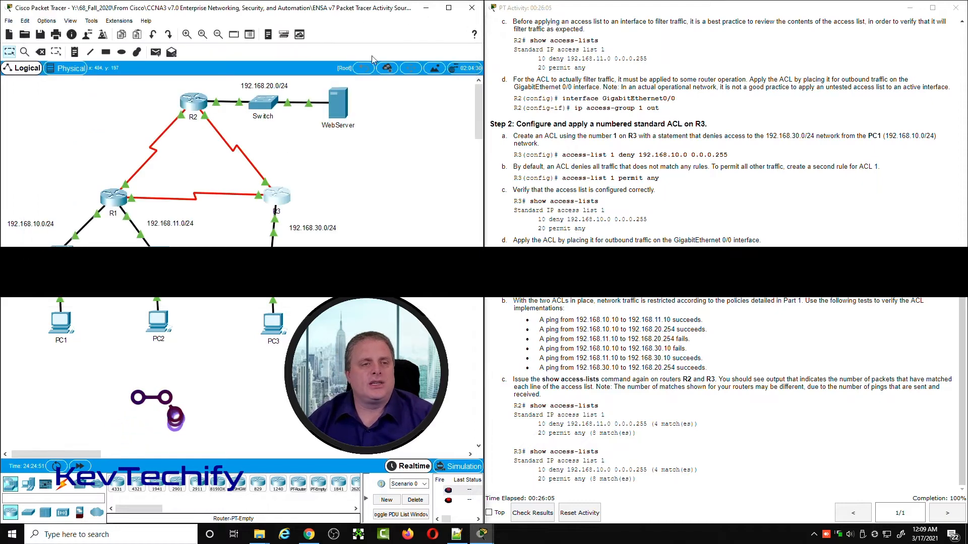
# Step: Display the IP details of R2's GigabitEthernet0/0 with sho ip int g0/0 and check its internet address
pyautogui.click(200, 104)
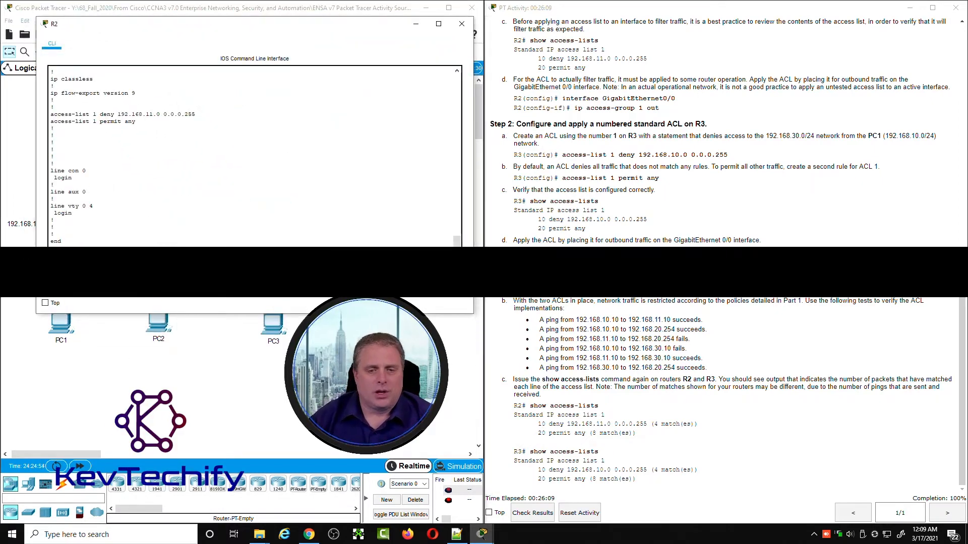
pyautogui.press('Return')
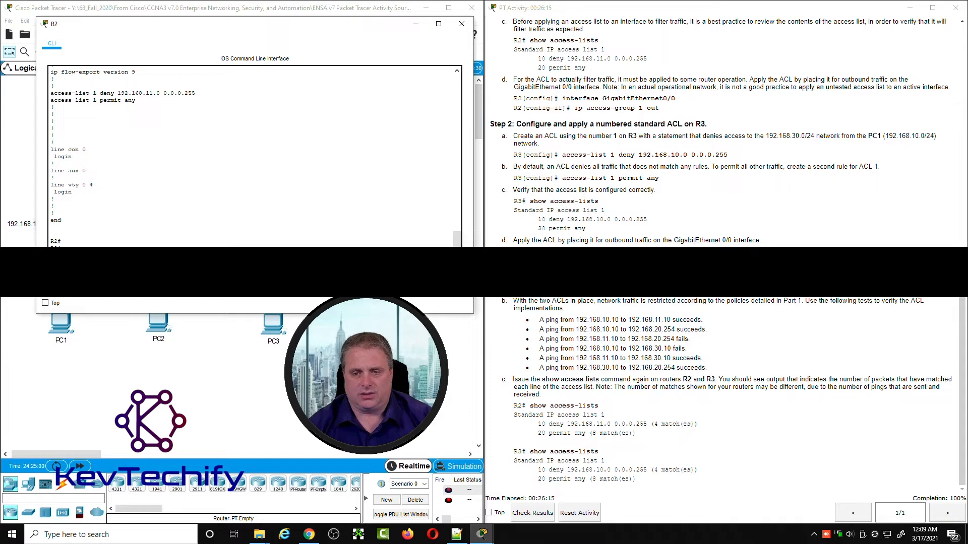
pyautogui.write('sho ip int g0/0')
pyautogui.press('Return')
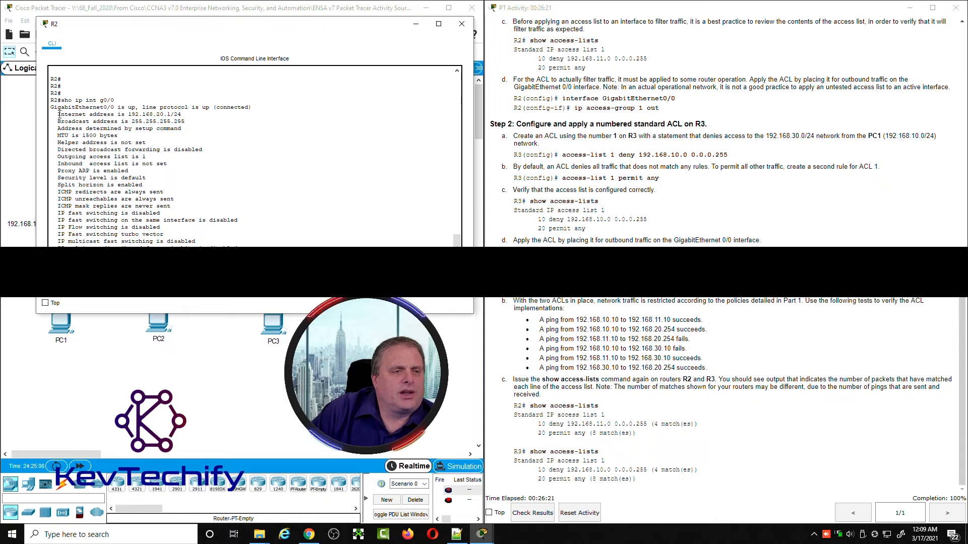
pyautogui.moveTo(58, 115); pyautogui.dragTo(182, 114)
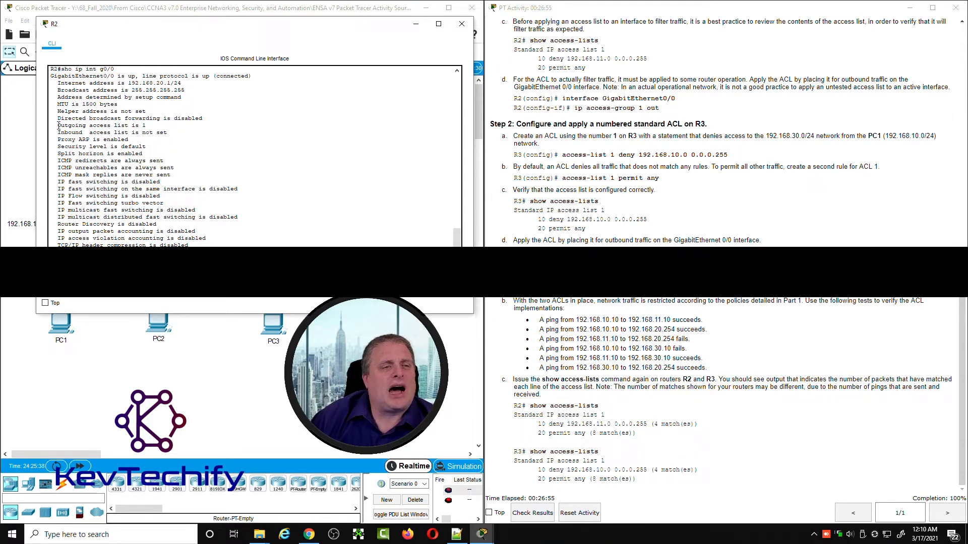
# Step: Examine the outgoing and inbound access-list lines in R2's interface output and minimize R2's window
pyautogui.moveTo(58, 125); pyautogui.dragTo(102, 126)
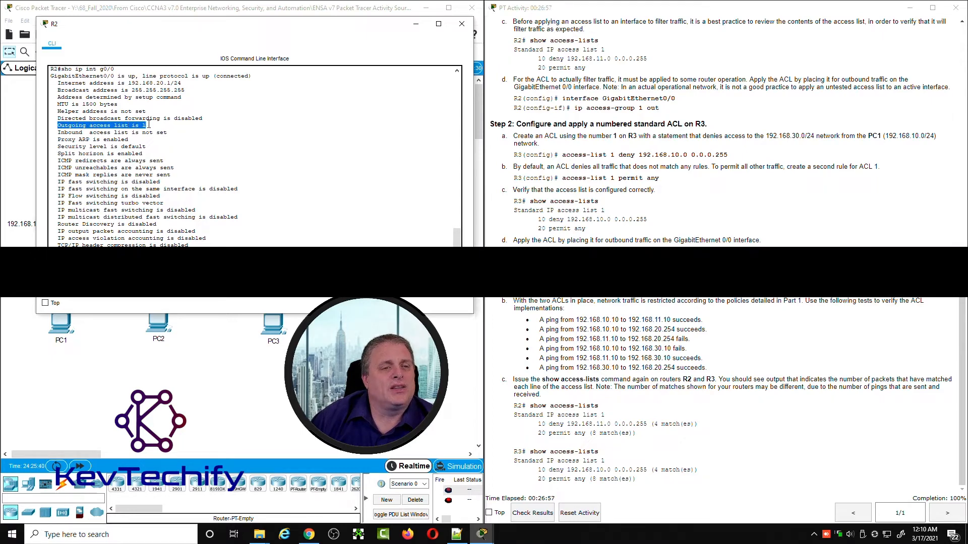
pyautogui.click(59, 133)
pyautogui.moveTo(59, 133); pyautogui.dragTo(167, 134)
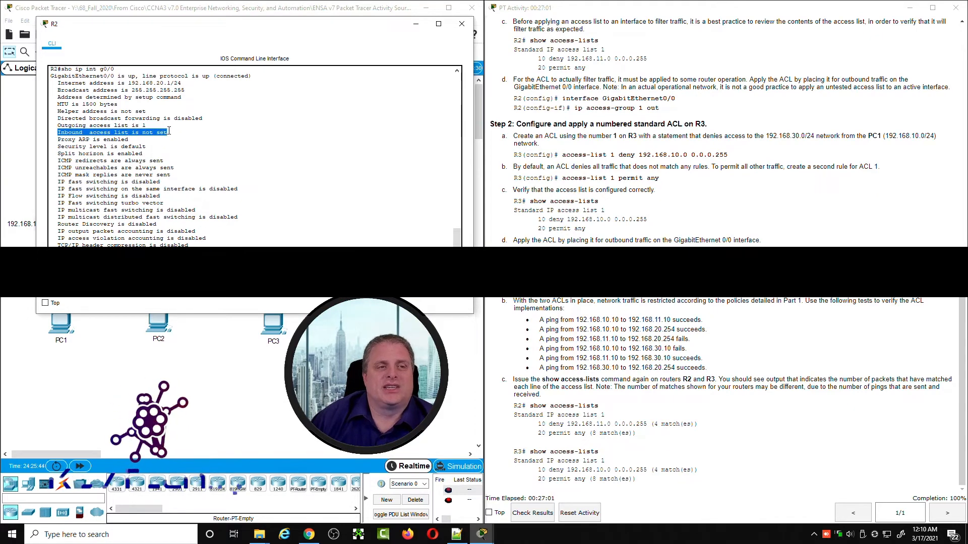
pyautogui.moveTo(76, 70); pyautogui.dragTo(107, 71)
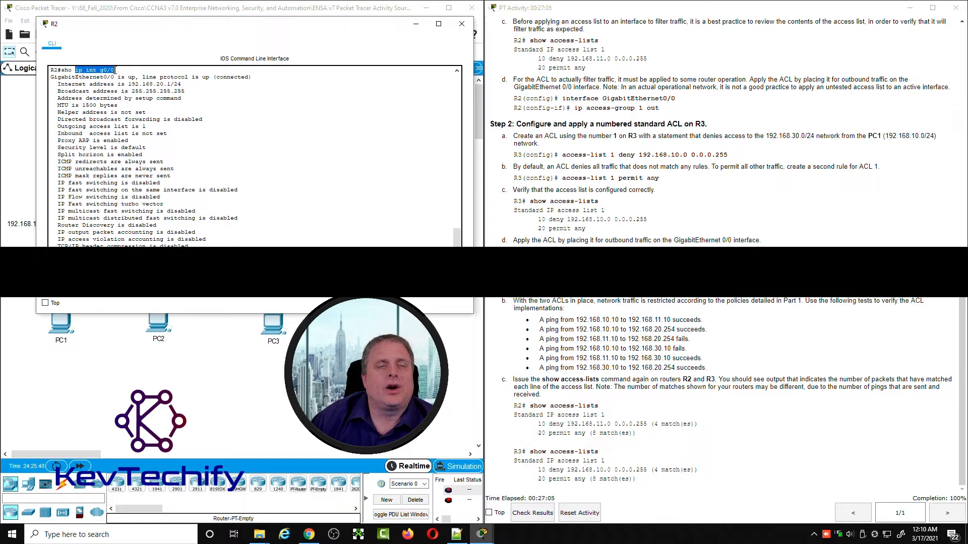
pyautogui.moveTo(61, 126); pyautogui.dragTo(147, 126)
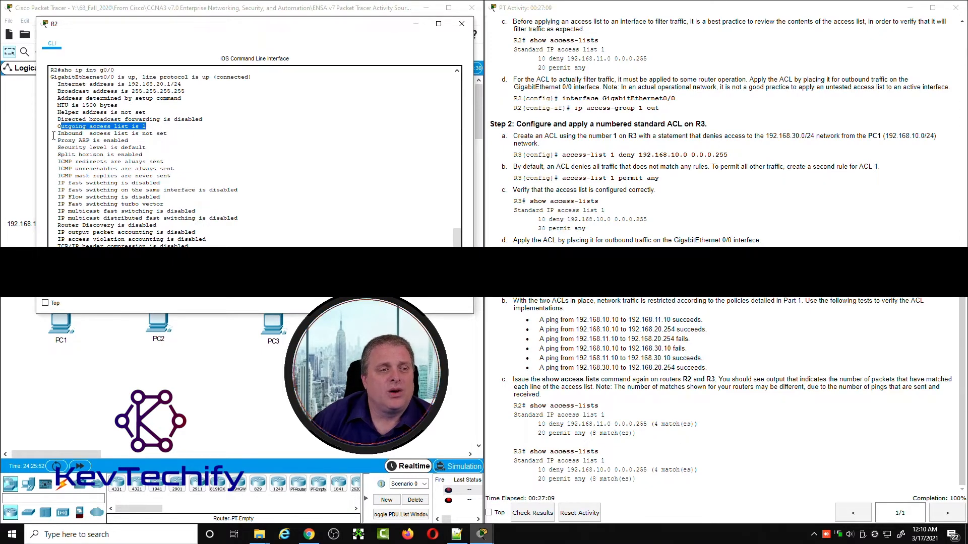
pyautogui.moveTo(60, 133); pyautogui.dragTo(166, 131)
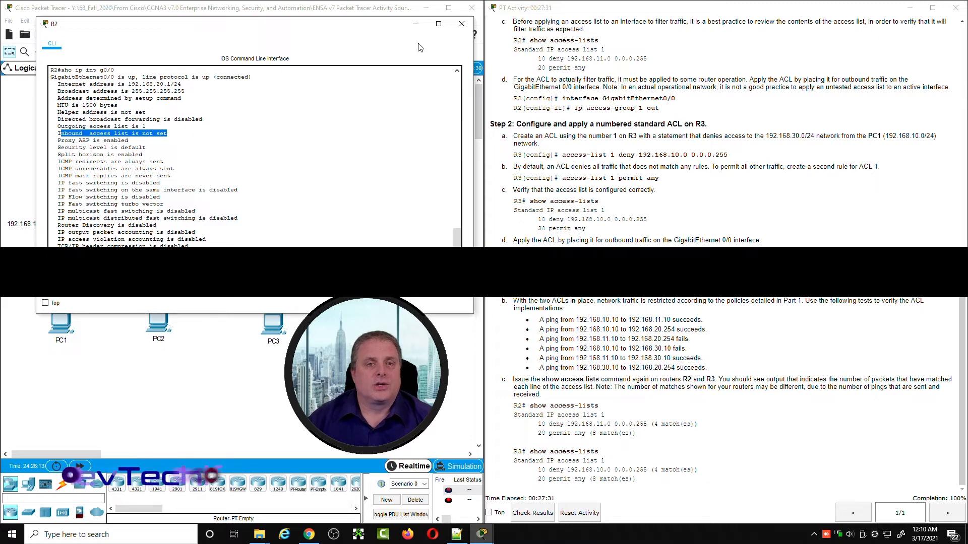
pyautogui.click(416, 24)
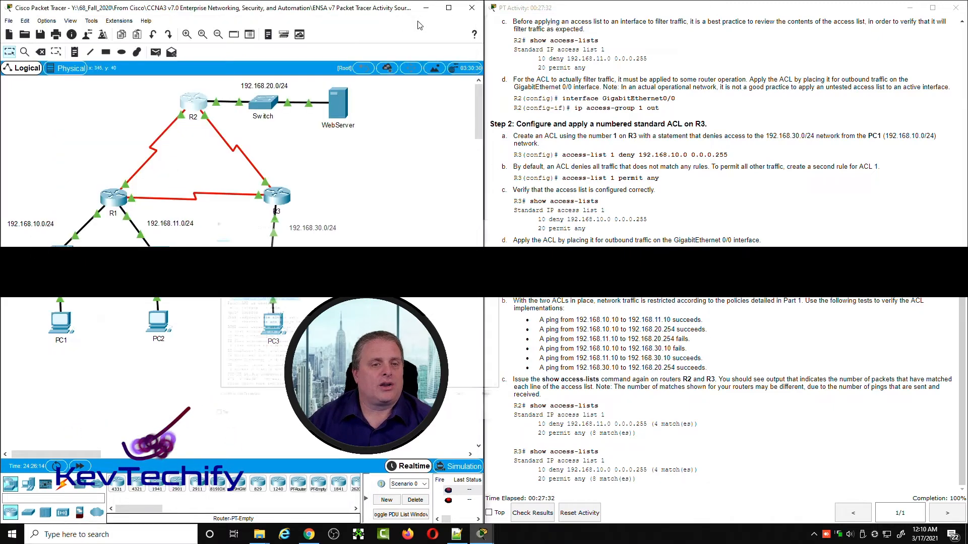
# Step: Run sho ip int g0/0 on R3 and examine the interface's status, internet address, and outgoing and inbound access-list lines
pyautogui.click(278, 197)
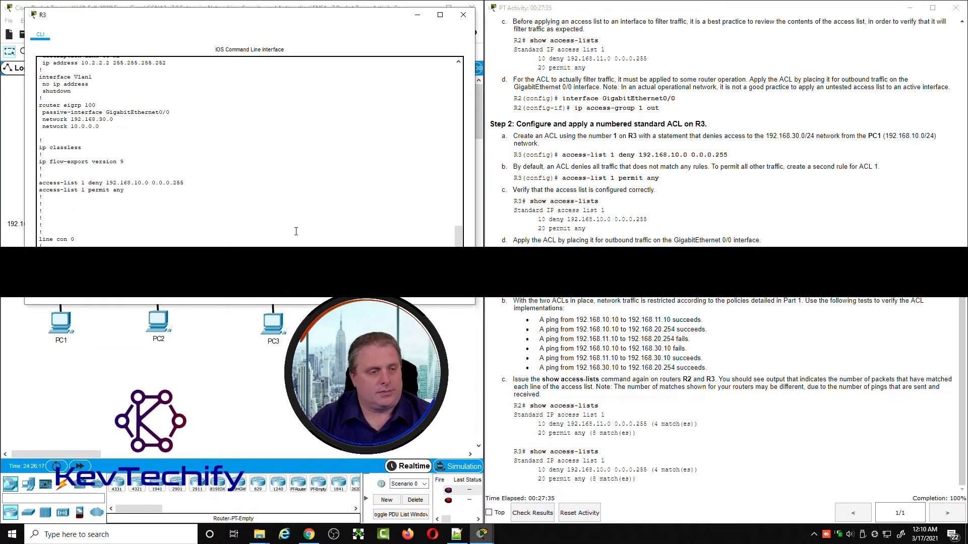
pyautogui.scroll(-3, 296, 231)
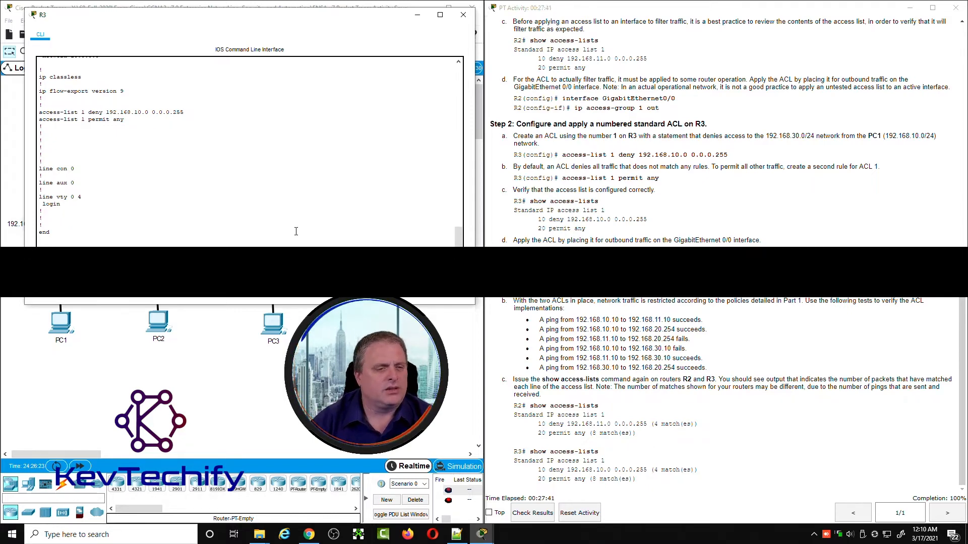
pyautogui.press('Return')
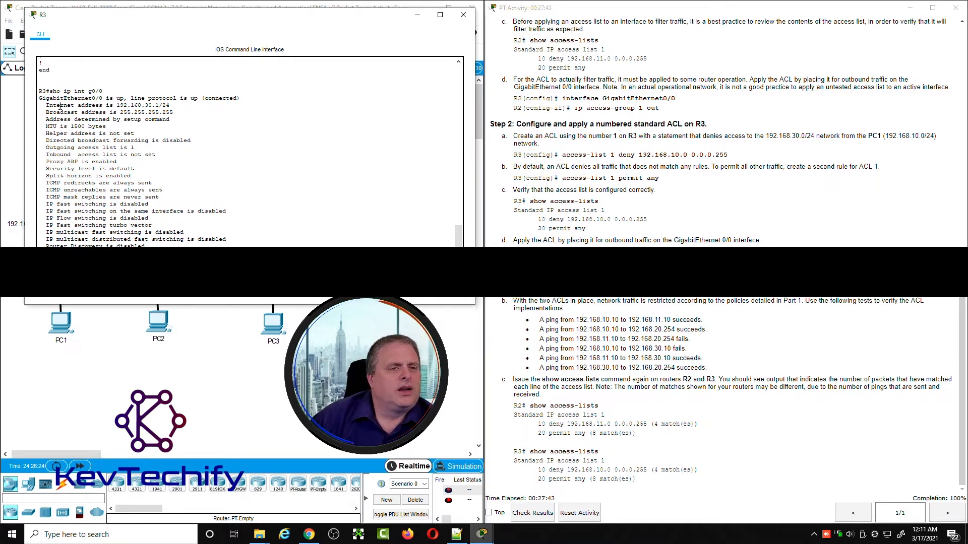
pyautogui.moveTo(40, 97); pyautogui.dragTo(242, 100)
pyautogui.moveTo(46, 105); pyautogui.dragTo(180, 104)
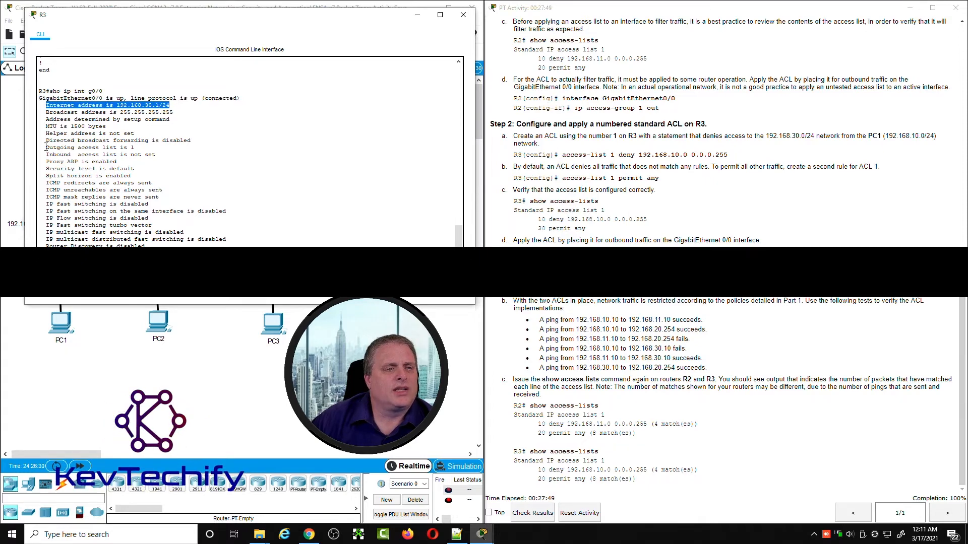
pyautogui.moveTo(46, 147); pyautogui.dragTo(138, 149)
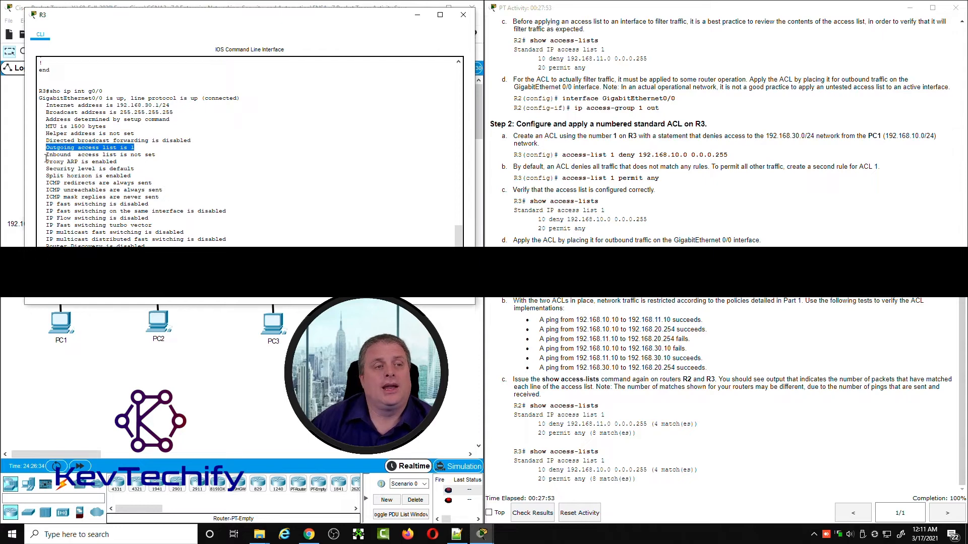
pyautogui.moveTo(46, 156); pyautogui.dragTo(162, 155)
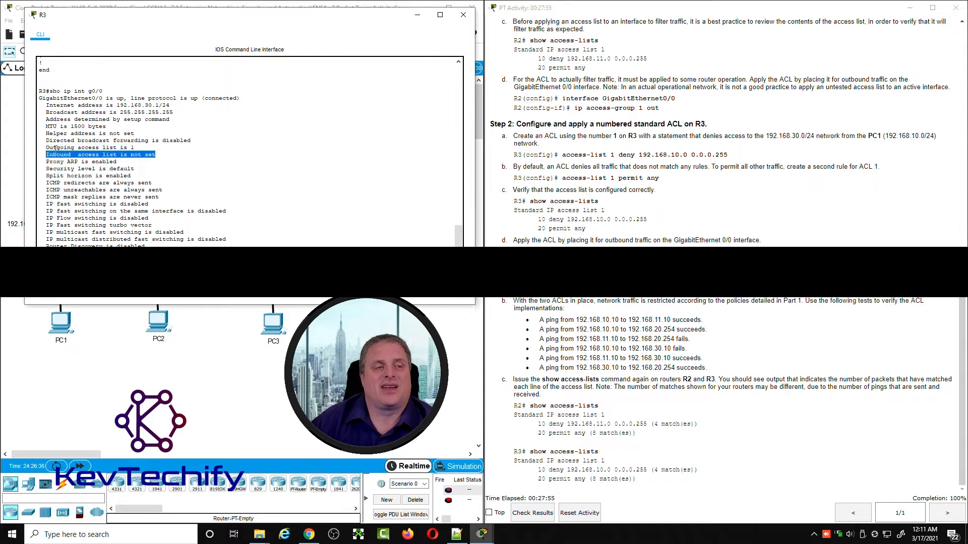
pyautogui.moveTo(46, 148); pyautogui.dragTo(155, 152)
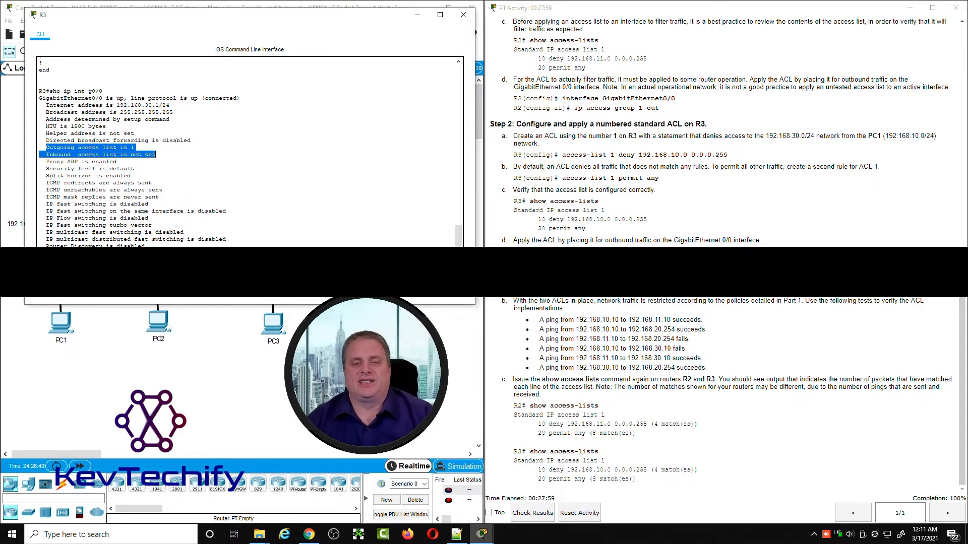
# Step: Minimize R3's window and review the list of ACL ping tests in the activity instructions
pyautogui.click(524, 300)
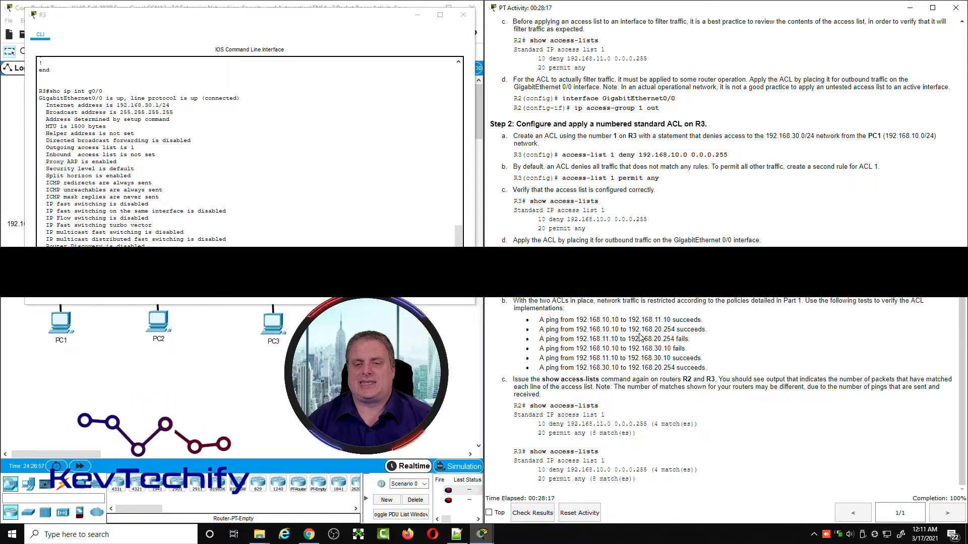
pyautogui.scroll(10, 640, 338)
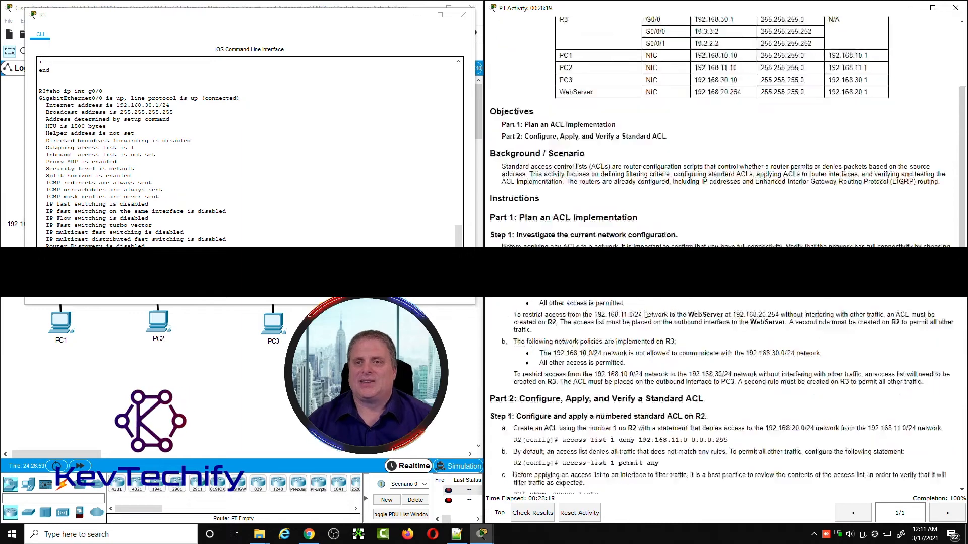
pyautogui.click(417, 15)
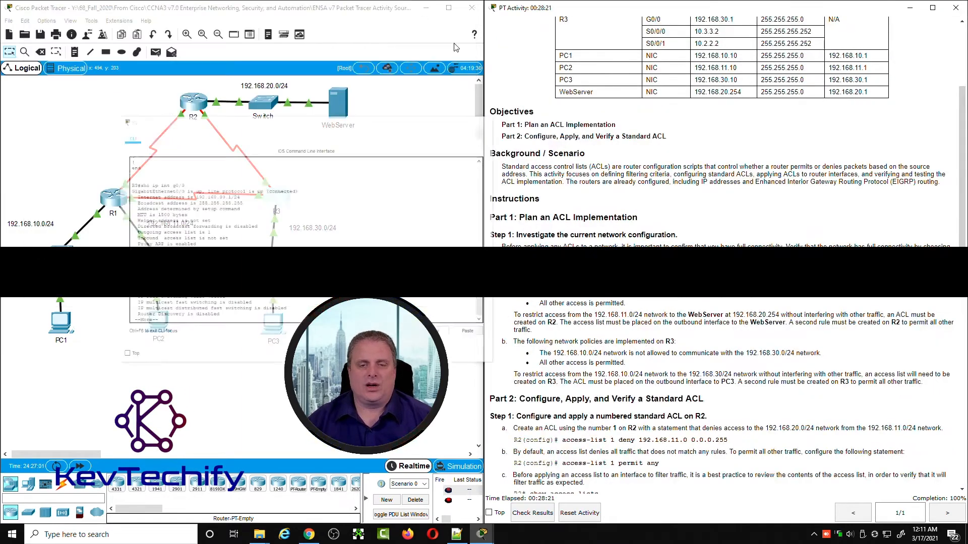
pyautogui.scroll(-10, 669, 344)
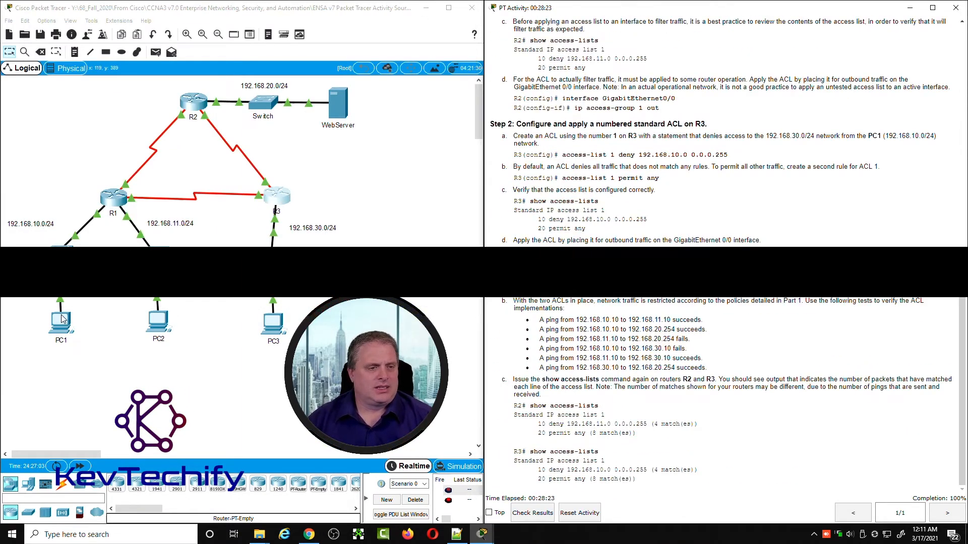
# Step: Bring up PC1's command prompt at its latest line and add blank prompt lines below the earlier pings
pyautogui.click(61, 318)
pyautogui.moveTo(246, 26); pyautogui.dragTo(213, 26)
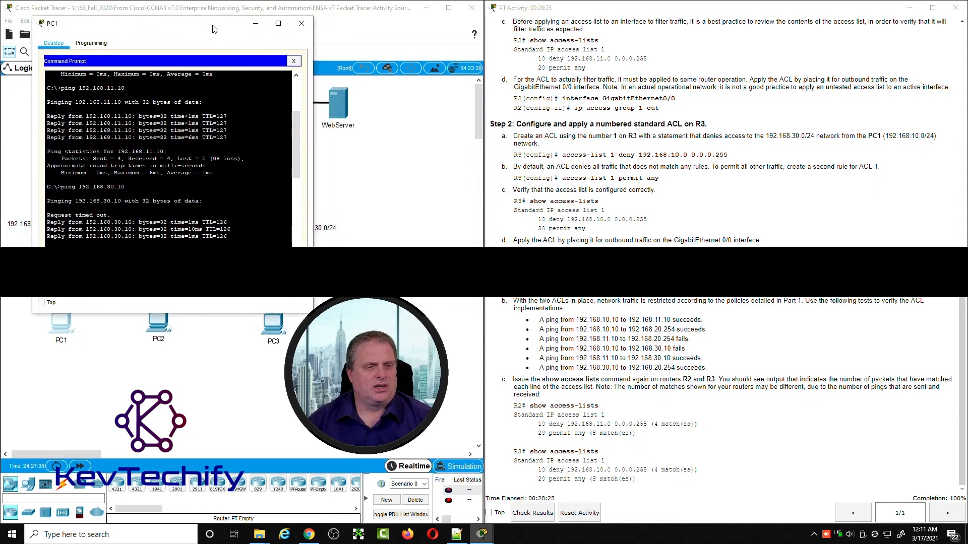
pyautogui.scroll(-5, 169, 157)
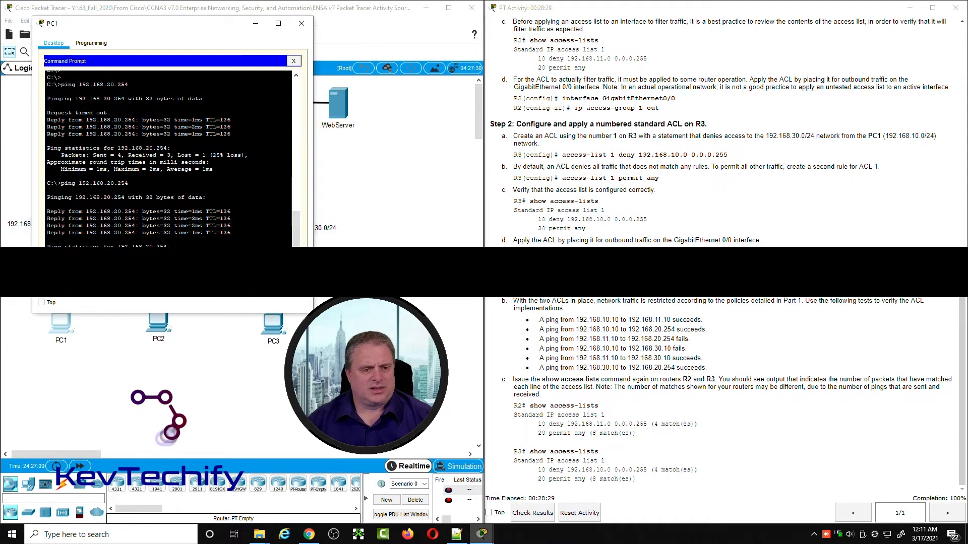
pyautogui.scroll(-1, 169, 156)
pyautogui.press('Return')
pyautogui.press('Return')
pyautogui.press('Return')
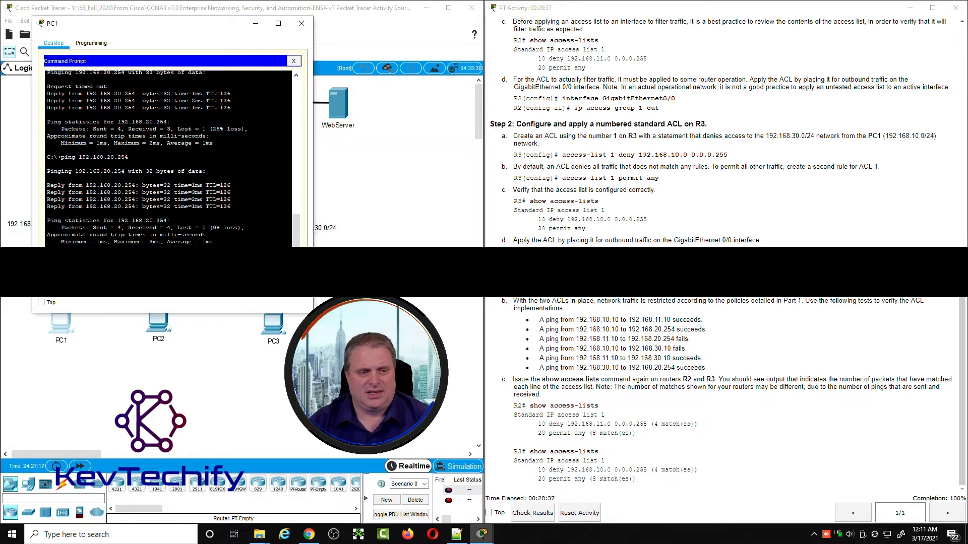
pyautogui.press('Return')
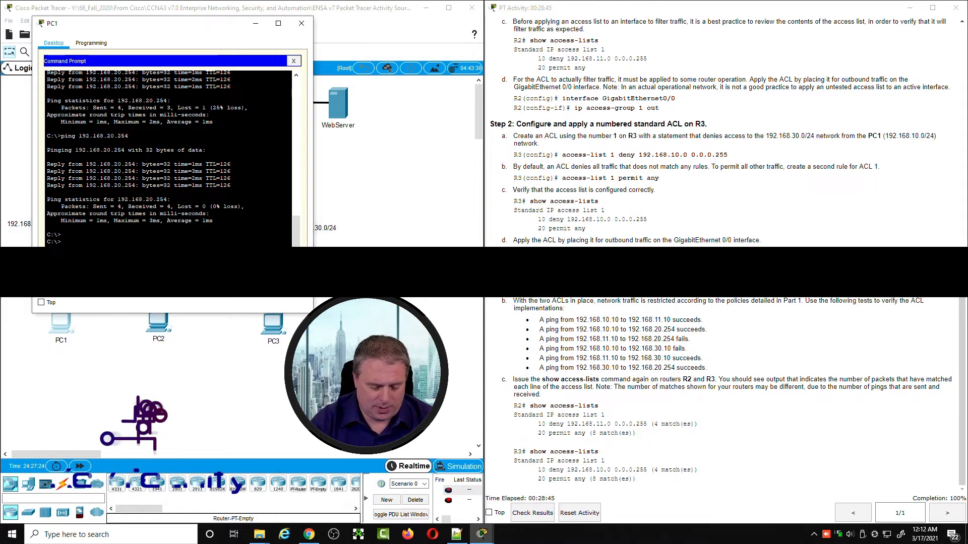
# Step: Ping PC2 at 192.168.11.10 from PC1's command prompt and repeat the ping
pyautogui.write('192.168.11.10')
pyautogui.press('Return')
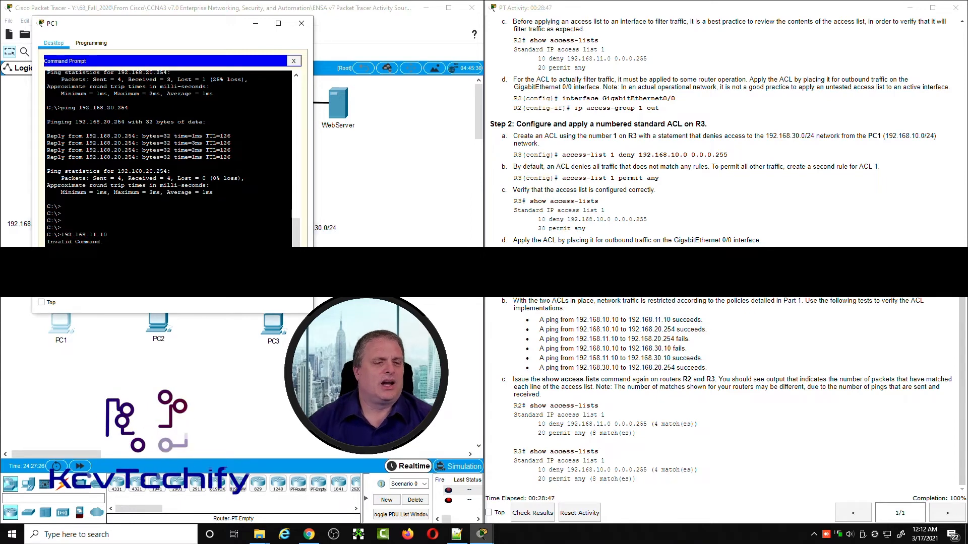
pyautogui.moveTo(199, 23); pyautogui.dragTo(399, 25)
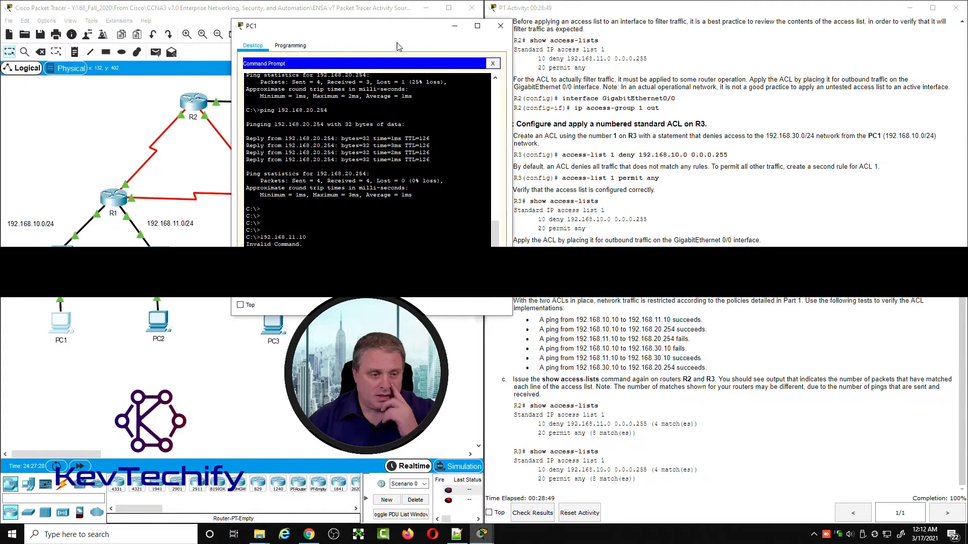
pyautogui.click(103, 343)
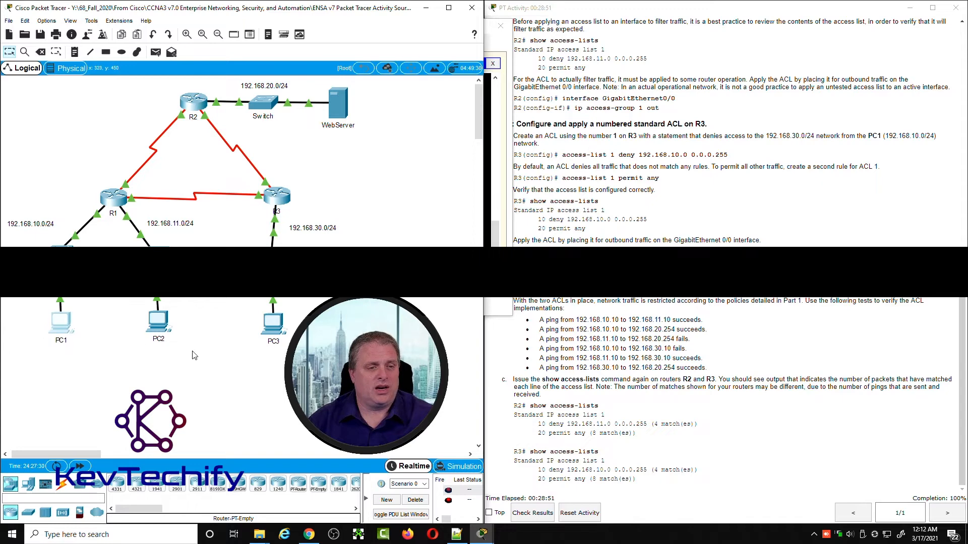
pyautogui.moveTo(194, 357); pyautogui.dragTo(152, 310)
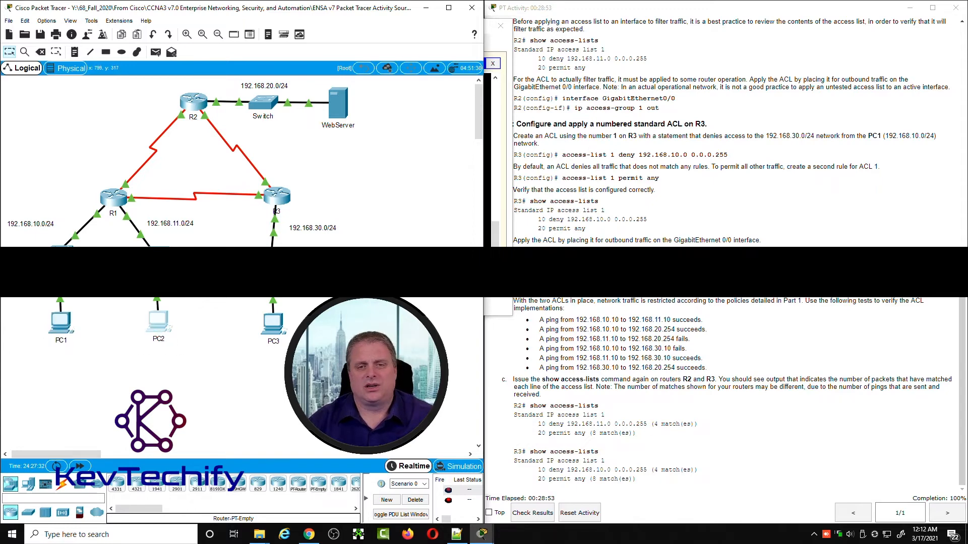
pyautogui.click(502, 300)
pyautogui.moveTo(406, 31); pyautogui.dragTo(583, 18)
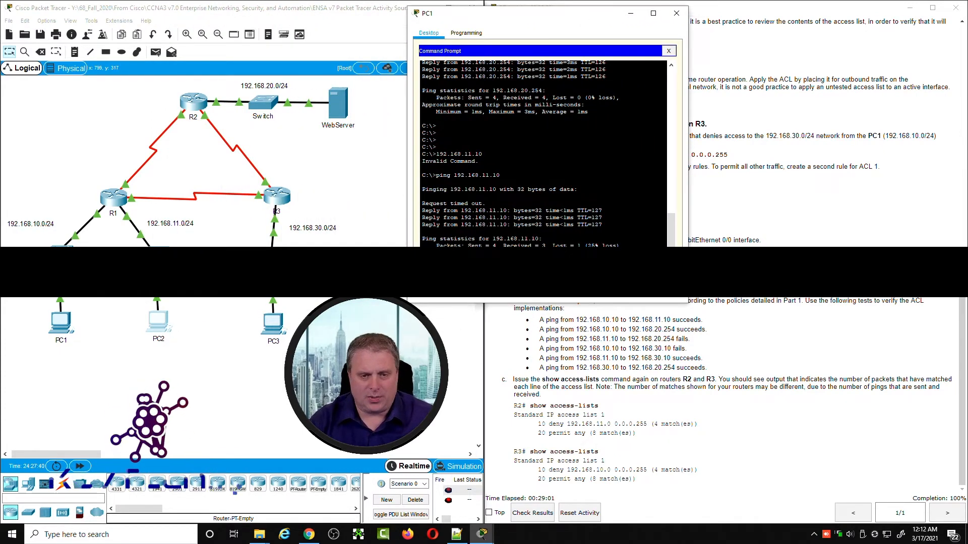
pyautogui.press('Return')
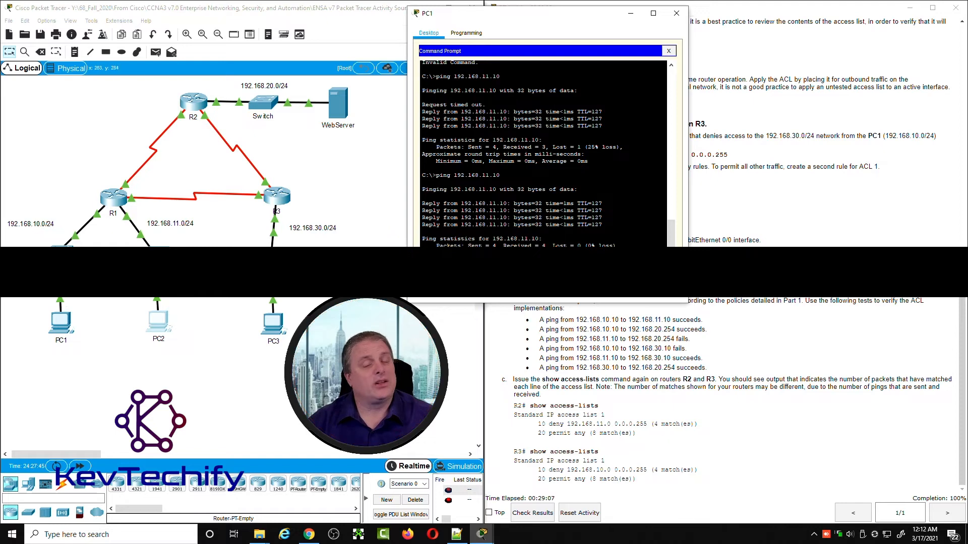
# Step: Highlight the test from 192.168.10.10 to 192.168.20.254, and ping 192.168.20.254 twice from PC1
pyautogui.moveTo(548, 20); pyautogui.dragTo(503, 22)
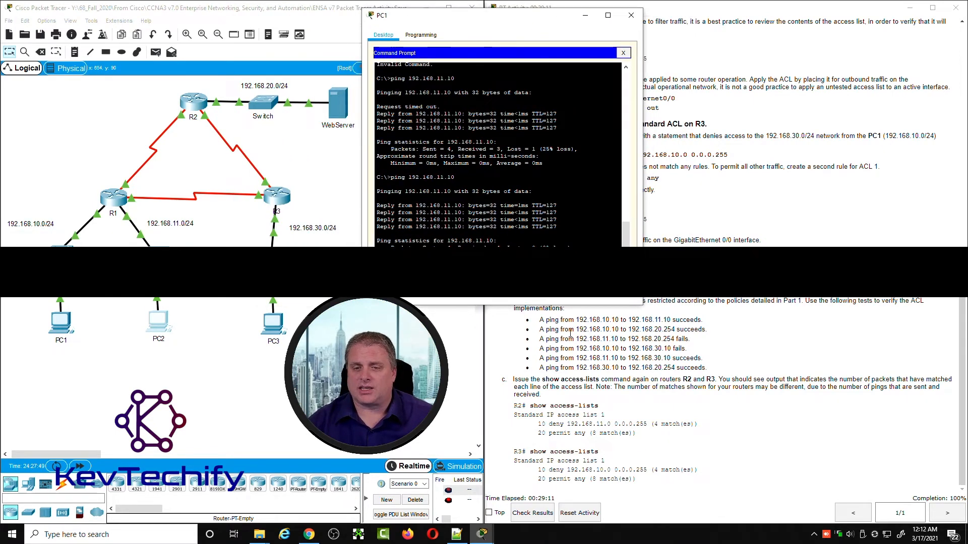
pyautogui.moveTo(578, 332); pyautogui.dragTo(679, 332)
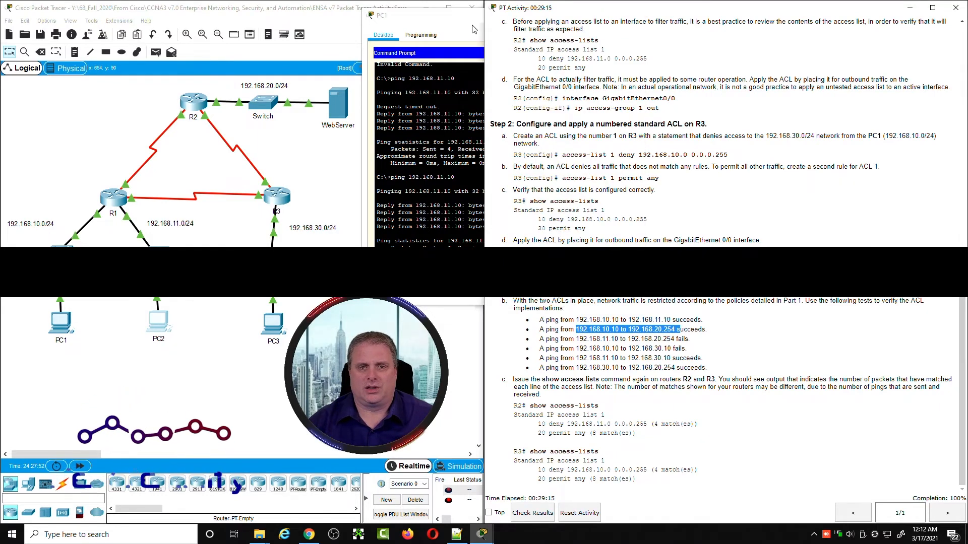
pyautogui.click(473, 28)
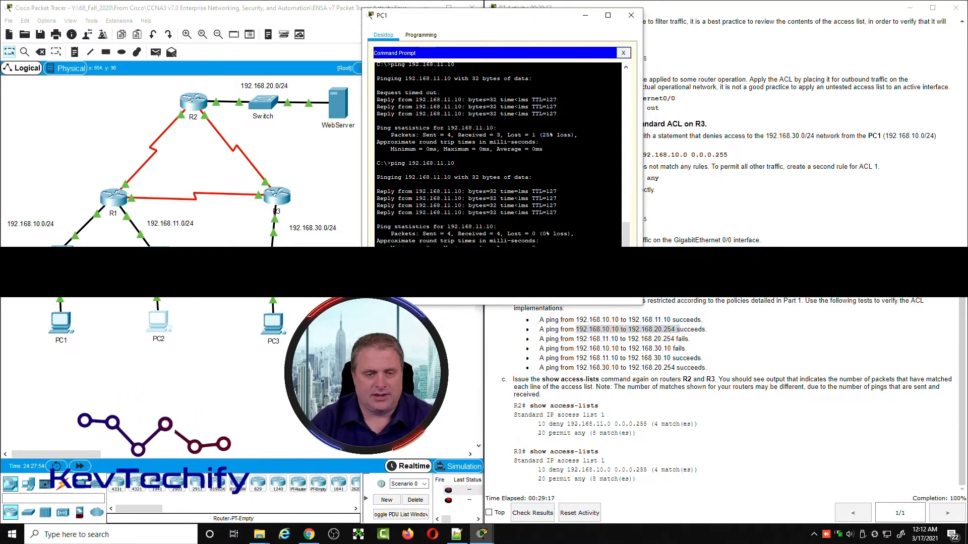
pyautogui.press('Return')
pyautogui.press('Return')
pyautogui.press('Return')
pyautogui.press('Return')
pyautogui.press('Return')
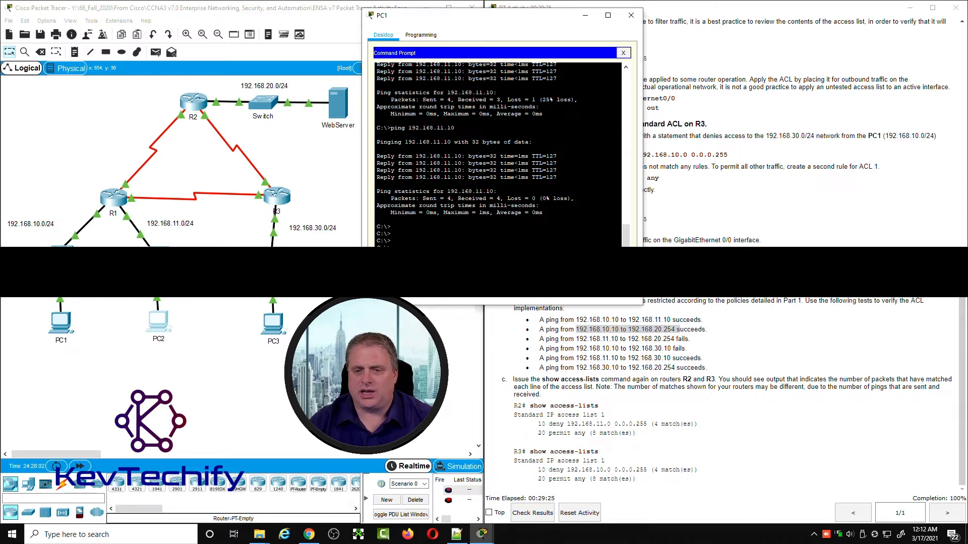
pyautogui.press('Return')
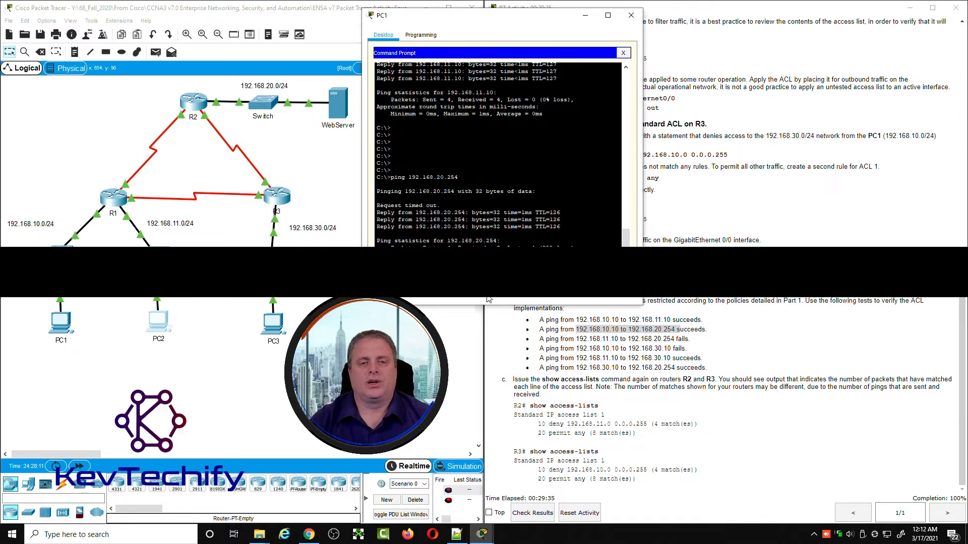
pyautogui.press('Up')
pyautogui.press('Return')
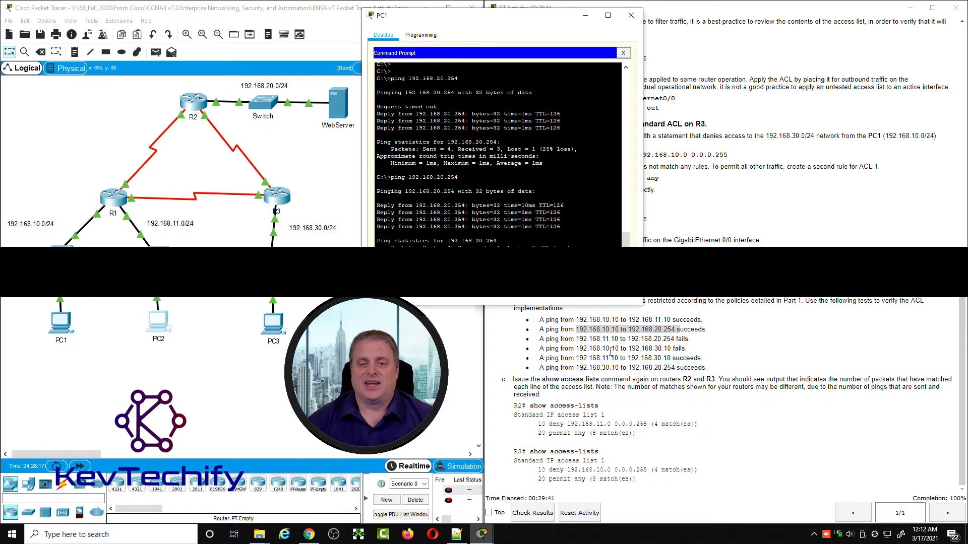
# Step: Highlight the test from 192.168.11.10 to 192.168.20.254 and check PC2 and R2's Gig0/0 link in the topology
pyautogui.moveTo(576, 339); pyautogui.dragTo(672, 340)
pyautogui.moveTo(186, 341); pyautogui.dragTo(128, 301)
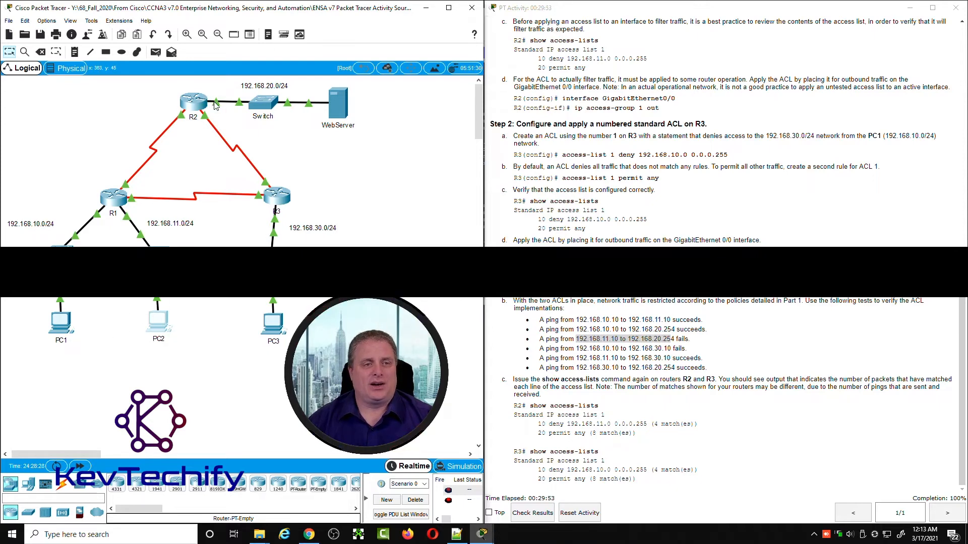
pyautogui.moveTo(211, 103)
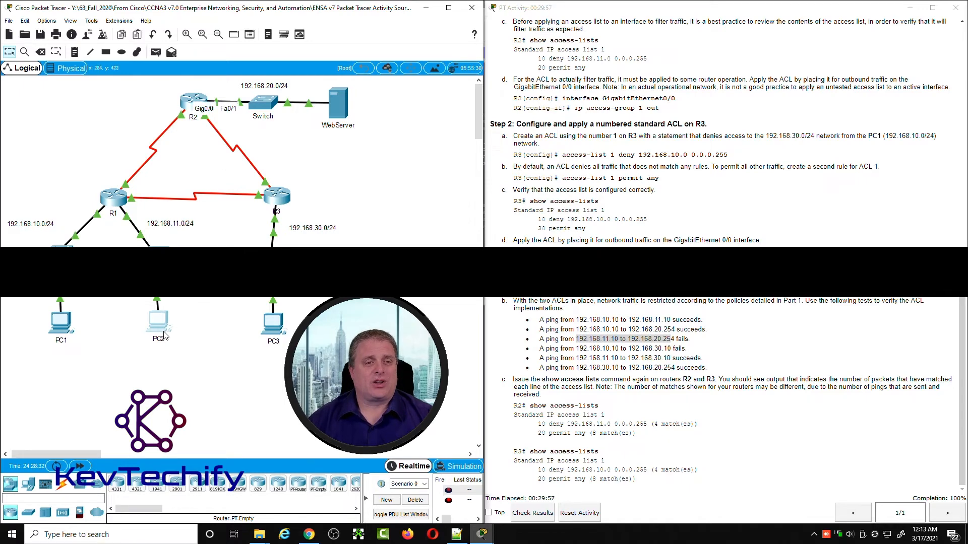
pyautogui.moveTo(197, 349); pyautogui.dragTo(189, 270)
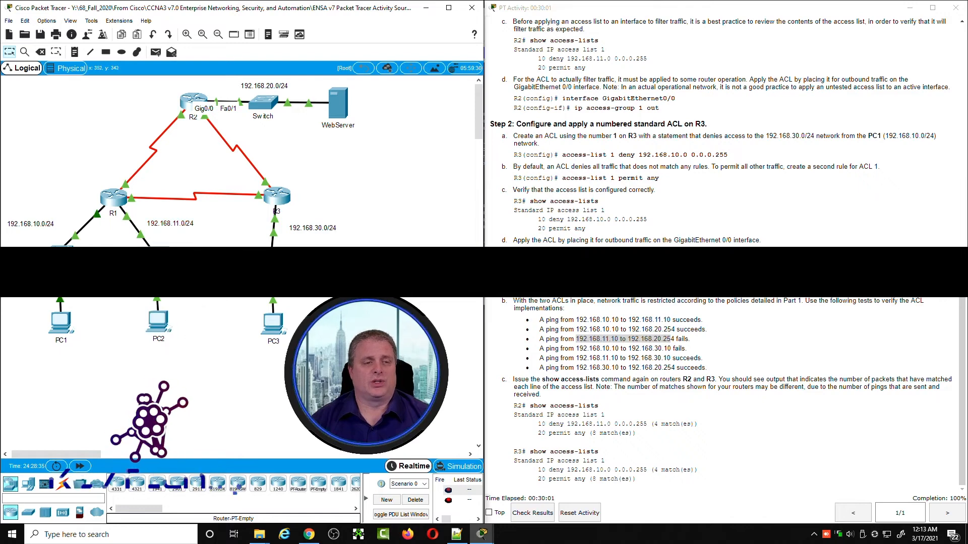
# Step: Open PC2's command prompt and ping the WebServer at 192.168.20.254
pyautogui.click(157, 323)
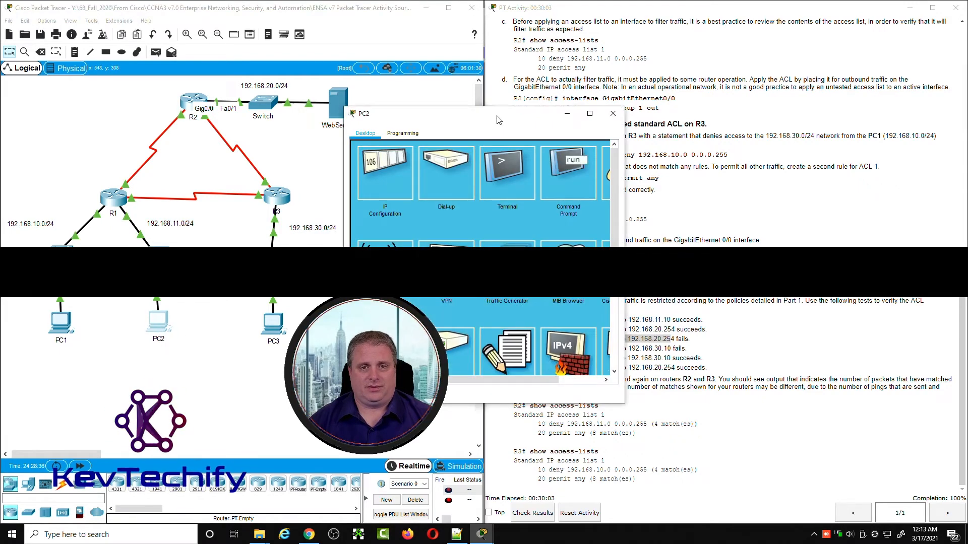
pyautogui.moveTo(498, 119); pyautogui.dragTo(211, 21)
pyautogui.click(280, 70)
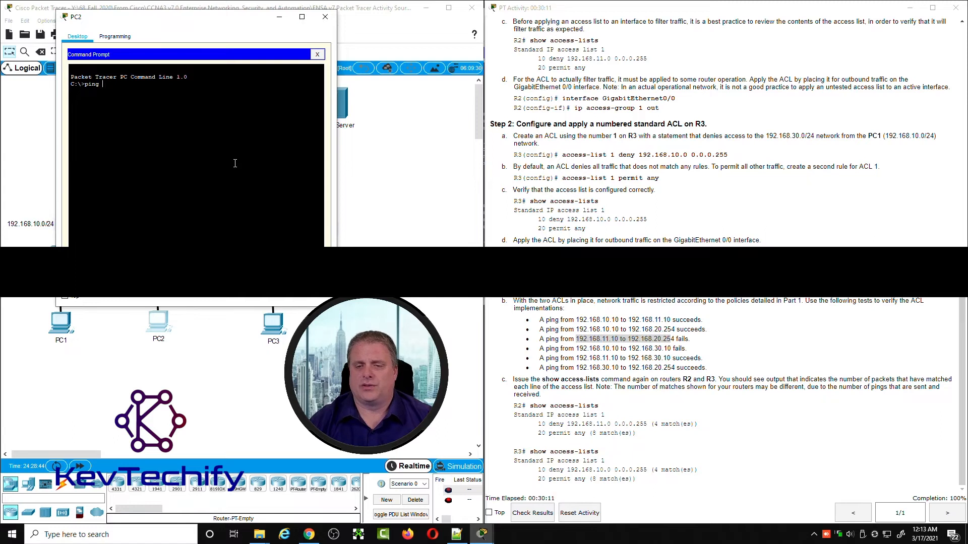
pyautogui.write('ping 192.168')
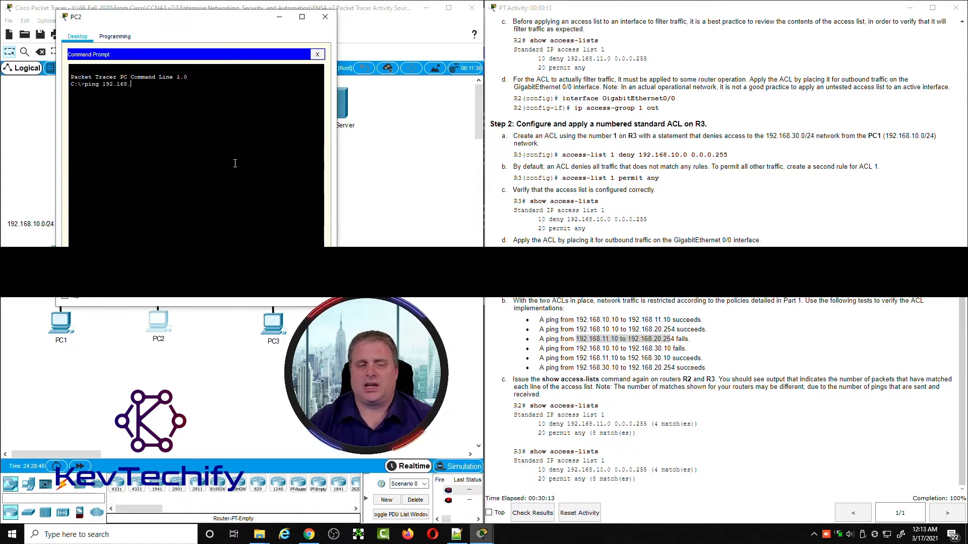
pyautogui.write('.20.254')
pyautogui.press('Return')
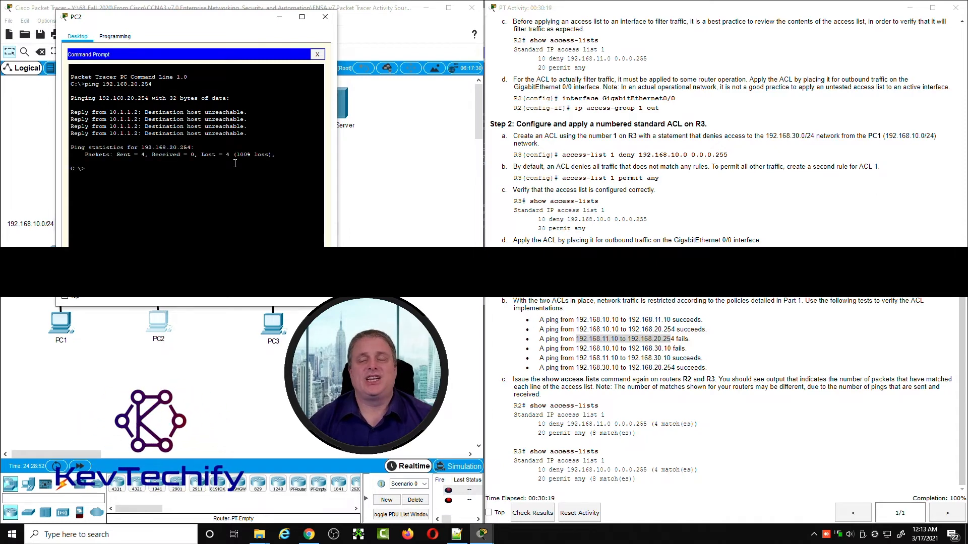
# Step: Highlight the source address of PC2's ping replies and match it to R2's S0/0/0 entry in the addressing table
pyautogui.moveTo(242, 30); pyautogui.dragTo(502, 48)
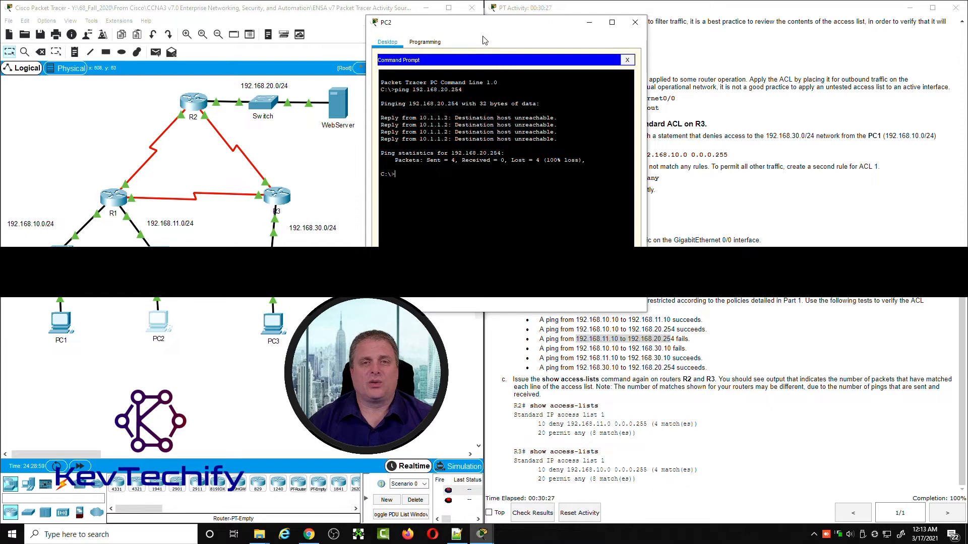
pyautogui.moveTo(483, 40); pyautogui.dragTo(298, 41)
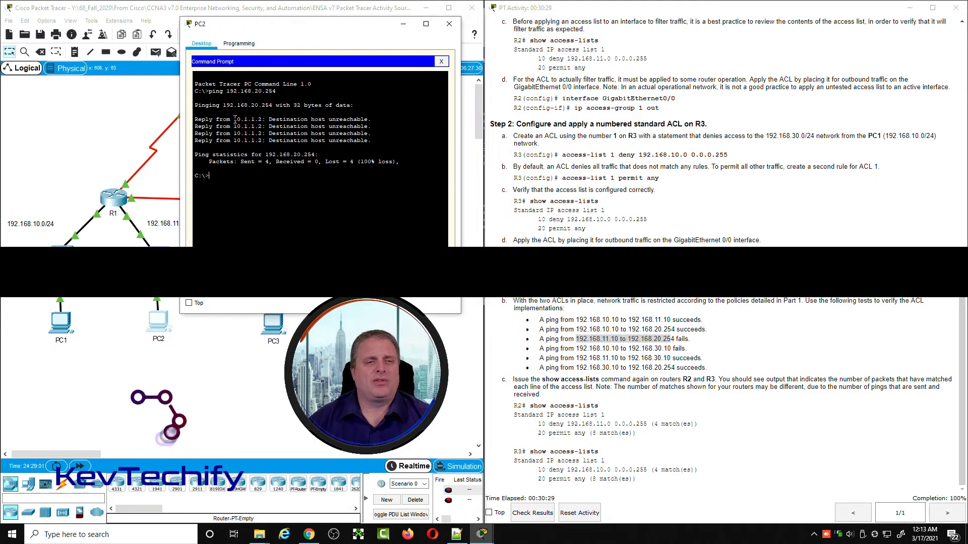
pyautogui.moveTo(234, 119); pyautogui.dragTo(263, 119)
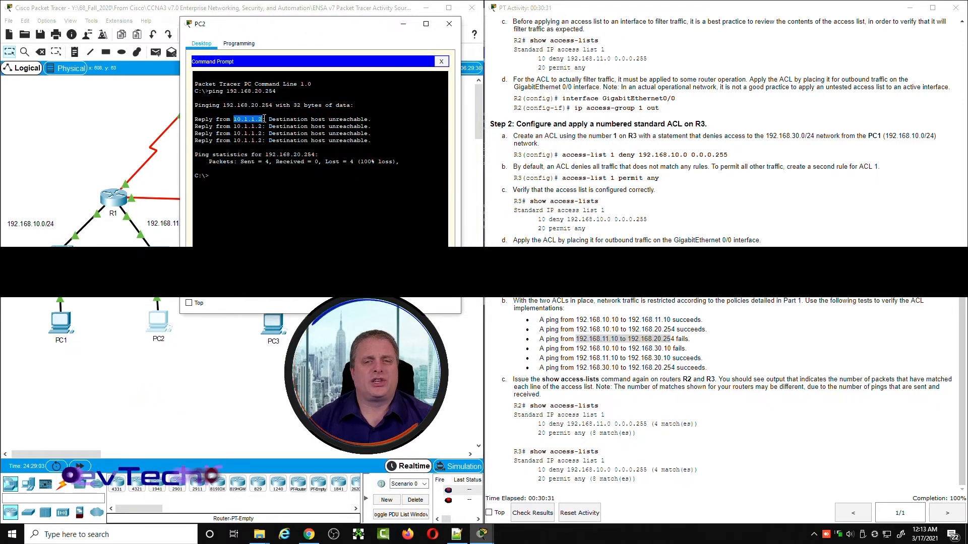
pyautogui.scroll(15, 742, 204)
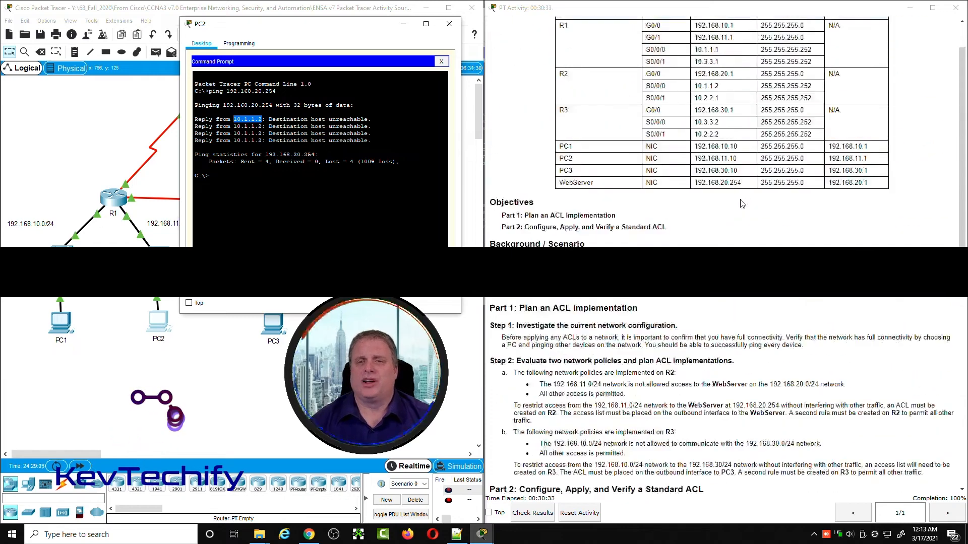
pyautogui.doubleClick(728, 85)
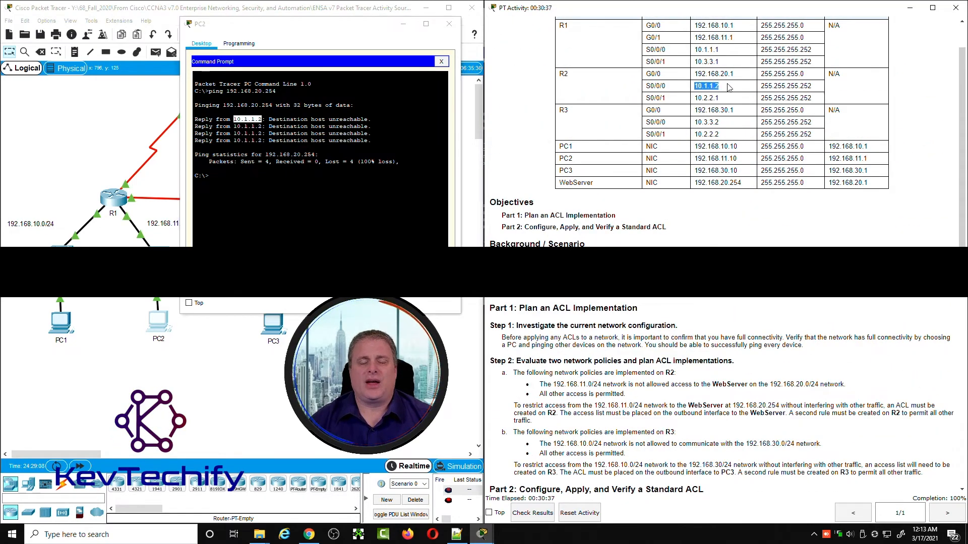
pyautogui.moveTo(648, 86); pyautogui.dragTo(715, 86)
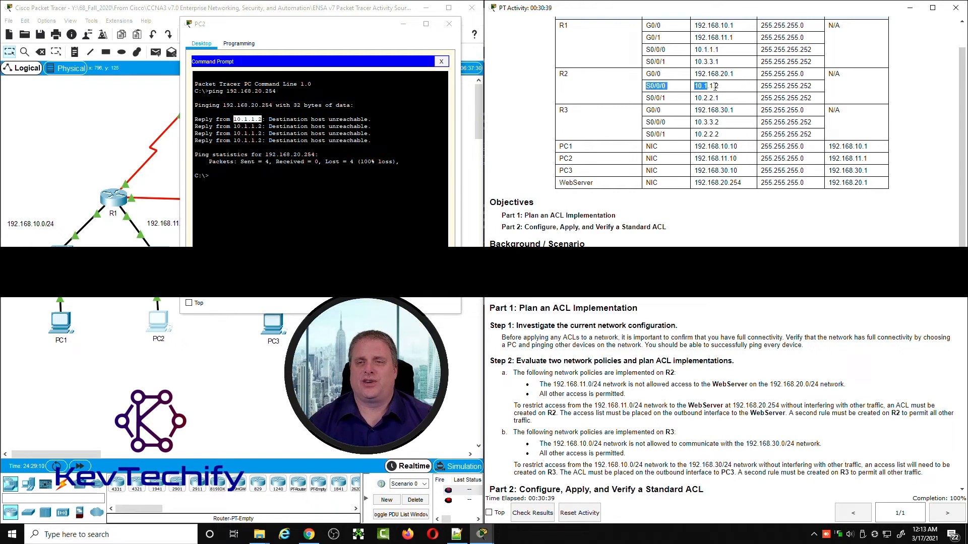
# Step: Move PC2's window off the topology and select R2 to trace where the ping is blocked
pyautogui.moveTo(355, 25); pyautogui.dragTo(628, 22)
pyautogui.click(158, 114)
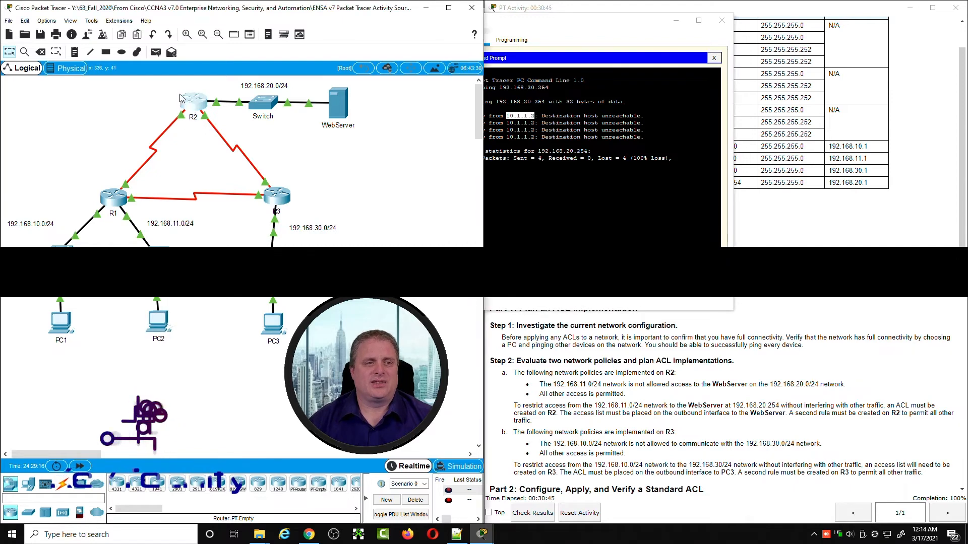
pyautogui.moveTo(173, 89); pyautogui.dragTo(209, 118)
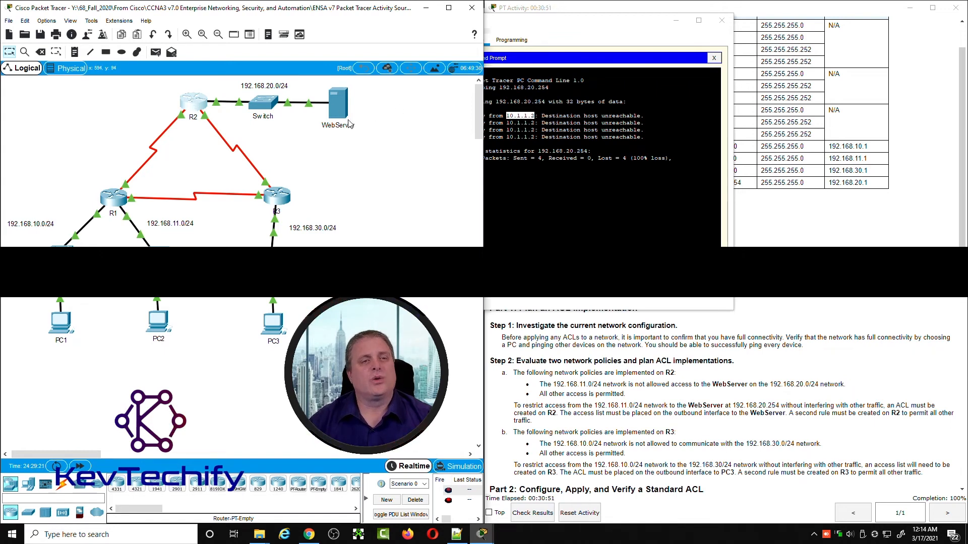
# Step: Move PC2's window back over the topology and highlight the test from 192.168.10.10 to 192.168.30.10 in the instructions
pyautogui.moveTo(333, 130)
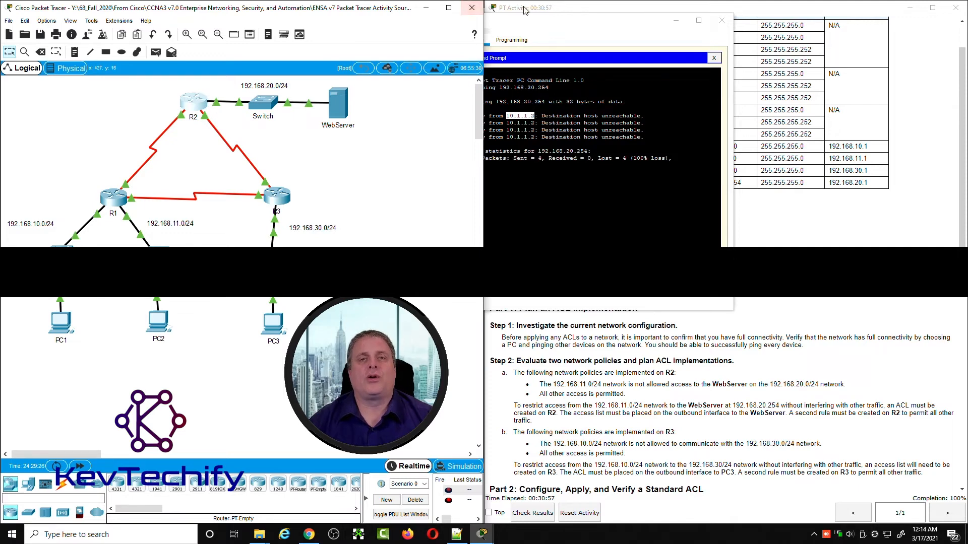
pyautogui.moveTo(617, 23); pyautogui.dragTo(272, 29)
pyautogui.click(268, 185)
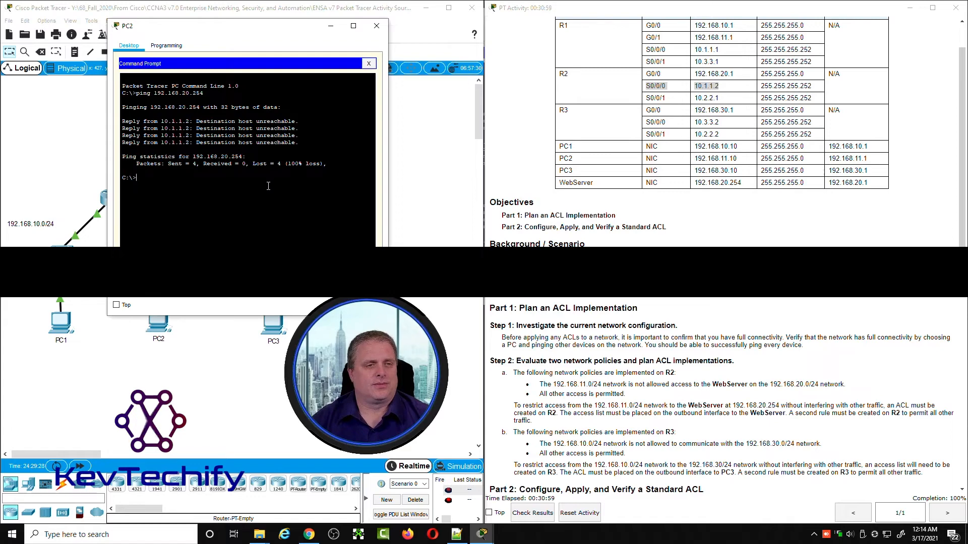
pyautogui.scroll(-15, 683, 172)
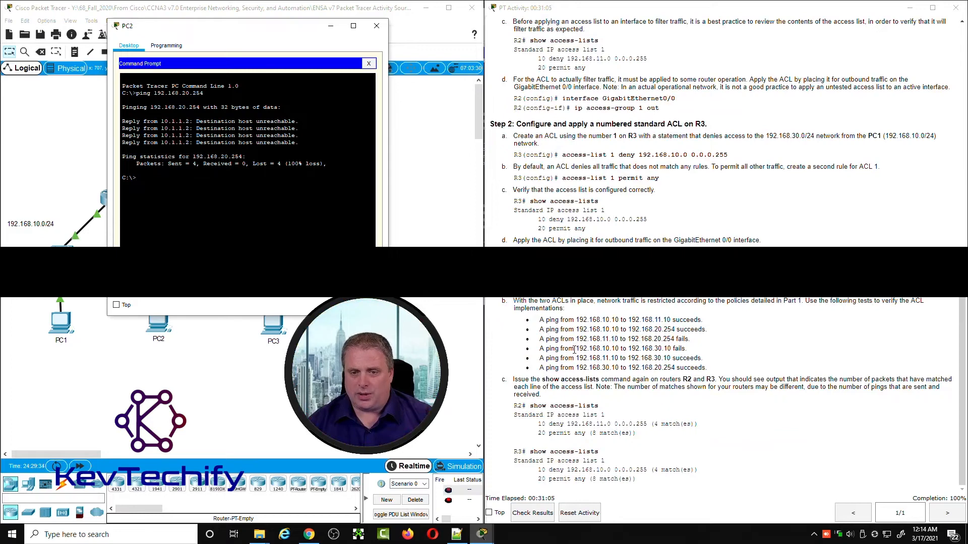
pyautogui.moveTo(578, 348); pyautogui.dragTo(675, 347)
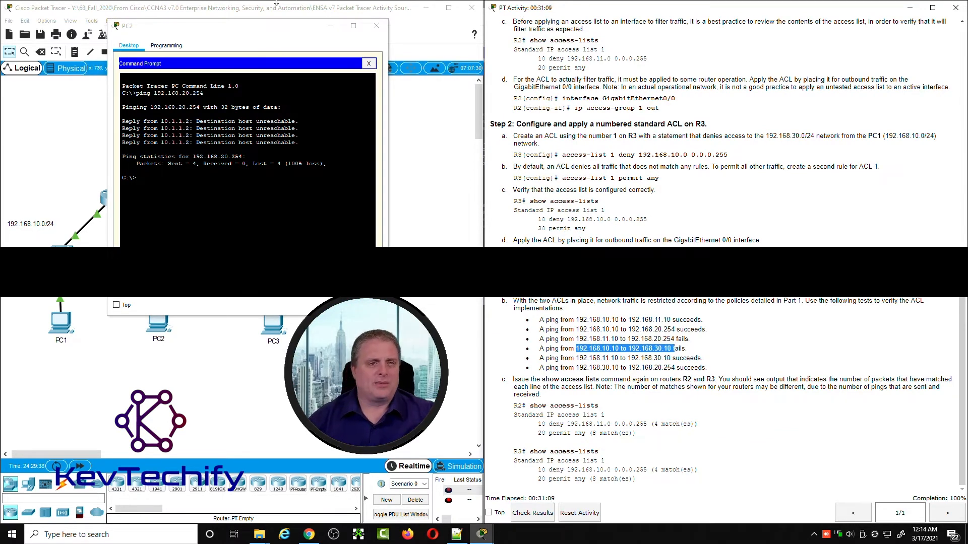
# Step: Minimize PC2's window and check PC1, PC3 and R3's link to the 192.168.30.0/24 network in the topology
pyautogui.click(330, 25)
pyautogui.moveTo(19, 301); pyautogui.dragTo(106, 349)
pyautogui.moveTo(317, 358); pyautogui.dragTo(230, 305)
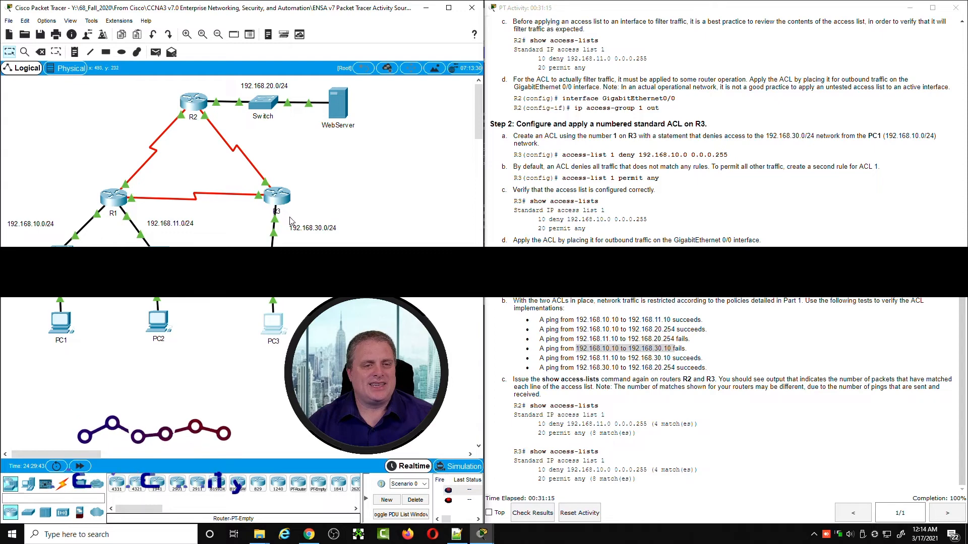
pyautogui.doubleClick(279, 207)
pyautogui.click(272, 280)
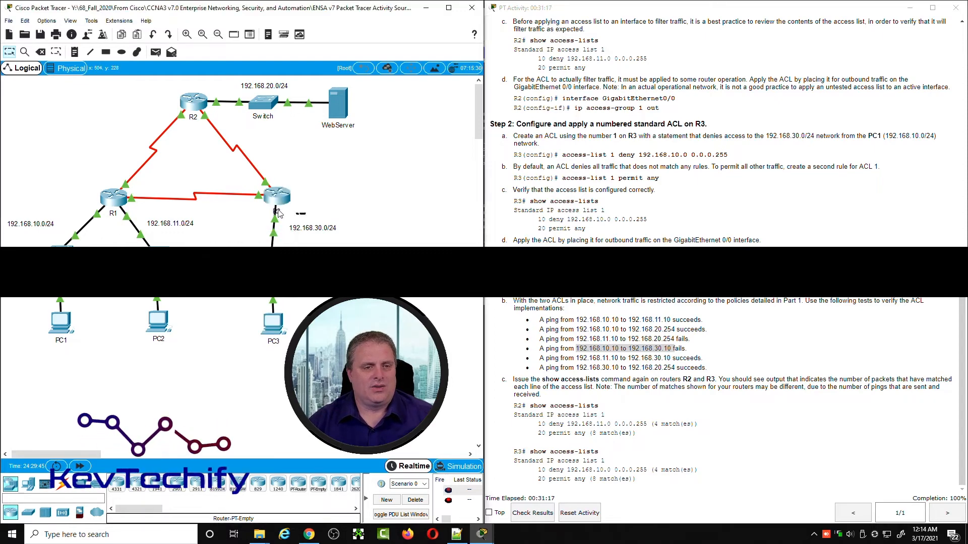
pyautogui.moveTo(305, 214)
pyautogui.mouseDown()
pyautogui.moveTo(260, 204)
pyautogui.moveTo(304, 213)
pyautogui.mouseUp()
# Step: Open PC1's command prompt and ping PC3 at 192.168.30.10
pyautogui.click(66, 324)
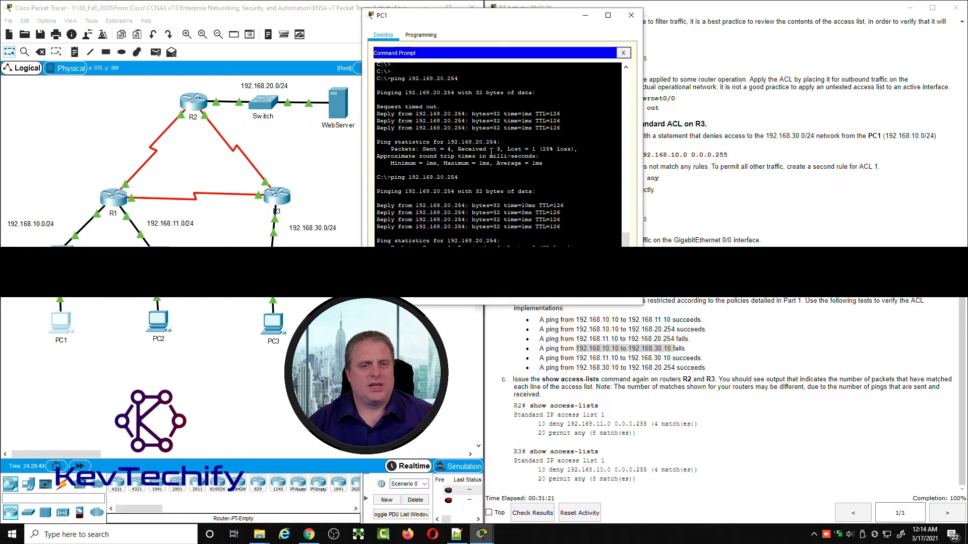
pyautogui.moveTo(377, 220); pyautogui.dragTo(469, 215)
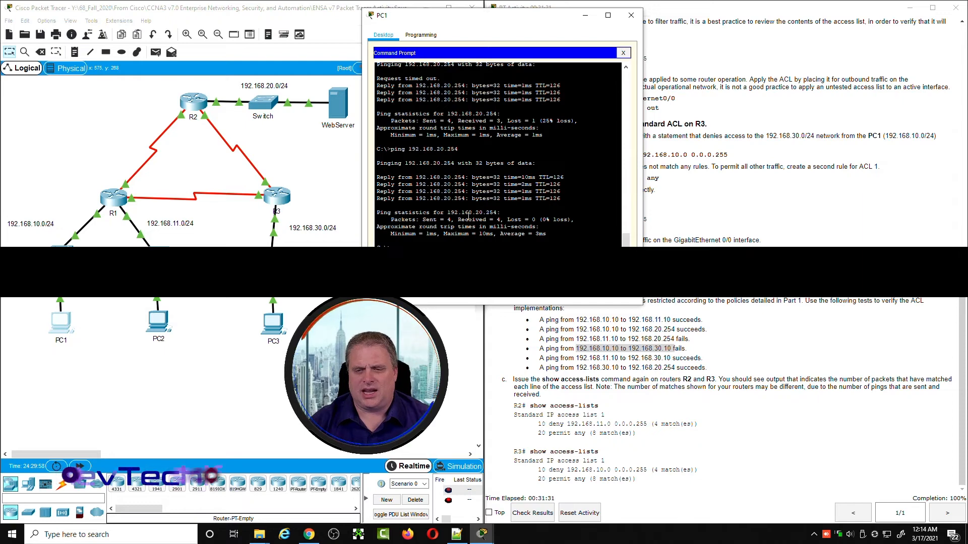
pyautogui.press('Return')
pyautogui.press('Return')
pyautogui.press('Return')
pyautogui.press('Return')
pyautogui.write('ping 192.168.30.10')
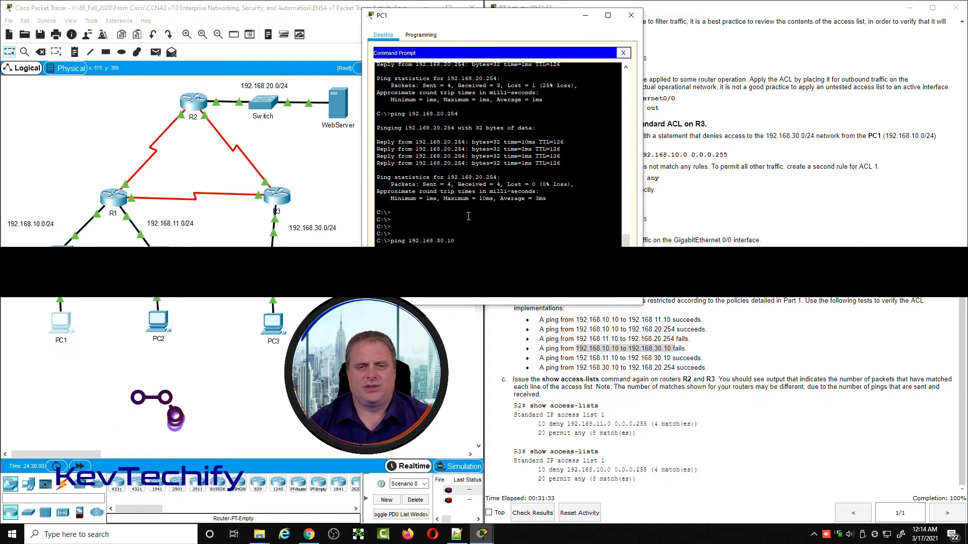
pyautogui.press('Return')
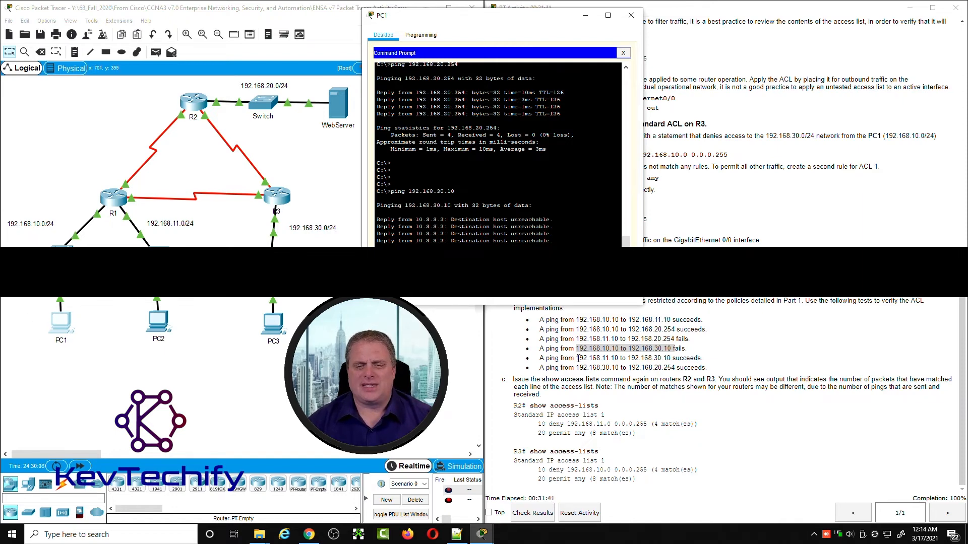
# Step: Highlight the test from 192.168.11.10 to 192.168.30.10 in the instructions and minimize PC1's window
pyautogui.moveTo(576, 359); pyautogui.dragTo(669, 359)
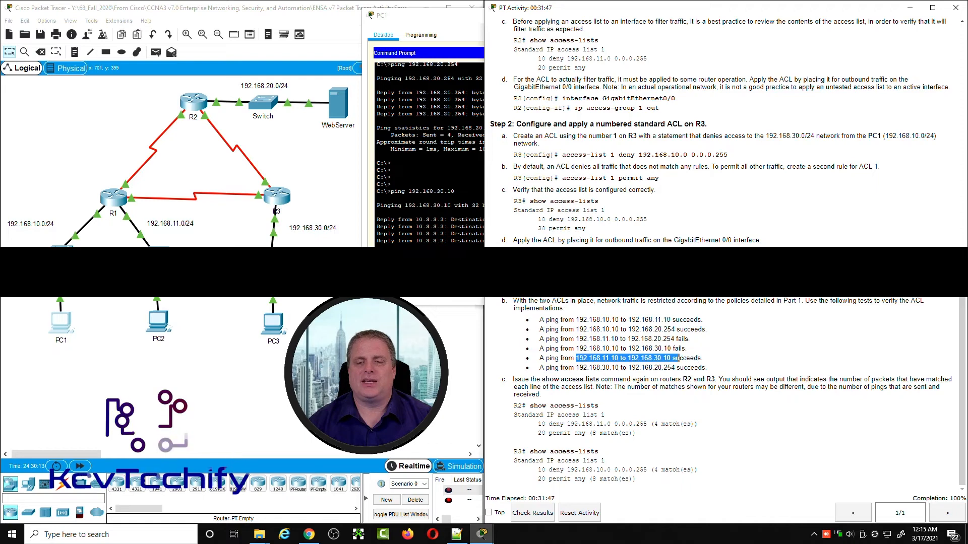
pyautogui.click(418, 16)
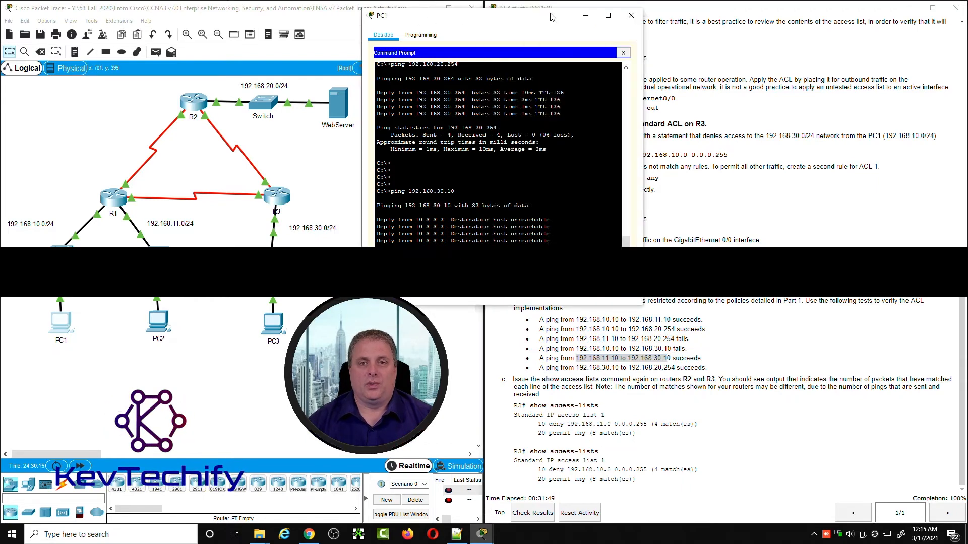
pyautogui.click(589, 17)
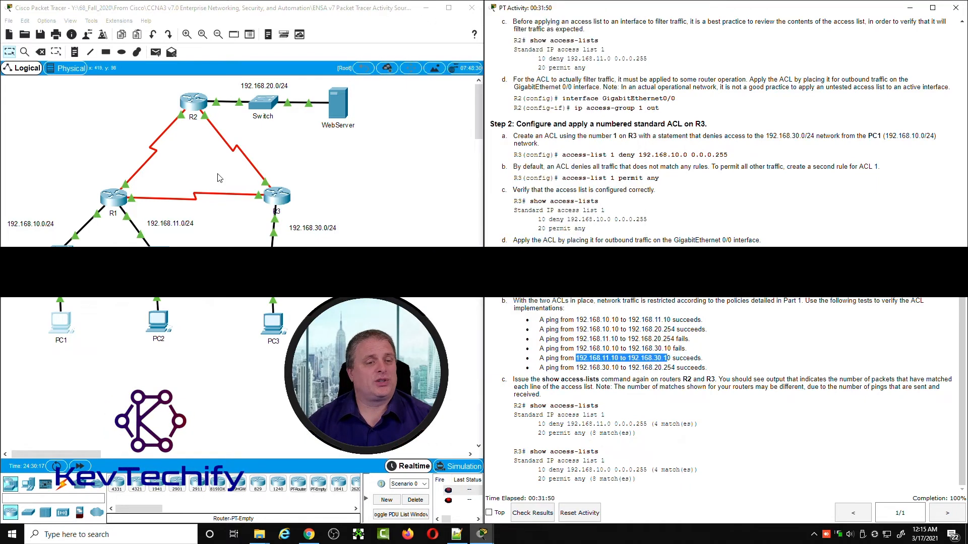
# Step: Return to PC2's command prompt and ping PC3 at 192.168.30.10
pyautogui.click(165, 328)
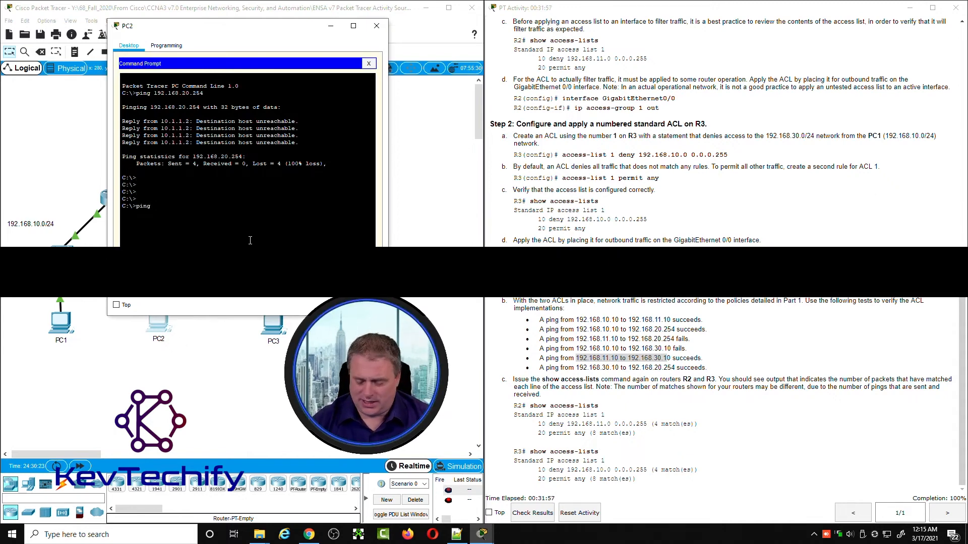
pyautogui.write('ping 192.16')
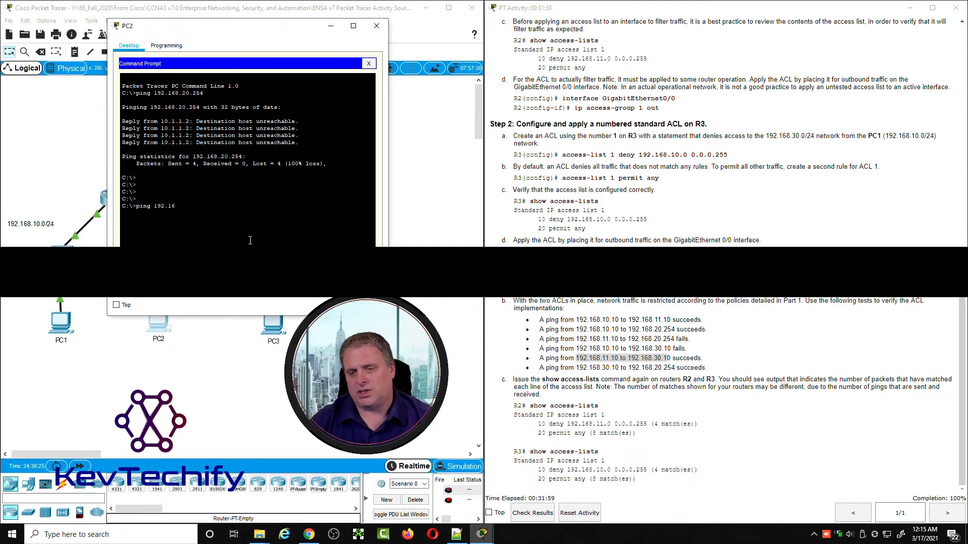
pyautogui.write('8.30.10')
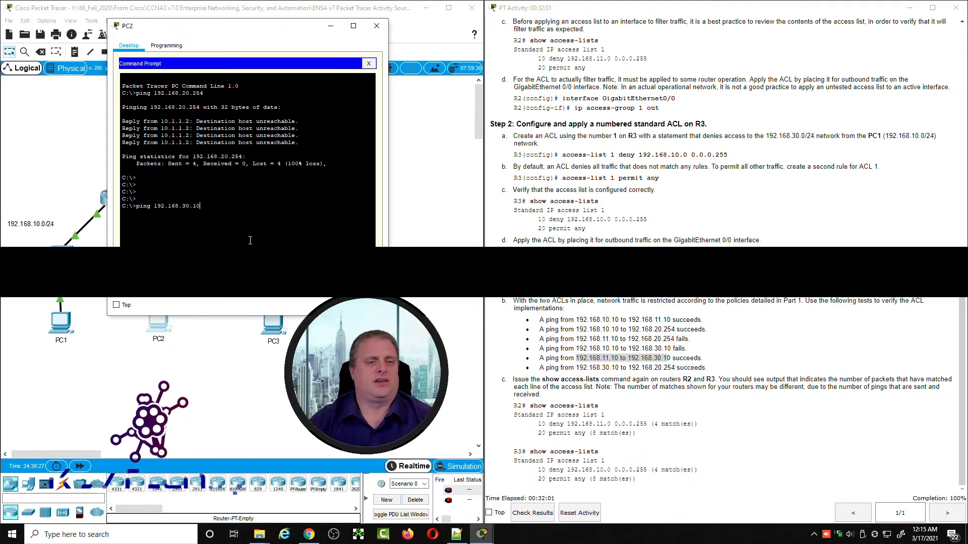
pyautogui.press('Return')
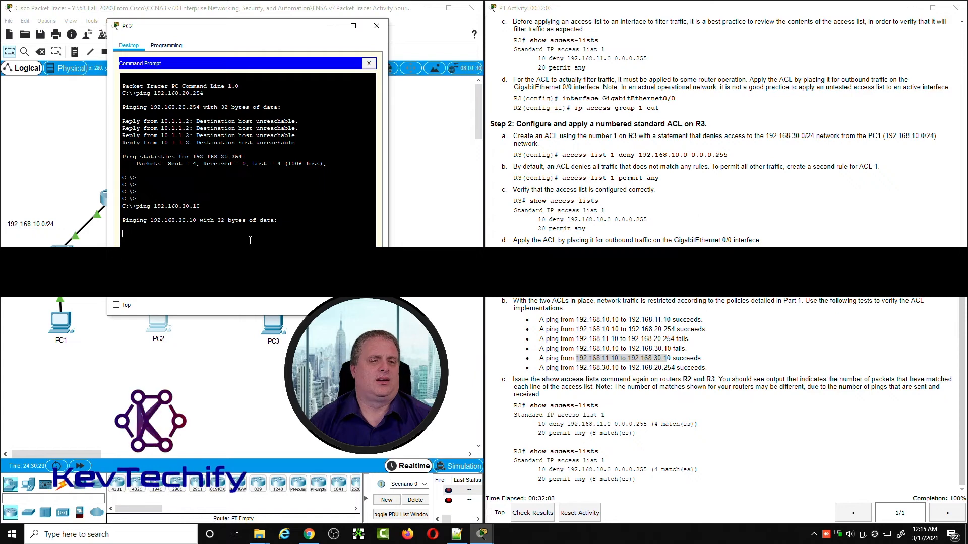
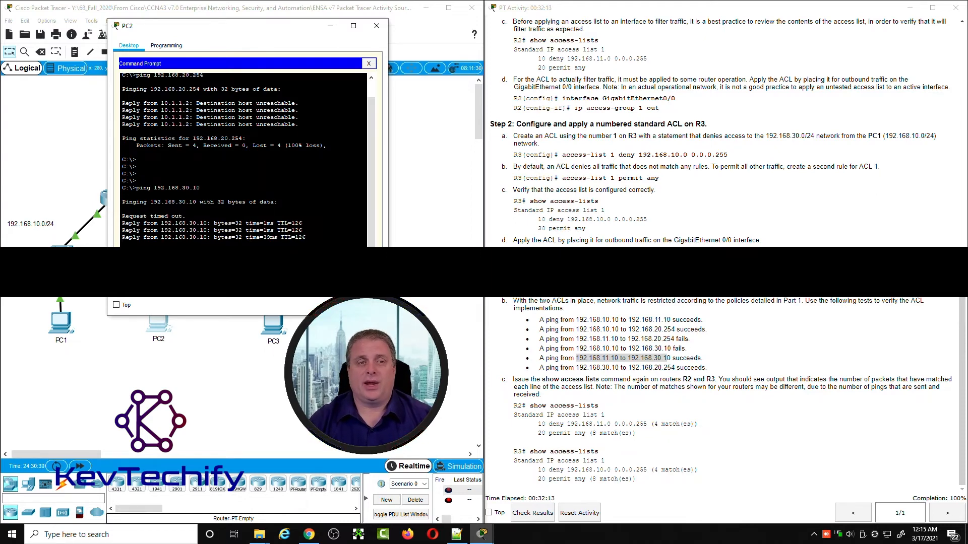
# Step: Repeat PC2's ping to 192.168.30.10, then highlight the 192.168.30.10 to 192.168.20.254 test in the instructions and minimize PC2's window
pyautogui.press('Return')
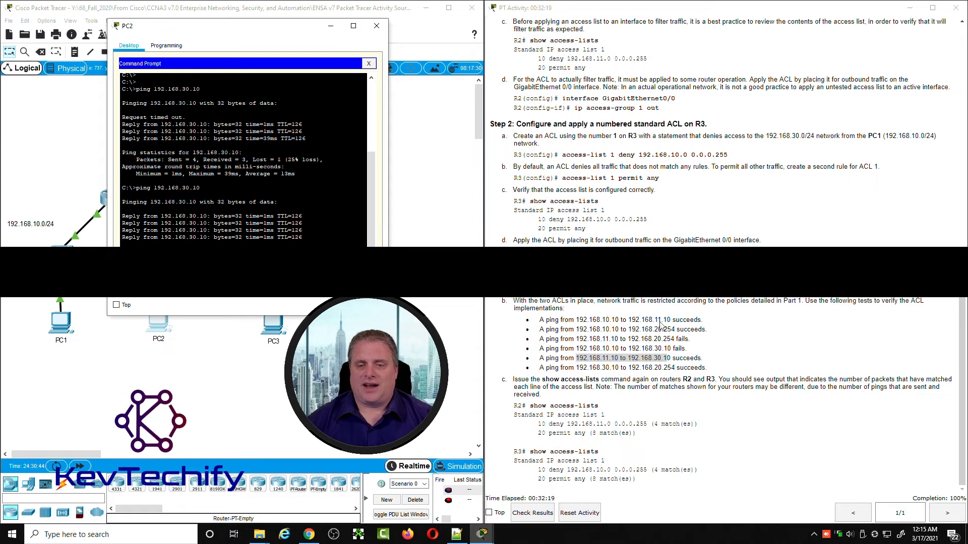
pyautogui.click(577, 368)
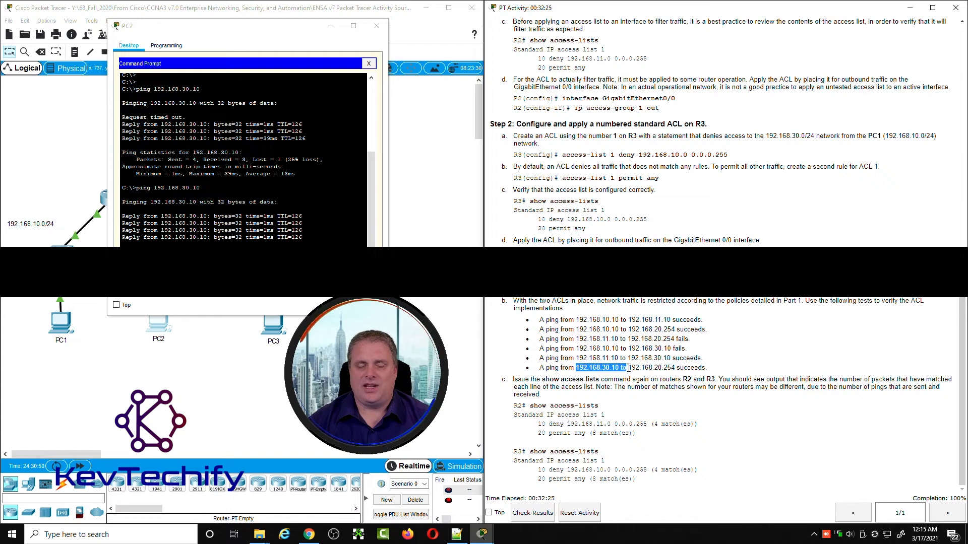
pyautogui.moveTo(629, 368); pyautogui.dragTo(715, 369)
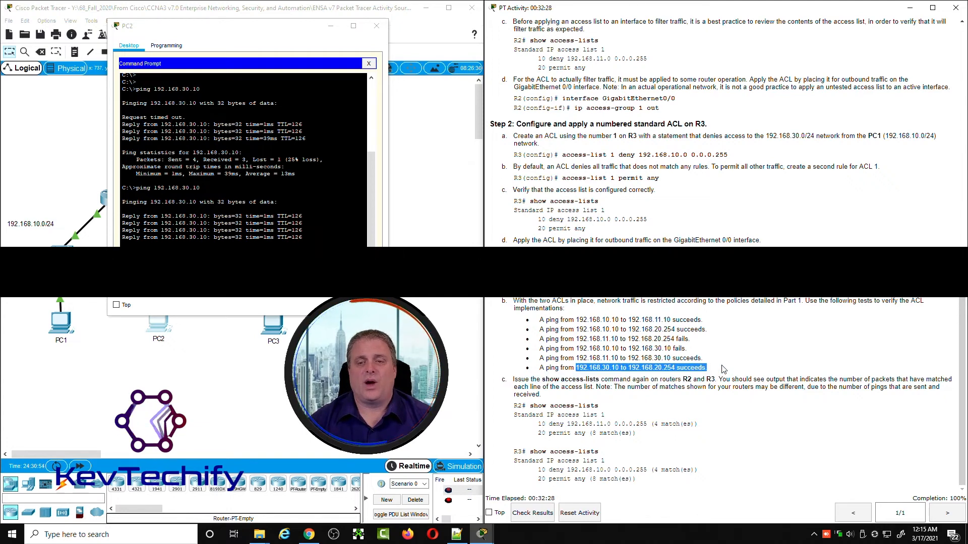
pyautogui.click(417, 47)
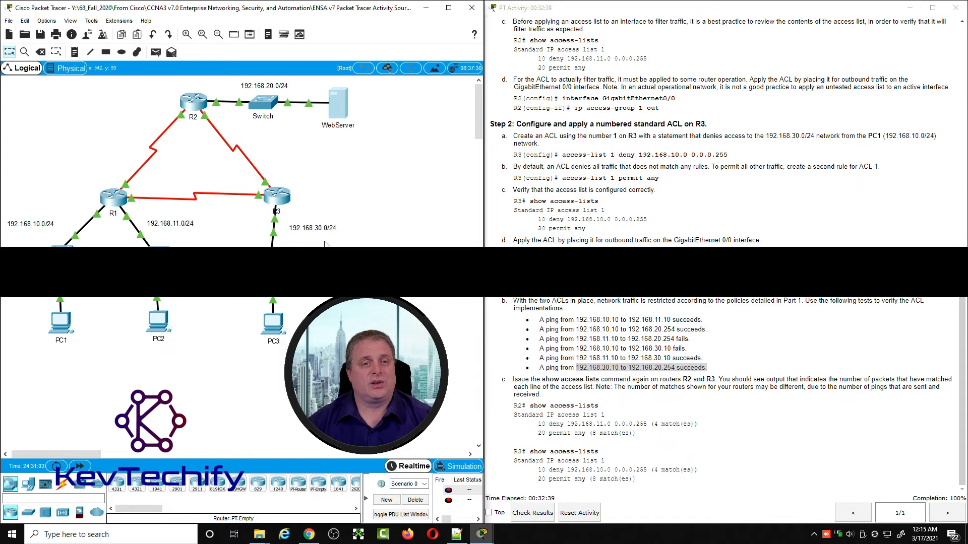
# Step: Open PC3's command prompt and ping the web server at 192.168.20.254
pyautogui.click(275, 327)
pyautogui.moveTo(512, 115); pyautogui.dragTo(283, 30)
pyautogui.click(331, 69)
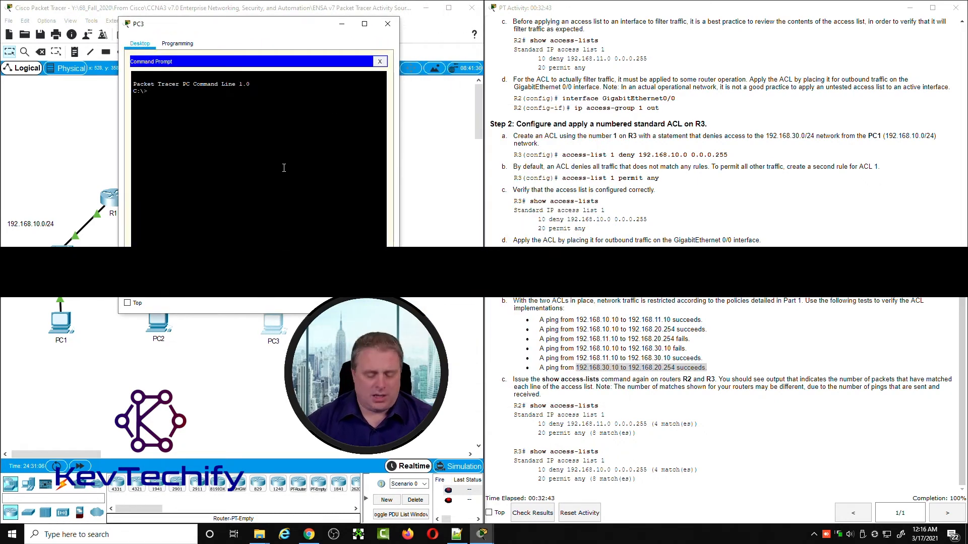
pyautogui.write('ping ')
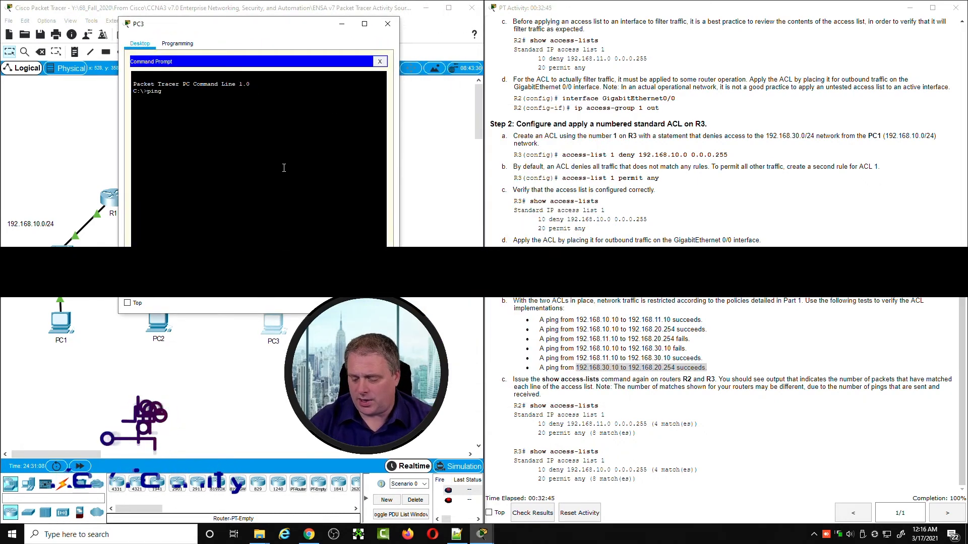
pyautogui.write('192.')
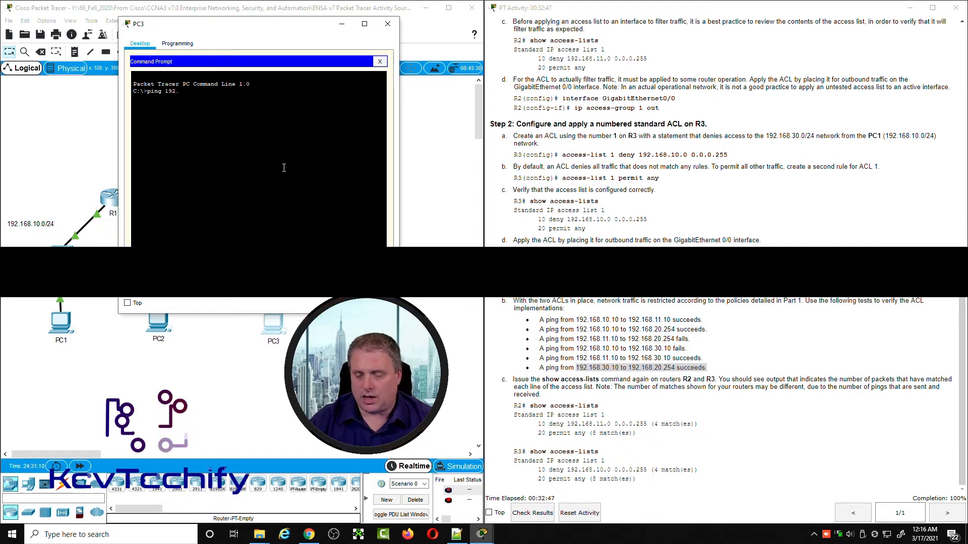
pyautogui.write('168.20.25')
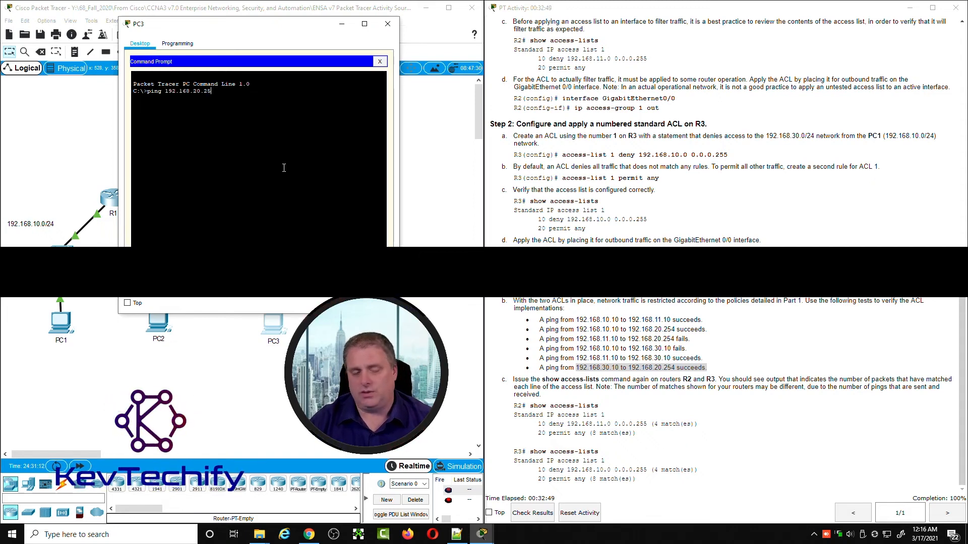
pyautogui.write('4')
pyautogui.press('Return')
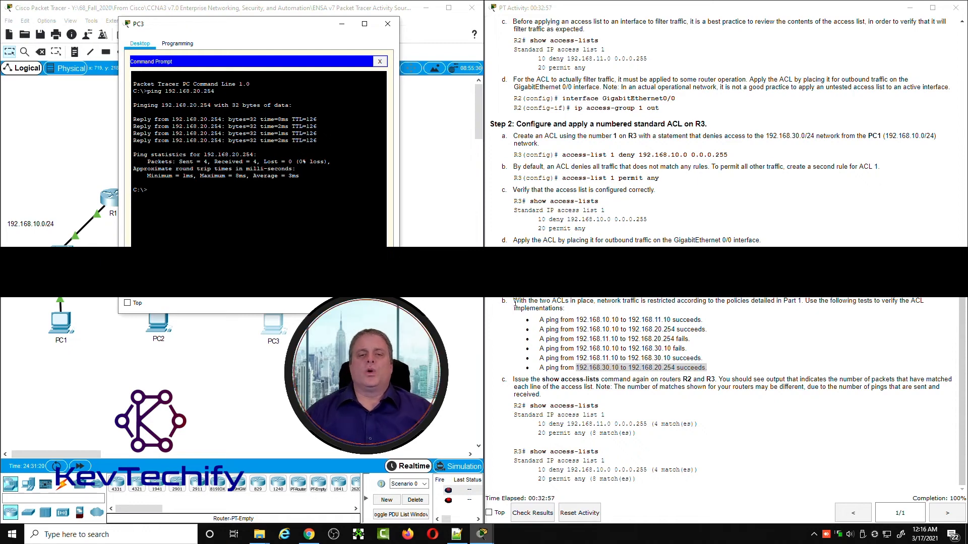
# Step: Review the list of ping tests and the instruction to reissue show access-lists on R2 and R3, and minimize PC3's window
pyautogui.moveTo(514, 302); pyautogui.dragTo(742, 370)
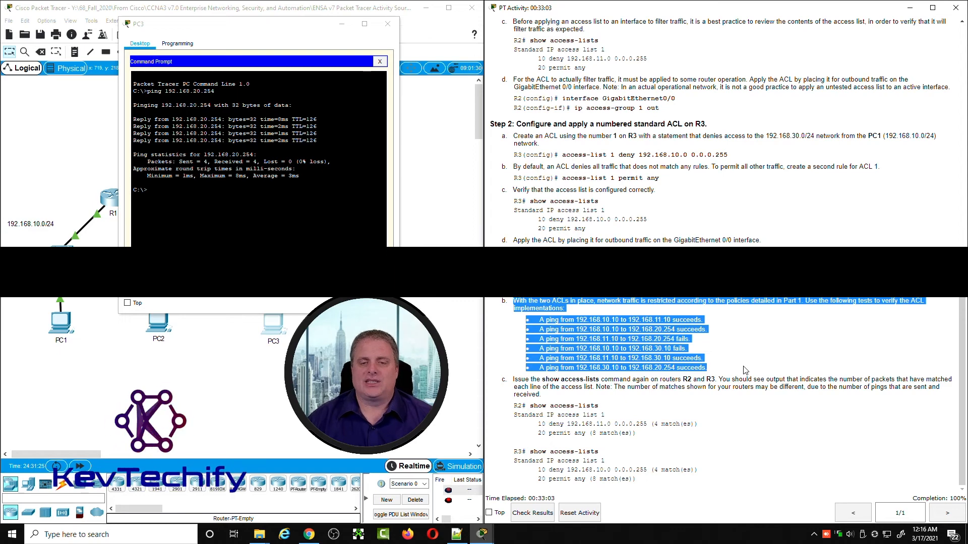
pyautogui.click(530, 387)
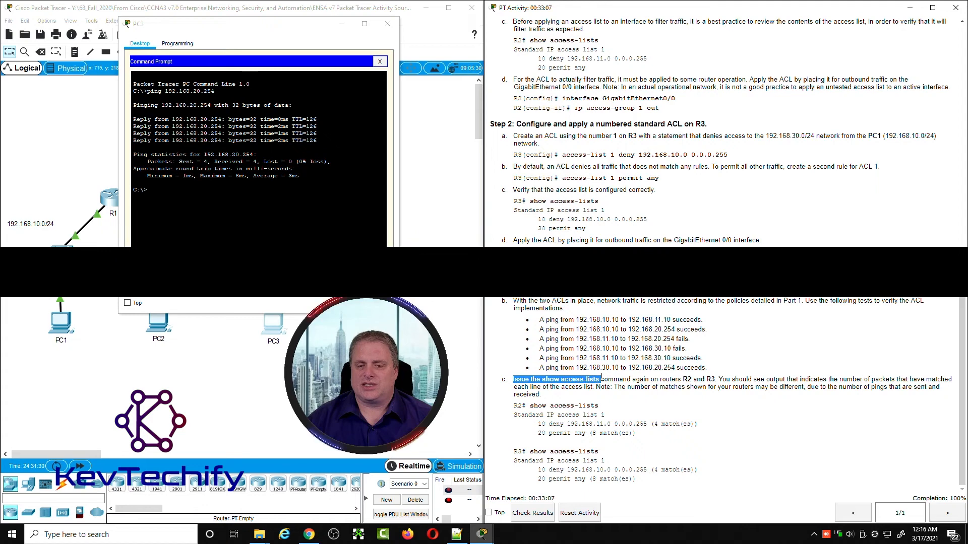
pyautogui.moveTo(655, 378); pyautogui.dragTo(946, 388)
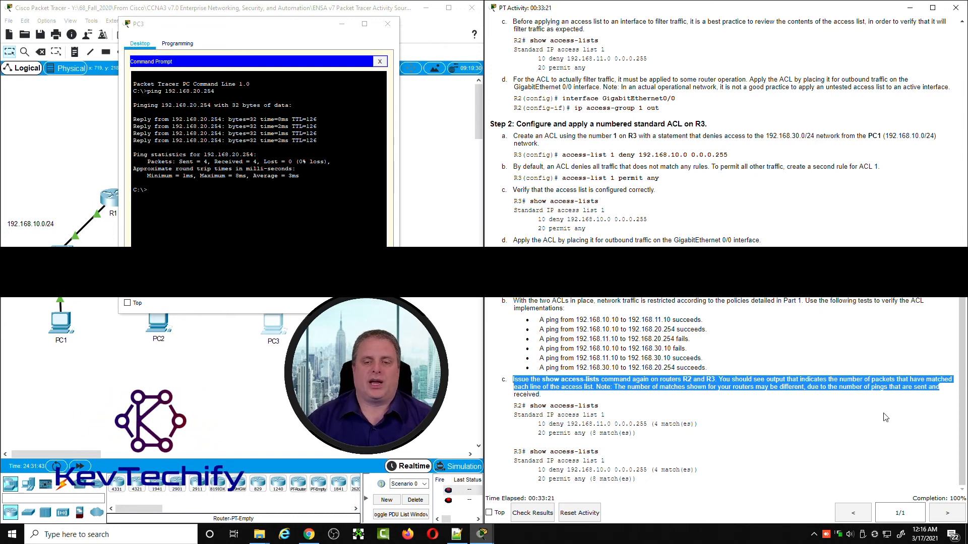
pyautogui.click(812, 417)
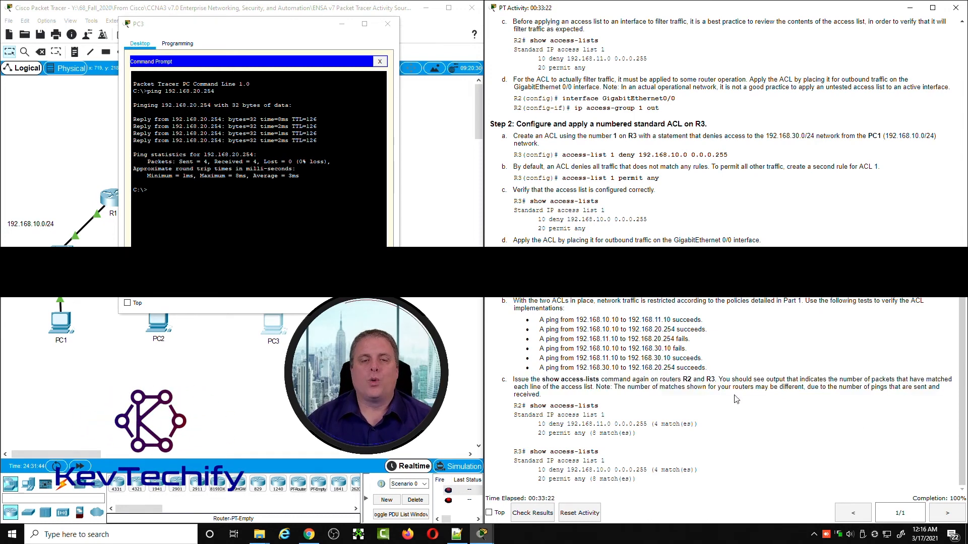
pyautogui.click(342, 28)
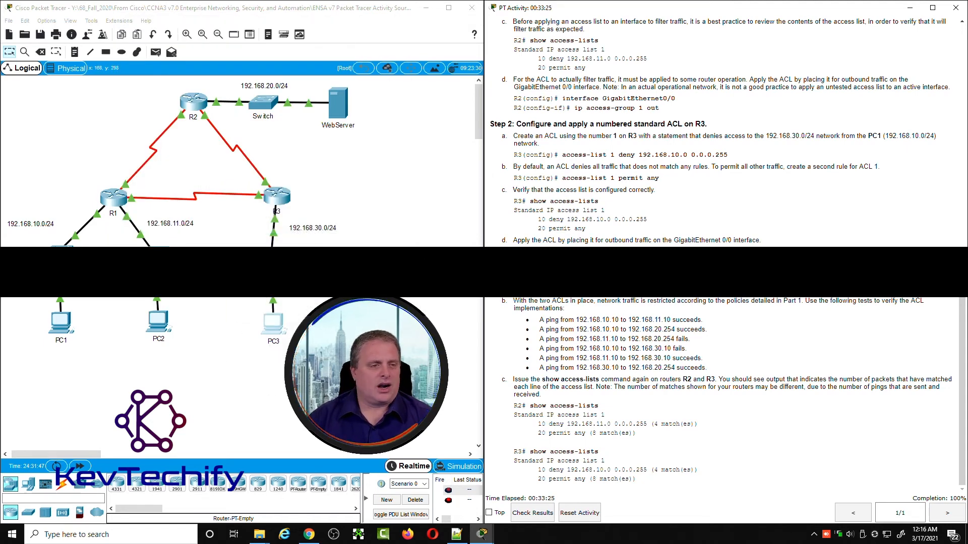
# Step: Run show access-list in R2's CLI, examine the match counts of the deny and permit entries, and minimize R2's window
pyautogui.click(193, 102)
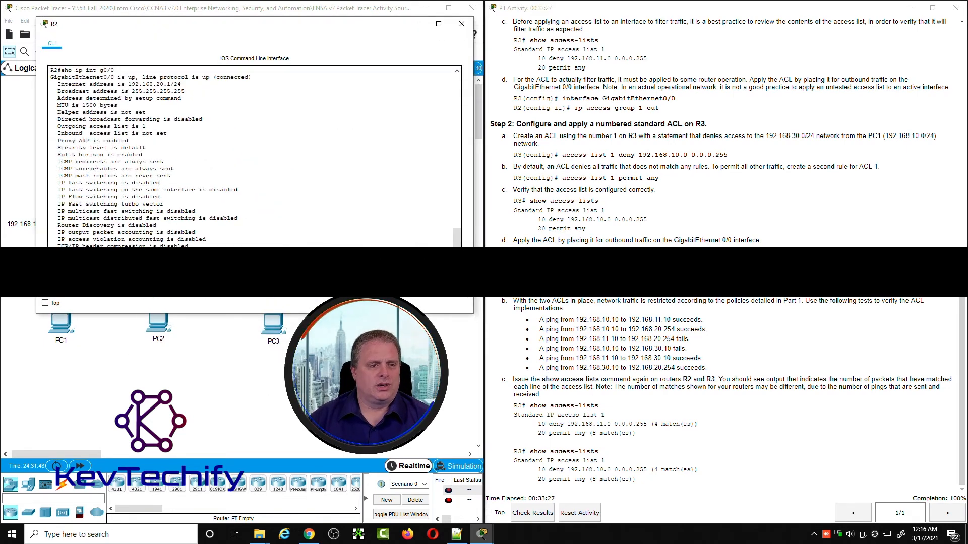
pyautogui.press('Return')
pyautogui.press('Return')
pyautogui.press('Return')
pyautogui.press('Return')
pyautogui.press('Return')
pyautogui.press('Return')
pyautogui.press('Return')
pyautogui.press('Return')
pyautogui.press('Return')
pyautogui.press('Return')
pyautogui.press('Return')
pyautogui.press('Return')
pyautogui.press('Return')
pyautogui.press('Return')
pyautogui.press('Return')
pyautogui.press('Return')
pyautogui.press('Return')
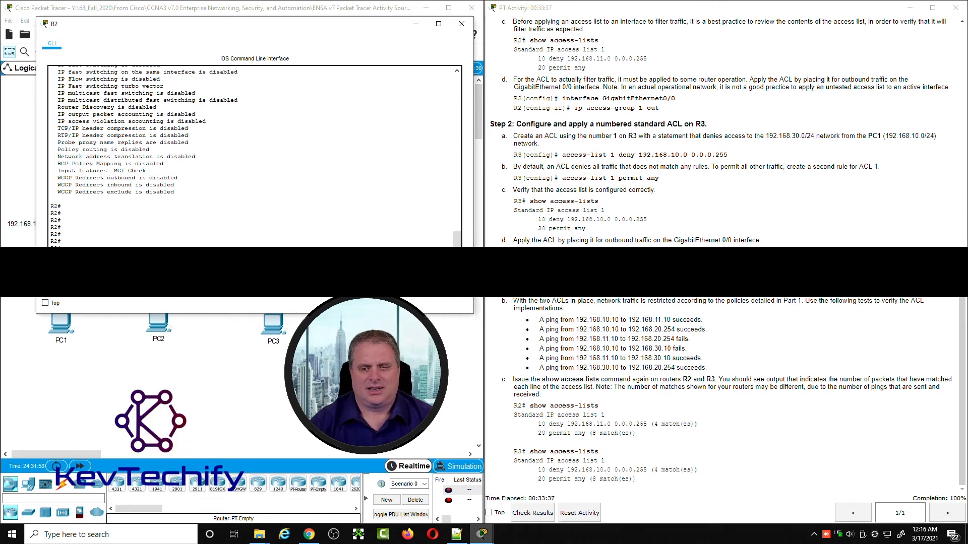
pyautogui.press('Return')
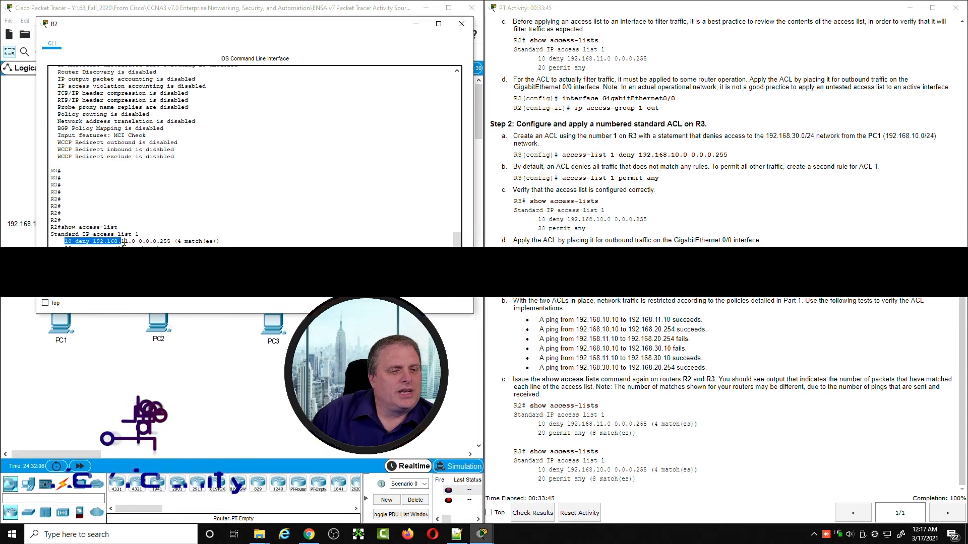
pyautogui.moveTo(65, 241); pyautogui.dragTo(222, 241)
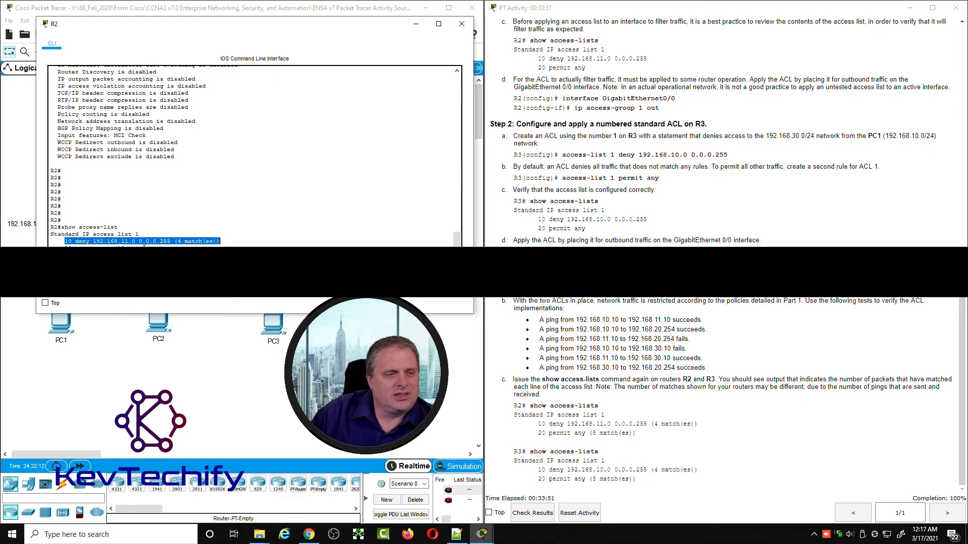
pyautogui.moveTo(65, 246); pyautogui.dragTo(164, 246)
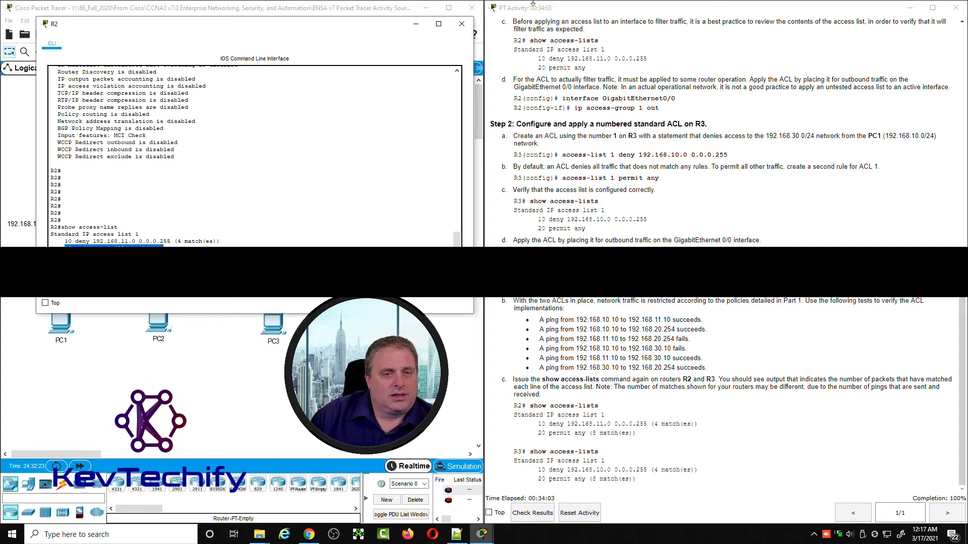
pyautogui.click(416, 24)
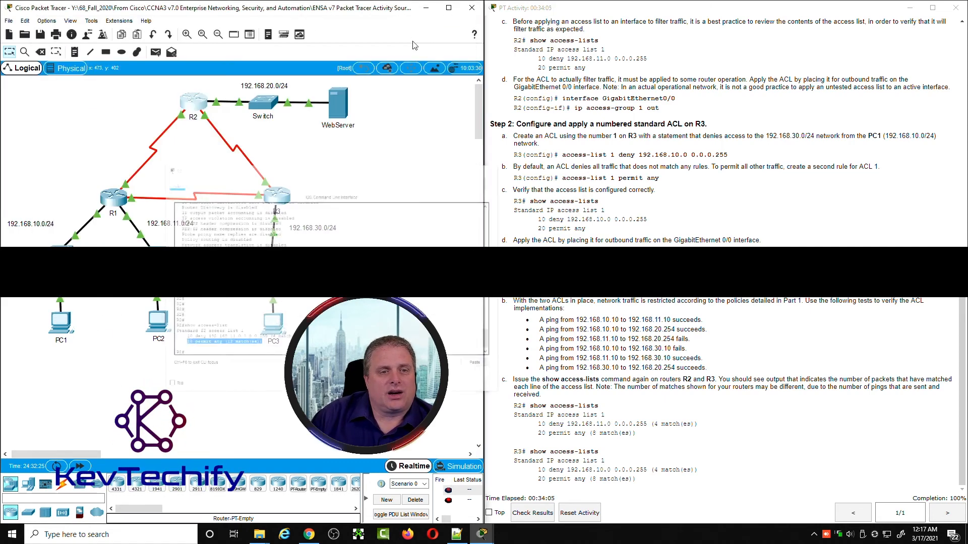
# Step: Run show access-list in R3's CLI, examine the match counts of both ACL 1 entries, and minimize R3's window
pyautogui.click(274, 219)
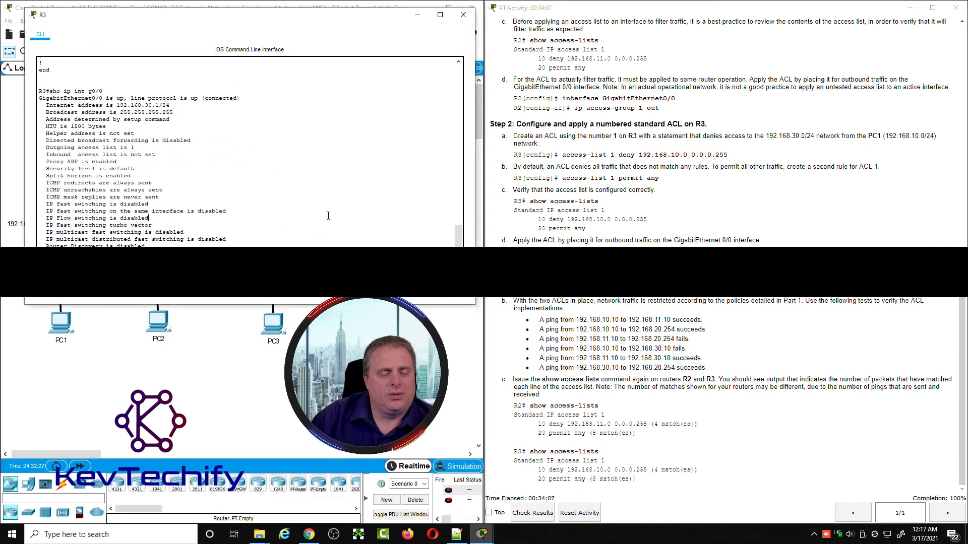
pyautogui.scroll(-5, 328, 216)
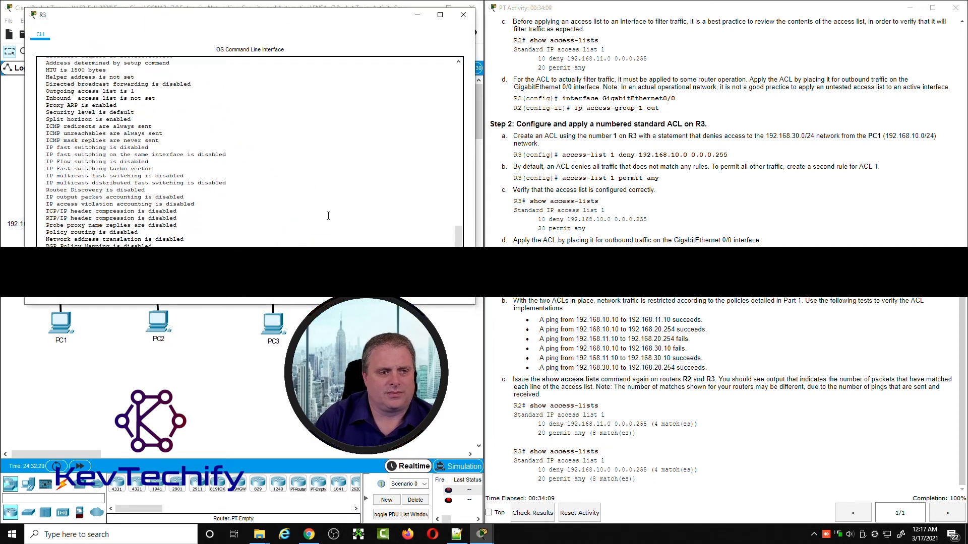
pyautogui.scroll(-3, 328, 216)
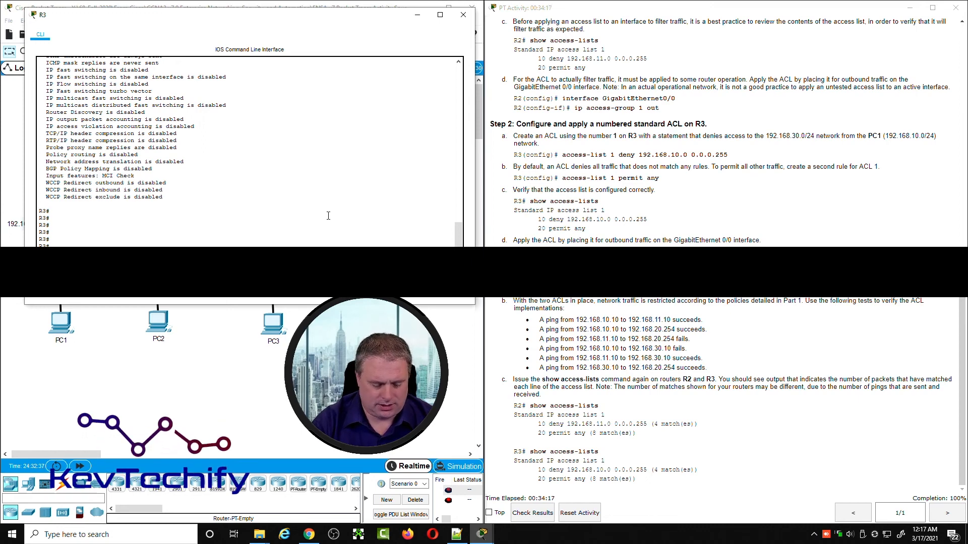
pyautogui.press('Return')
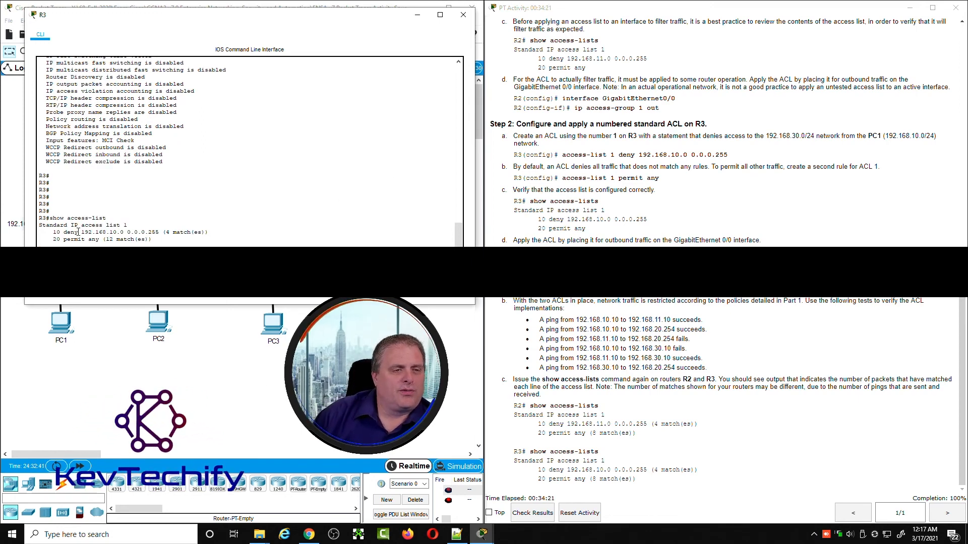
pyautogui.moveTo(78, 232); pyautogui.dragTo(206, 232)
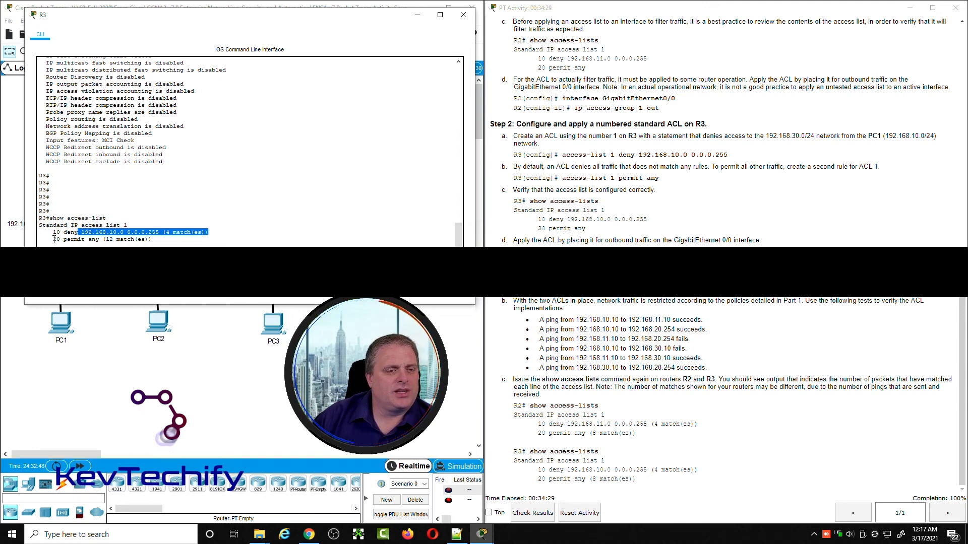
pyautogui.moveTo(54, 239); pyautogui.dragTo(158, 240)
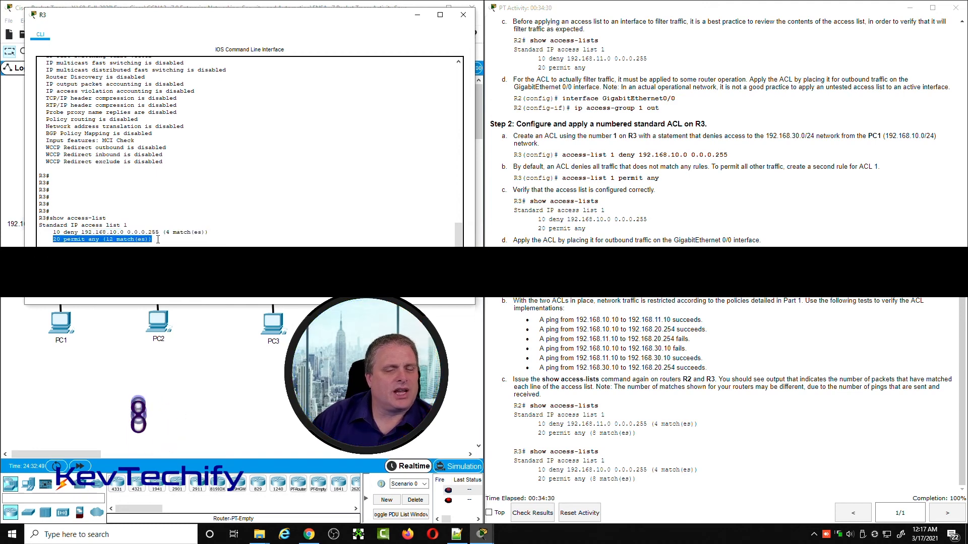
pyautogui.click(197, 242)
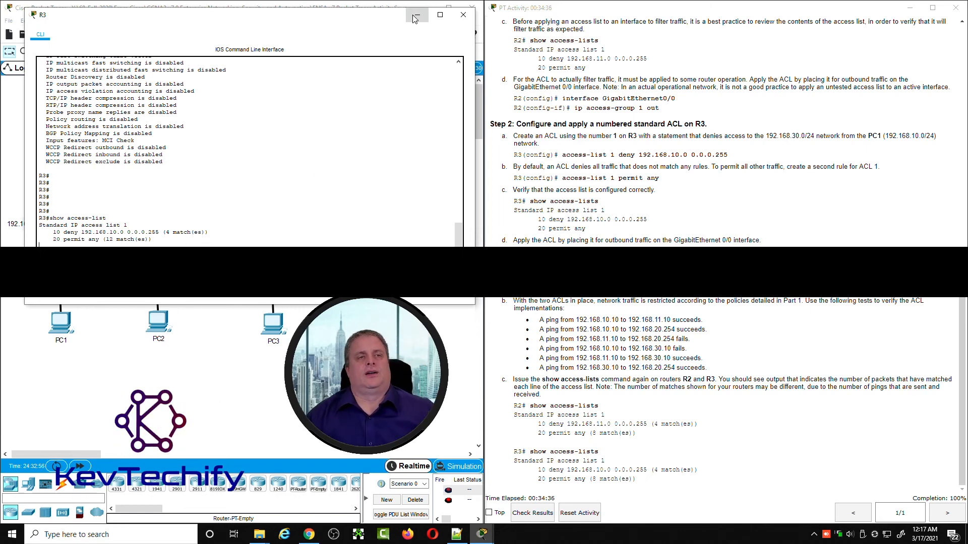
pyautogui.click(414, 19)
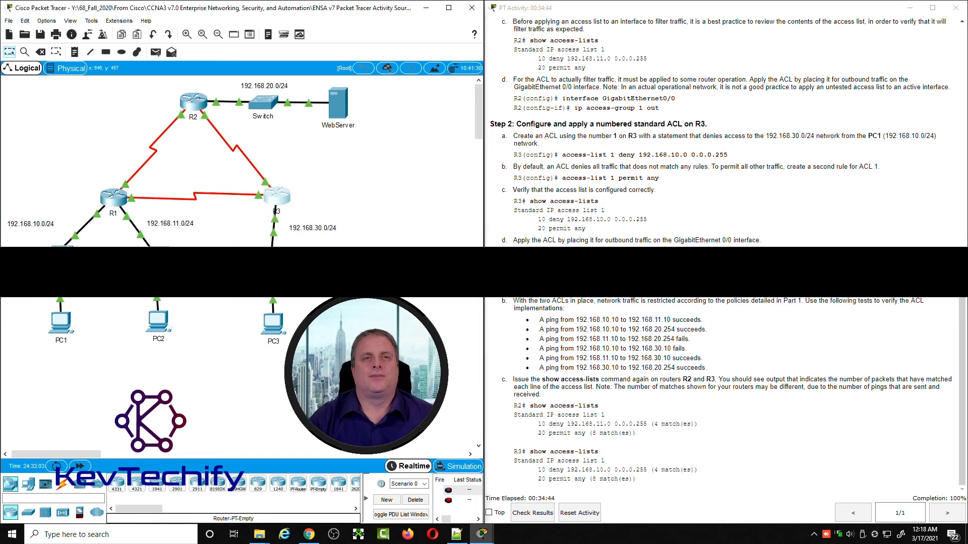